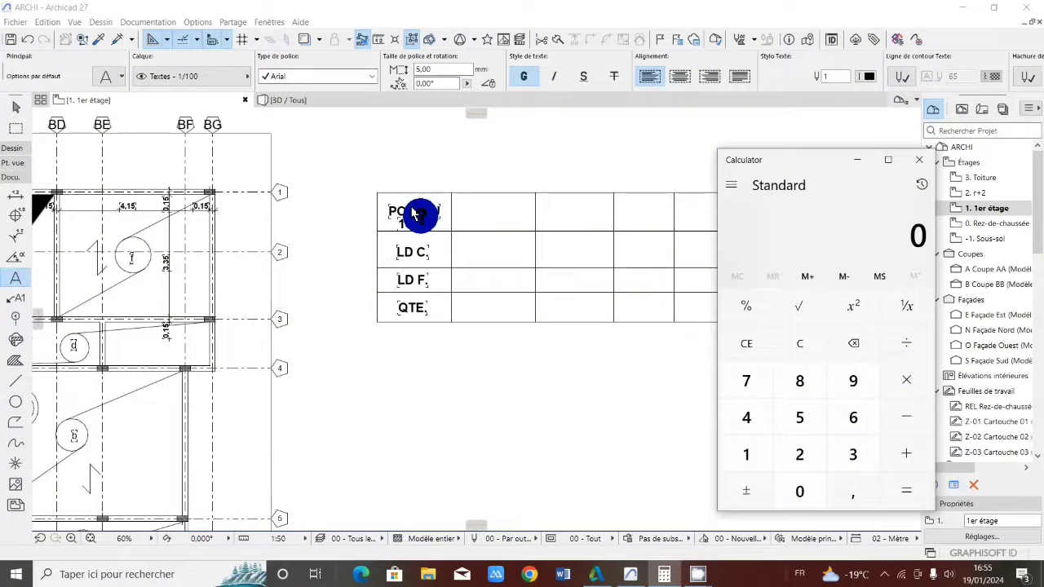
Change the column size text under POTEAU in the table's first cell to 15*30*300.
left_click(416, 218)
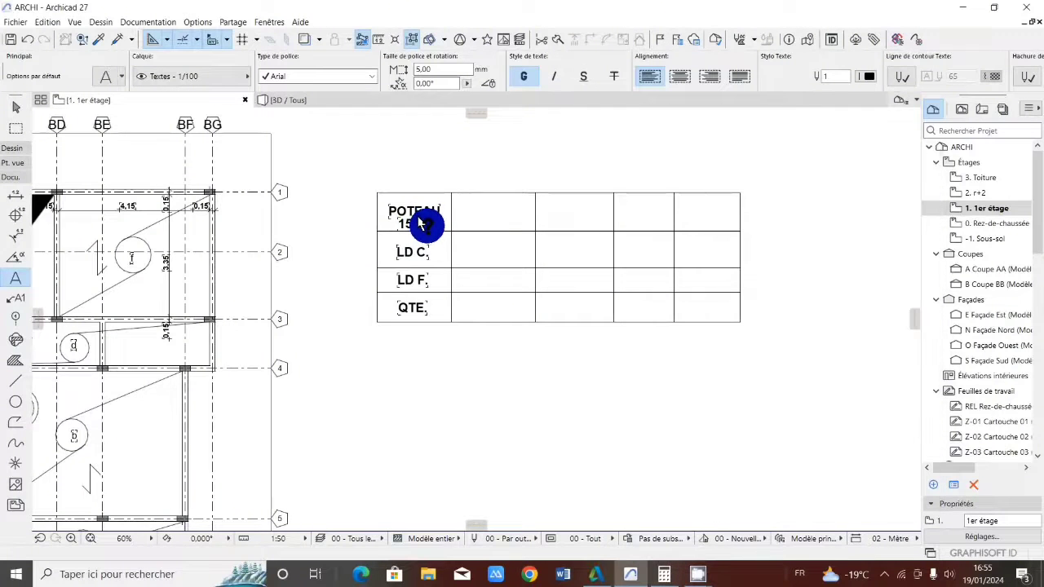
double_click(418, 219)
type("15*30")
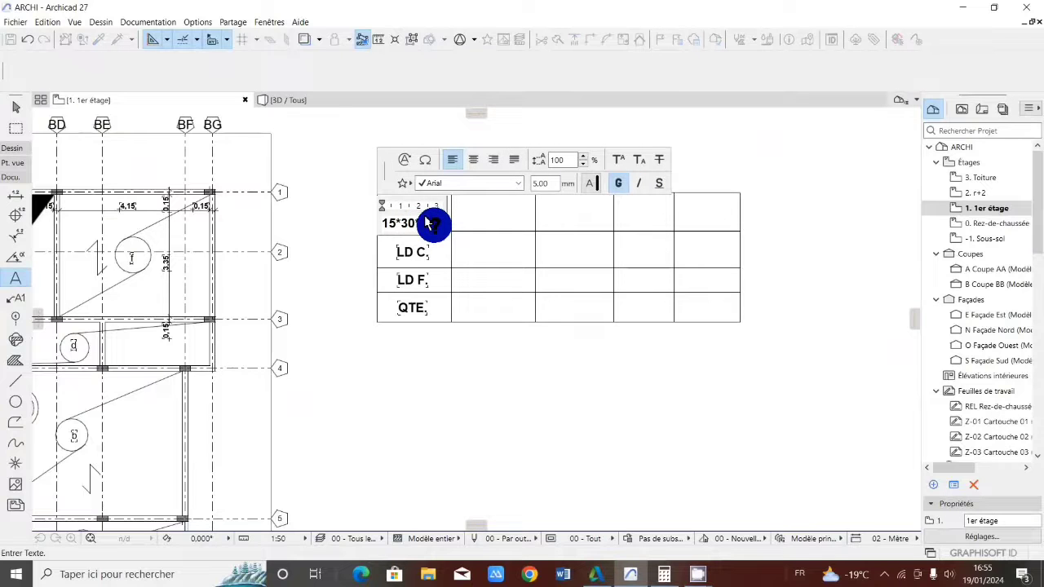
type("*300")
left_click(490, 222)
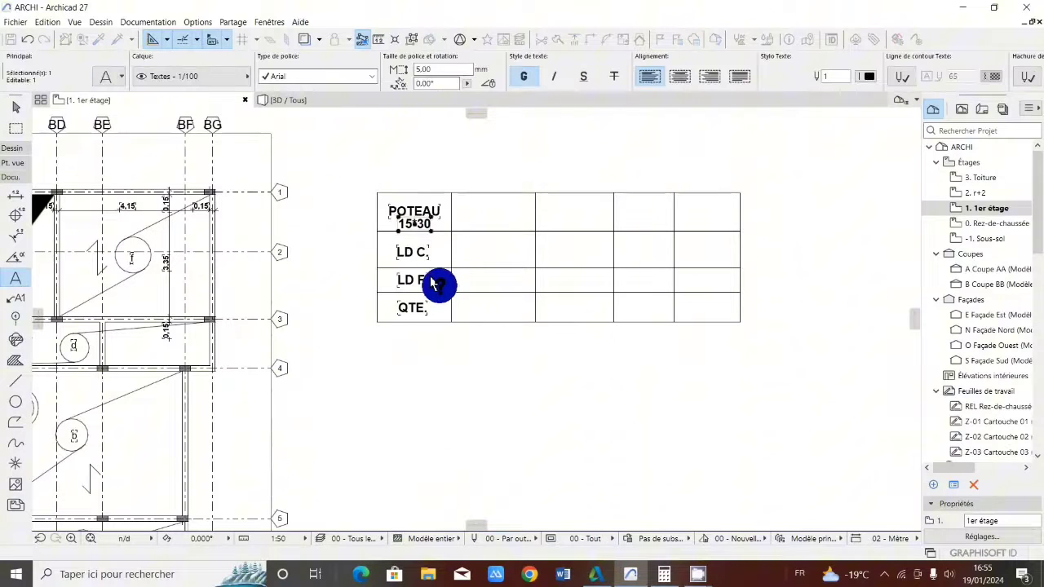
key("Escape")
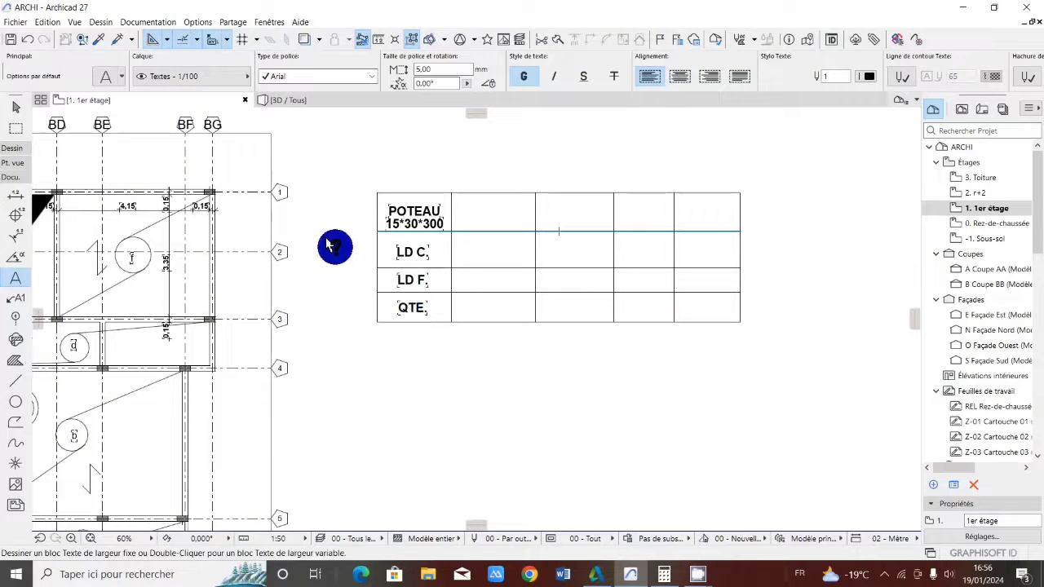
mouse_move(662, 575)
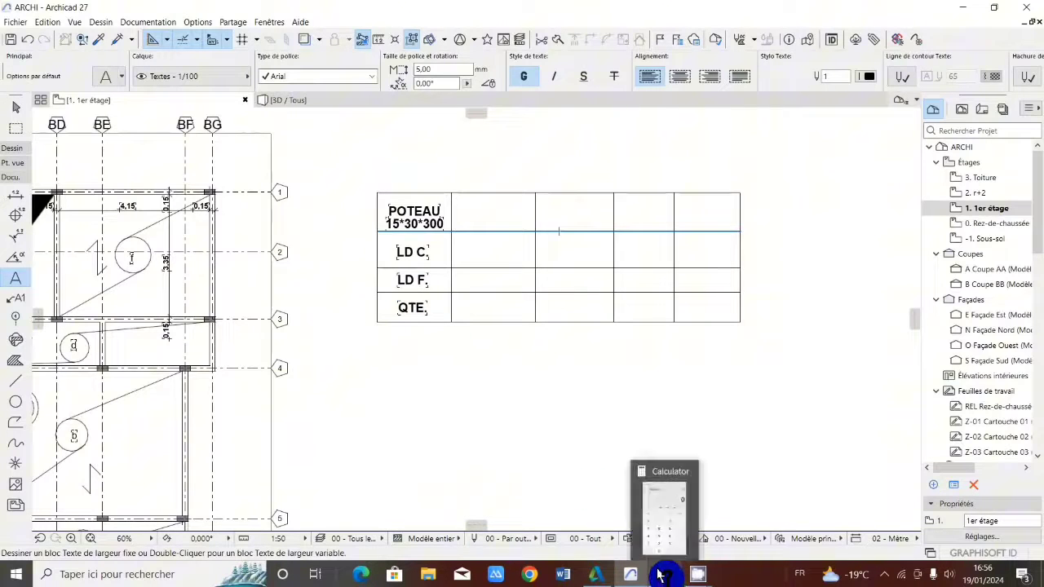
left_click(664, 530)
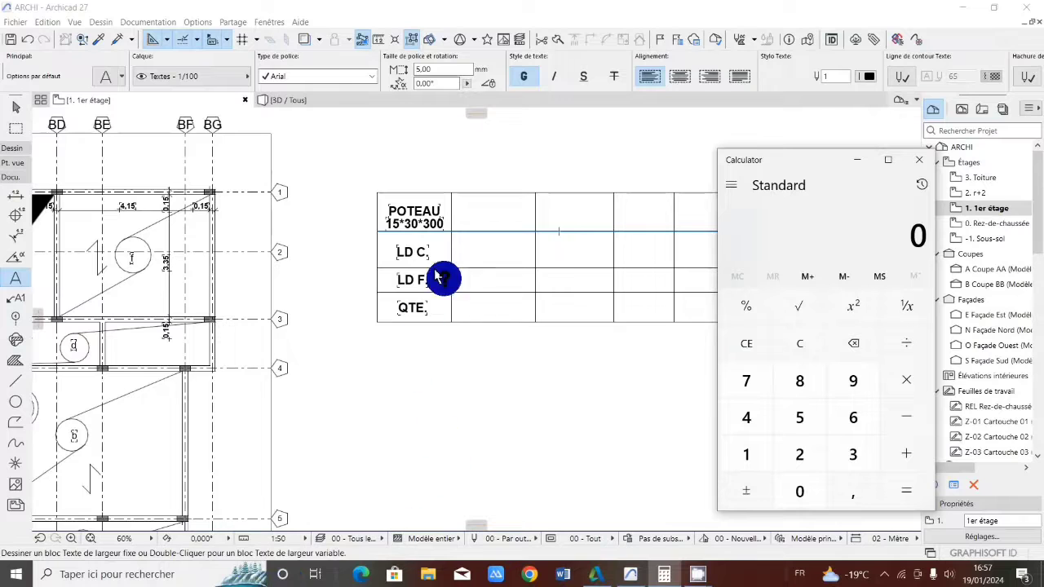
Add the text 11.50 in the LD F. row, in the cell beside its label.
left_click(5, 272)
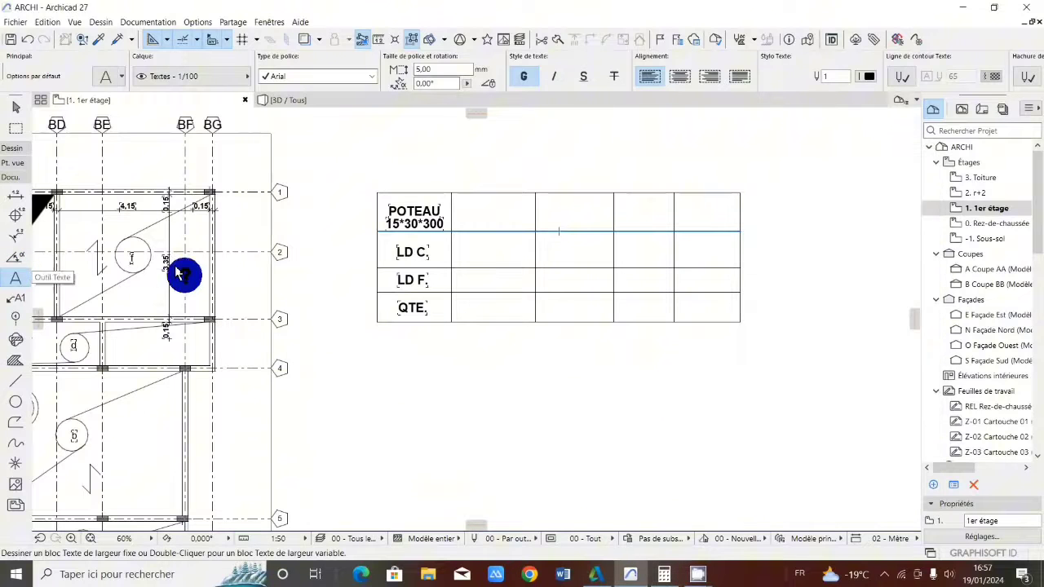
left_click(461, 277)
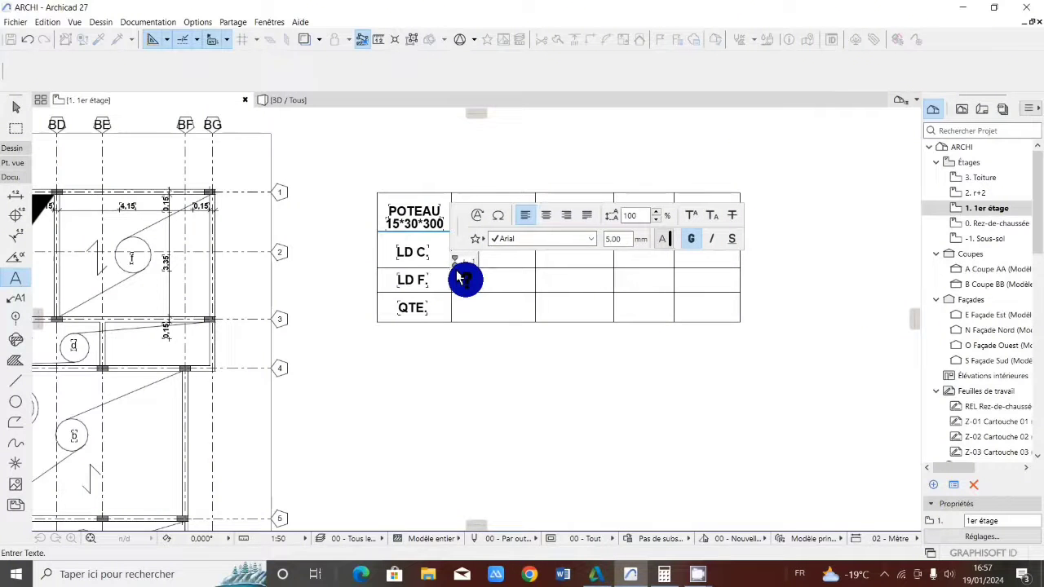
type("40")
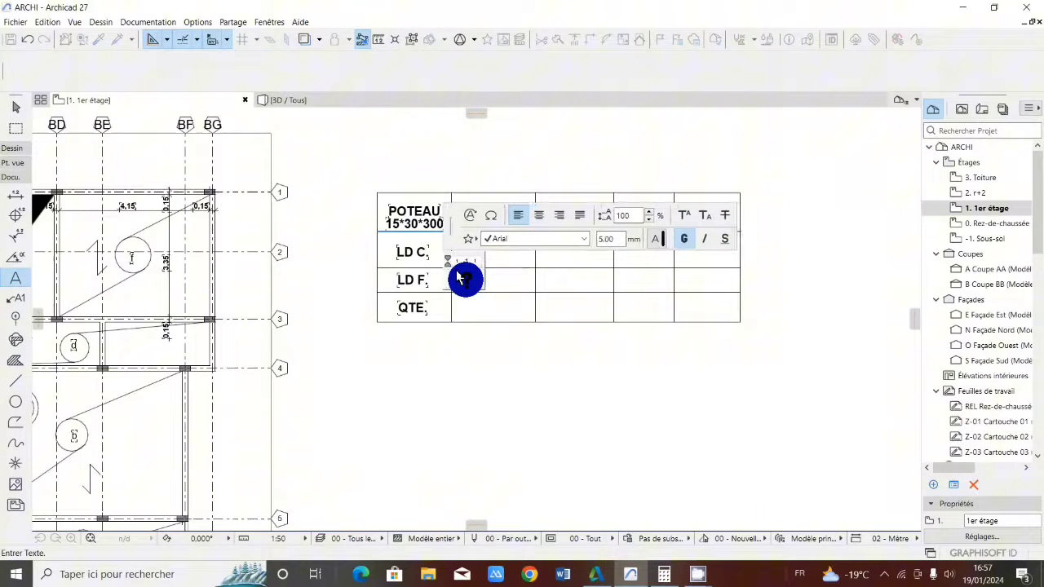
left_click(476, 294)
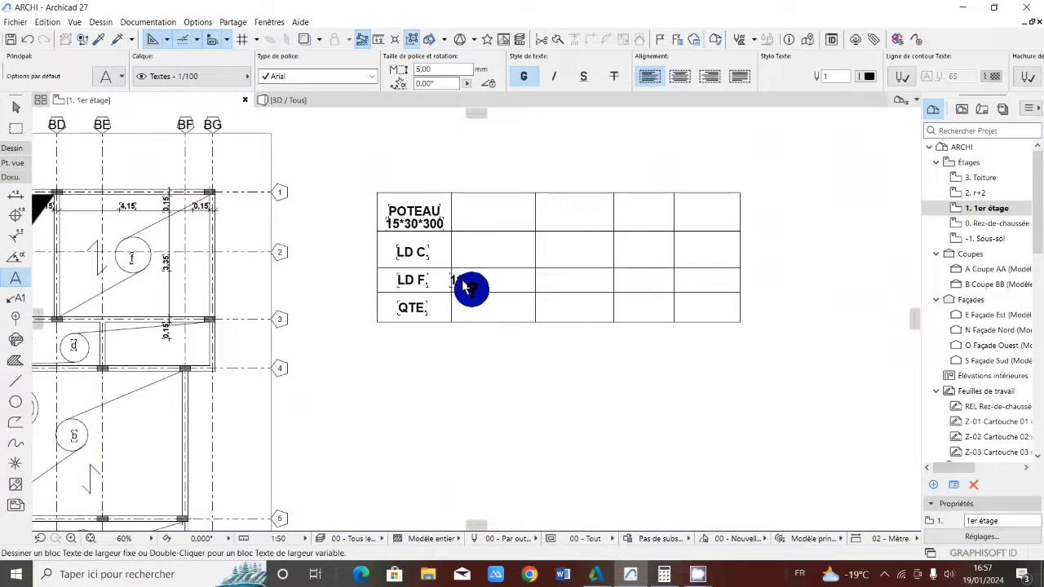
Move the 11.50 text a little further inside its cell, clear of the cell border.
left_click(457, 276, "shift")
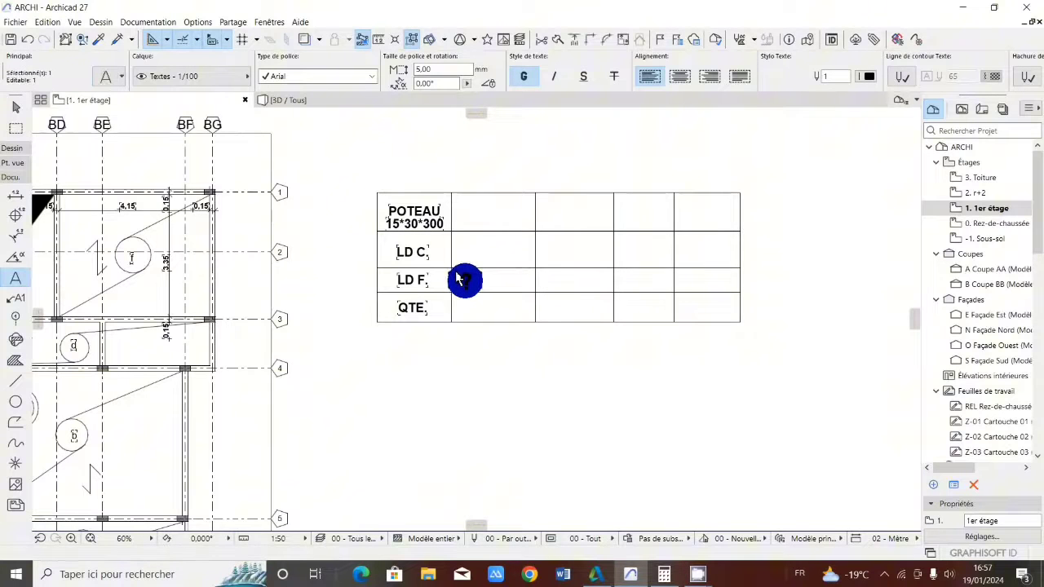
key("ctrl+d")
left_click(458, 278)
left_click(478, 280)
key("Escape")
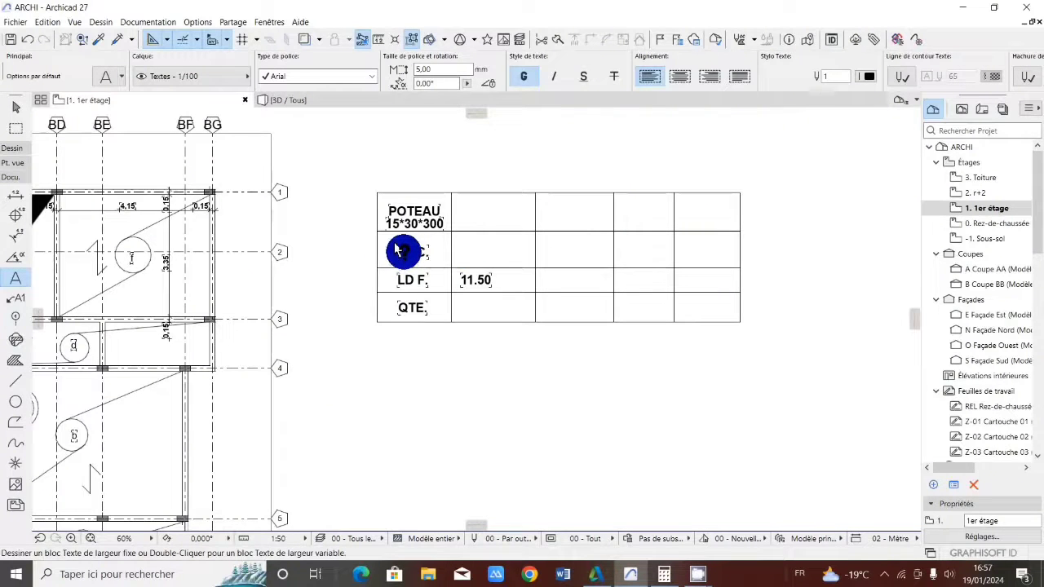
Draw a rectangle 1 m wide and 2.5 m high with lines below the table for the column section.
left_click(14, 379)
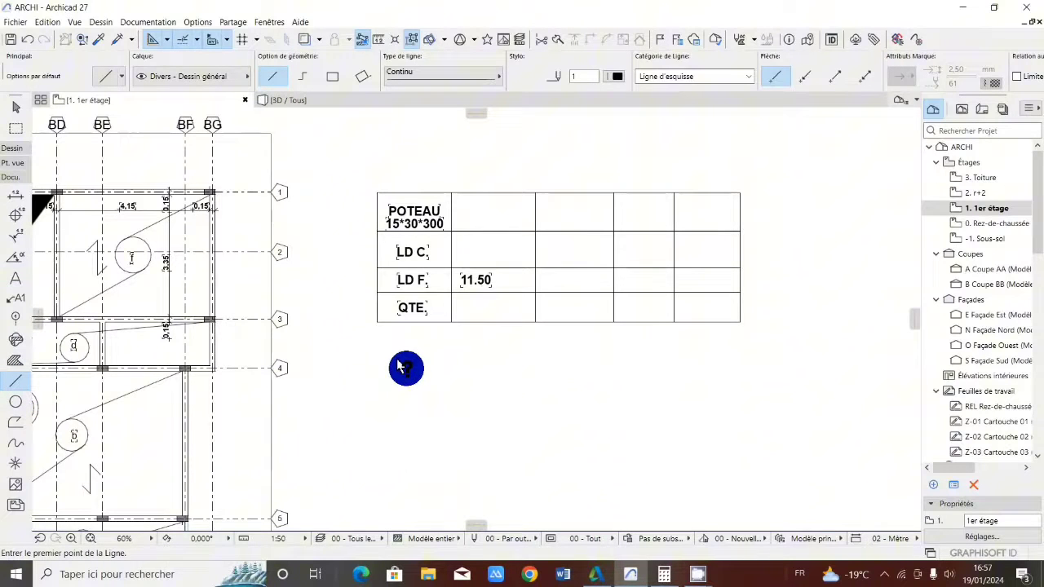
left_click(405, 367)
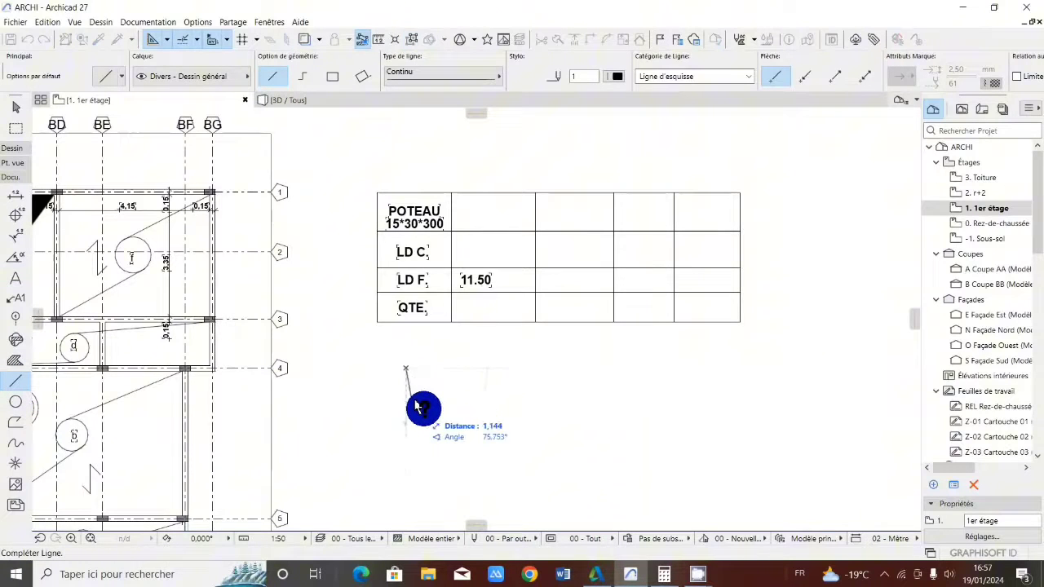
left_click(330, 75)
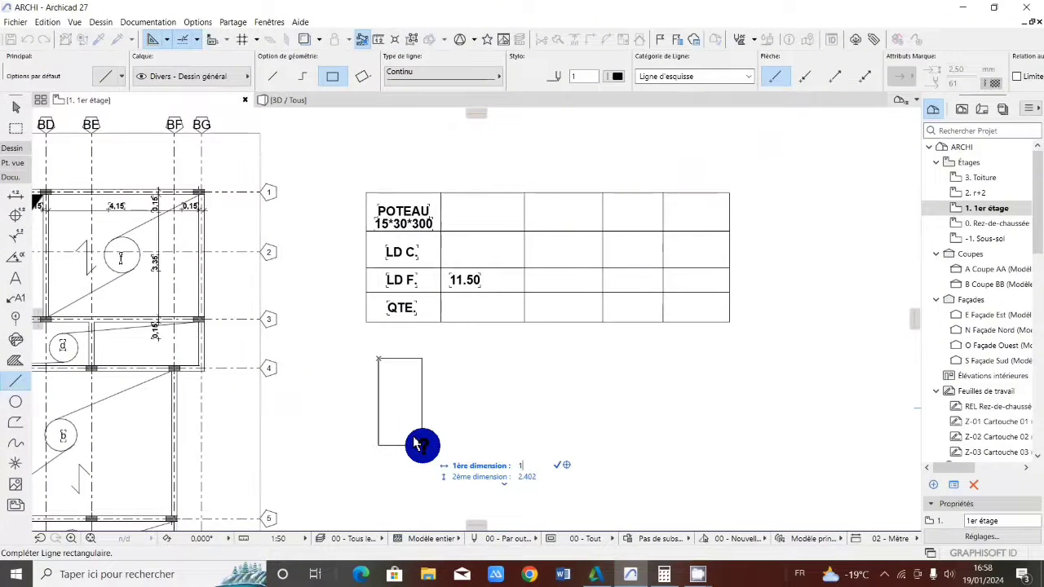
key("Tab")
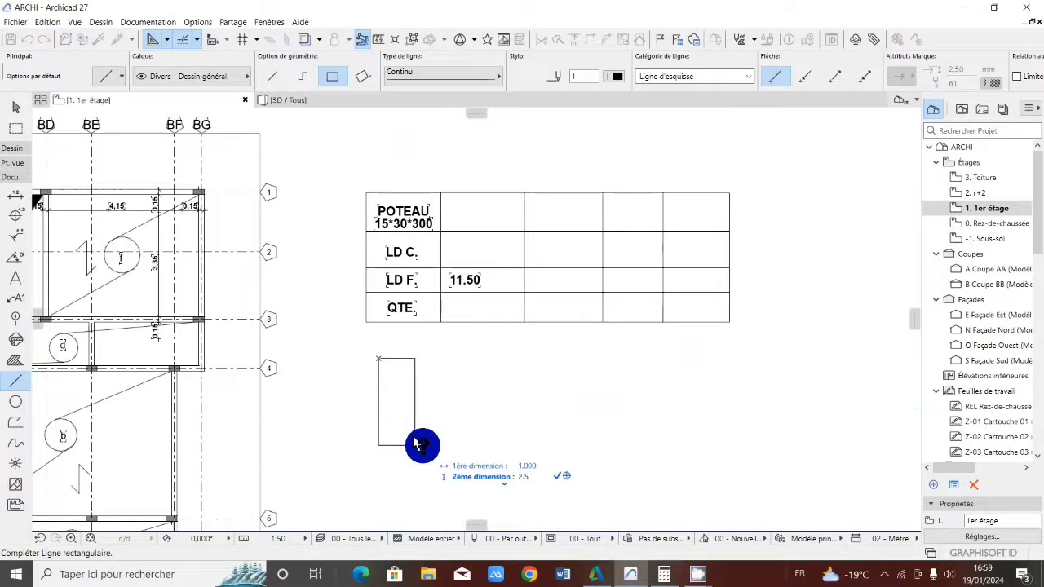
key("Return")
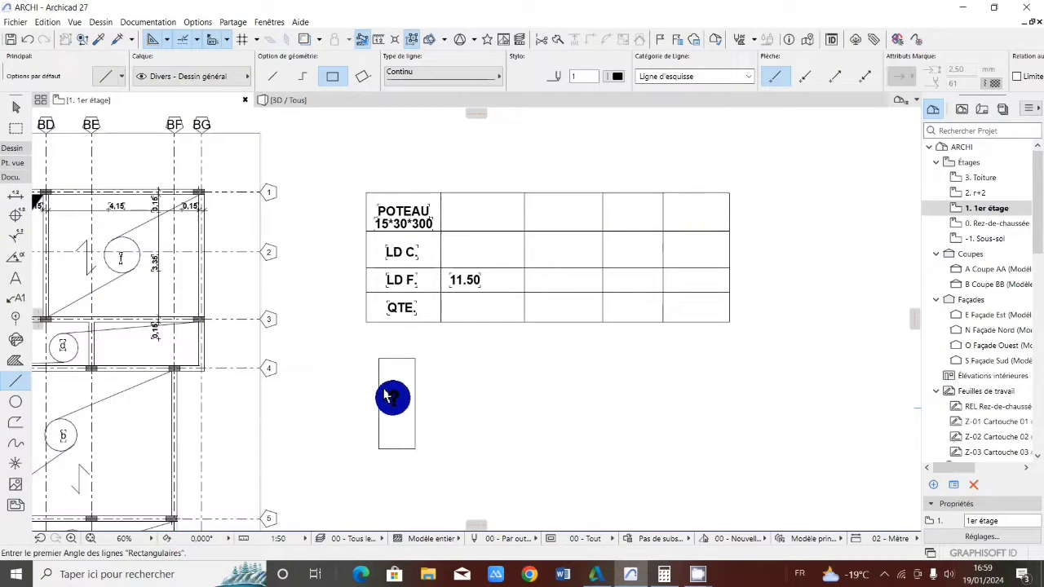
Draw a solid rectangular fill about 0.17 by 0.17 m inside the rectangle's upper-left corner as a rebar.
scroll(381, 401, "down", 3)
scroll(387, 391, "up", 4)
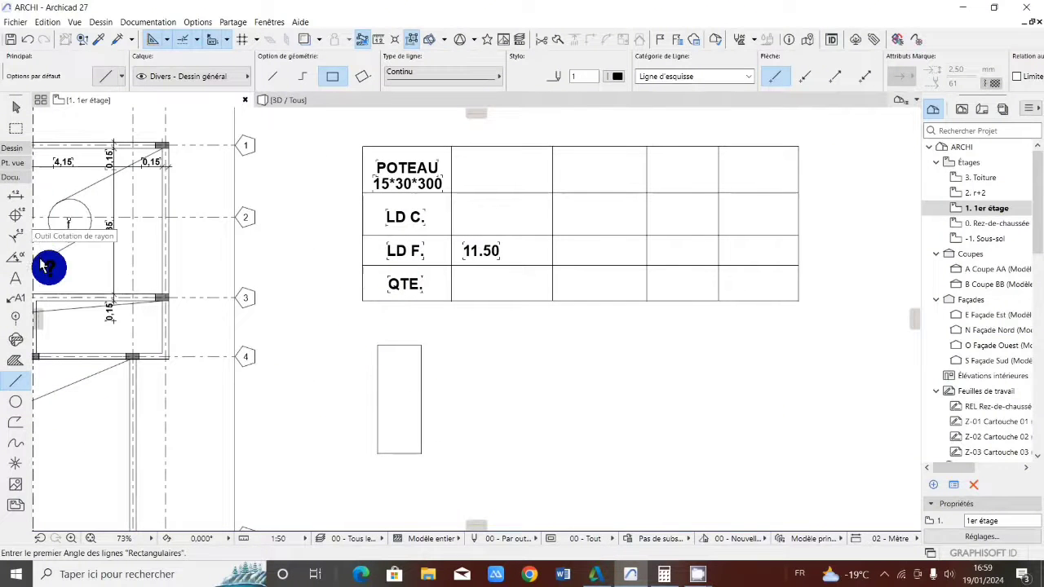
left_click(11, 359)
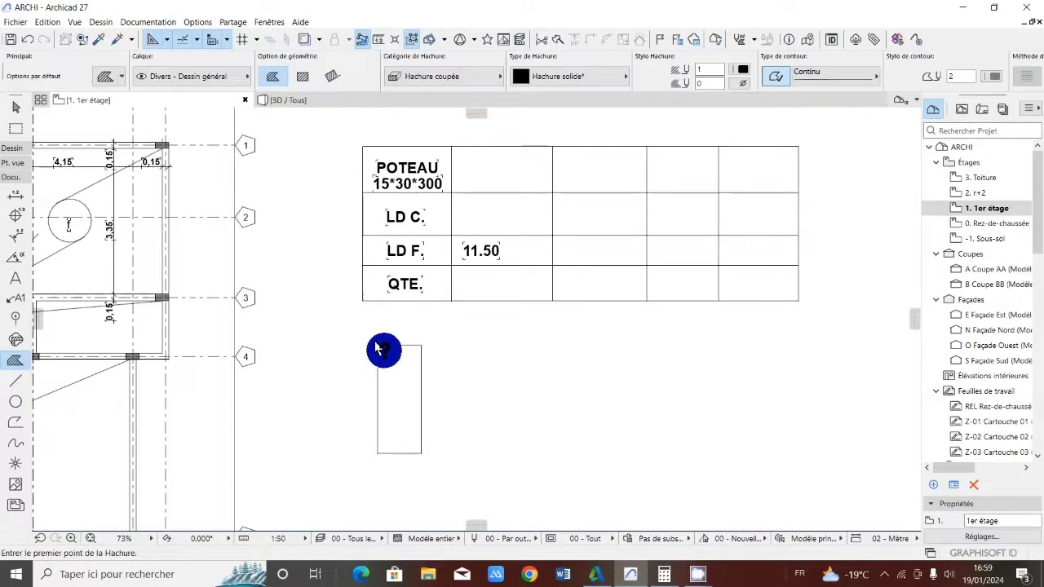
left_click(303, 76)
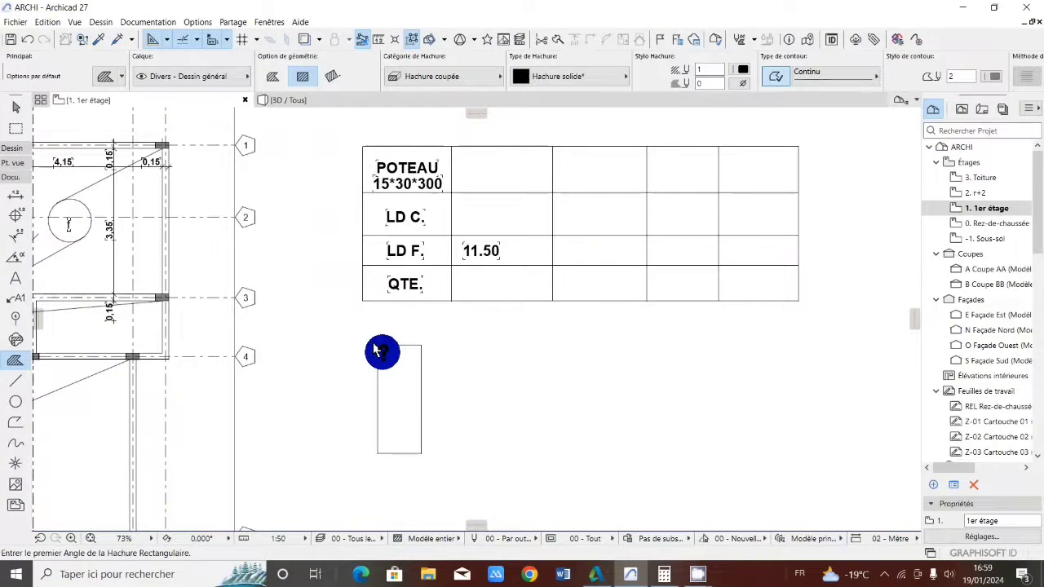
left_click(374, 349)
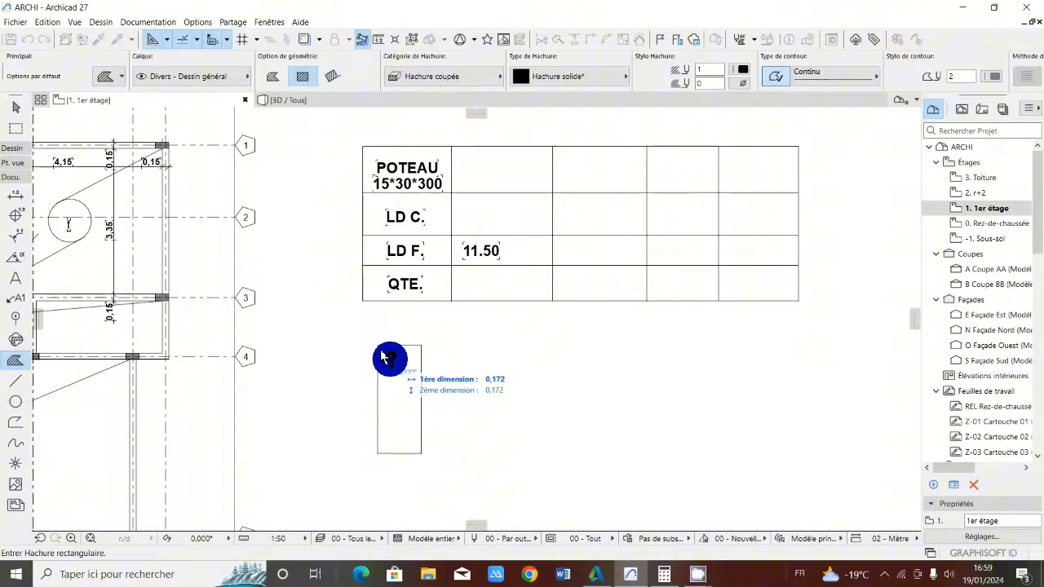
left_click(383, 357)
Move the small solid square slightly upward within the rectangle's upper-left corner.
scroll(383, 356, "up", 4)
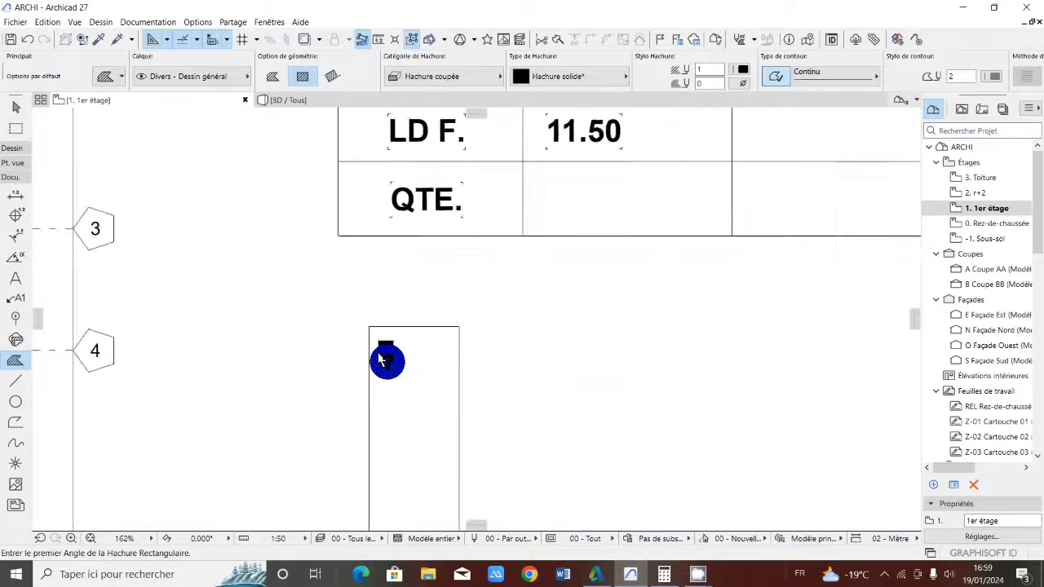
left_click(378, 334, "shift")
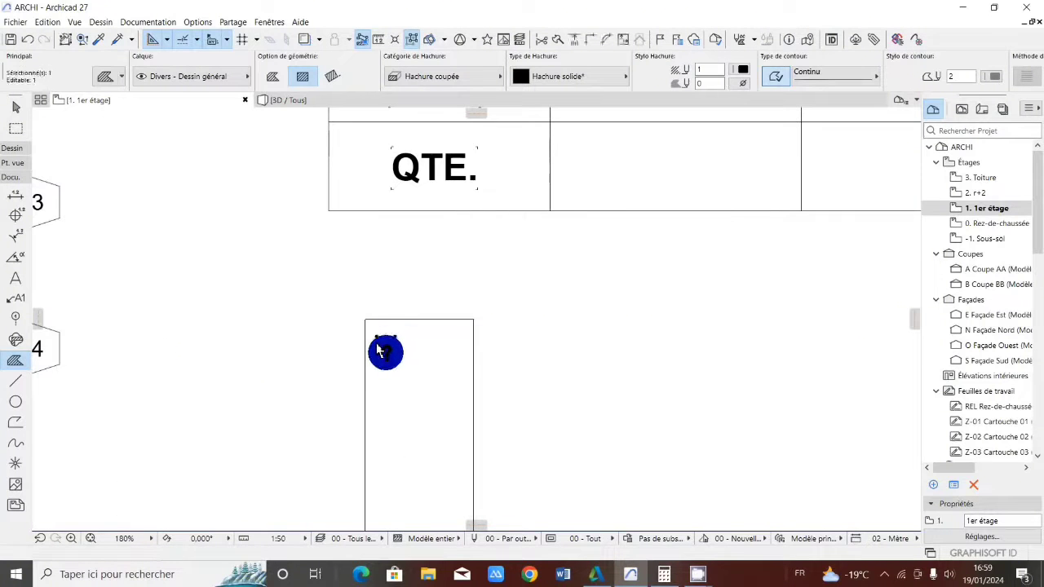
left_click(374, 352)
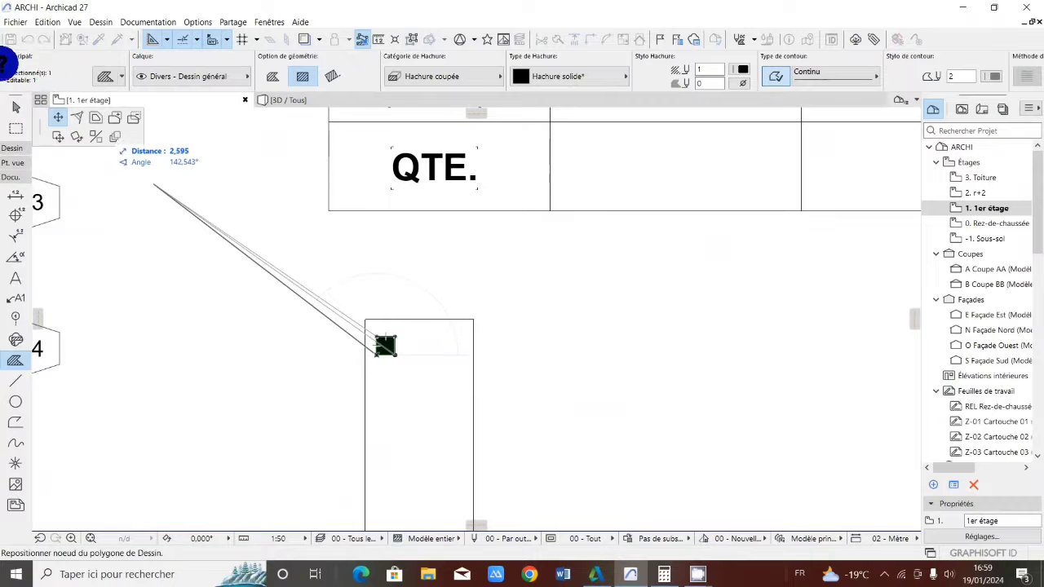
left_click(55, 135)
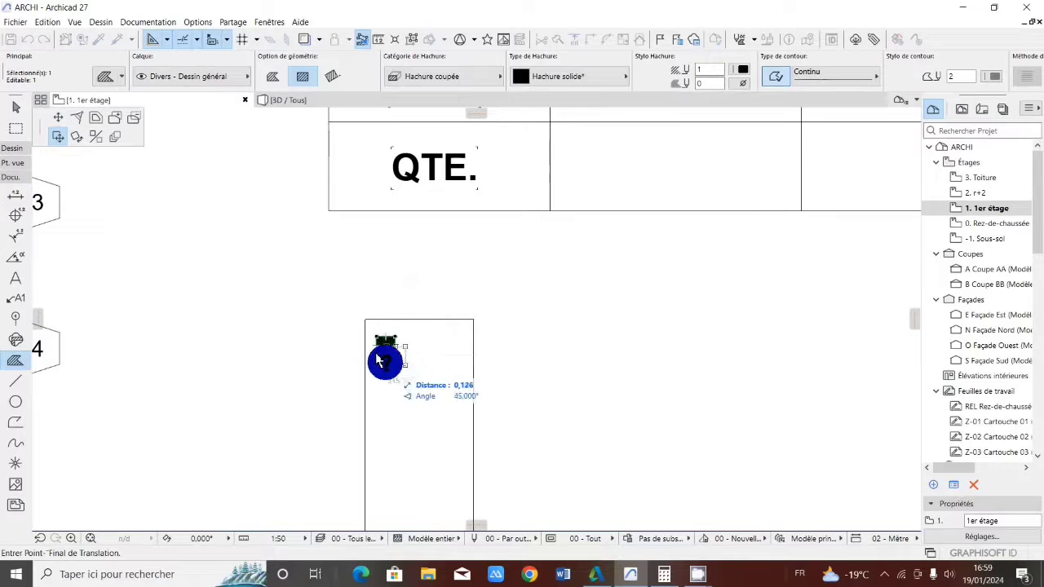
left_click(370, 349)
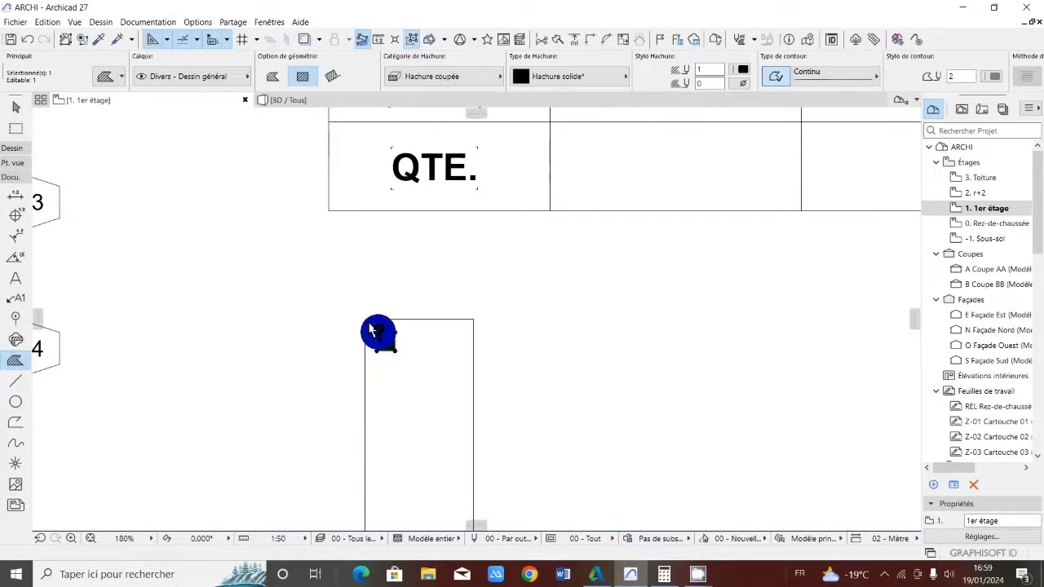
Copy the solid square into the upper-right, lower-right and lower-left corners of the rectangle.
left_click(384, 335)
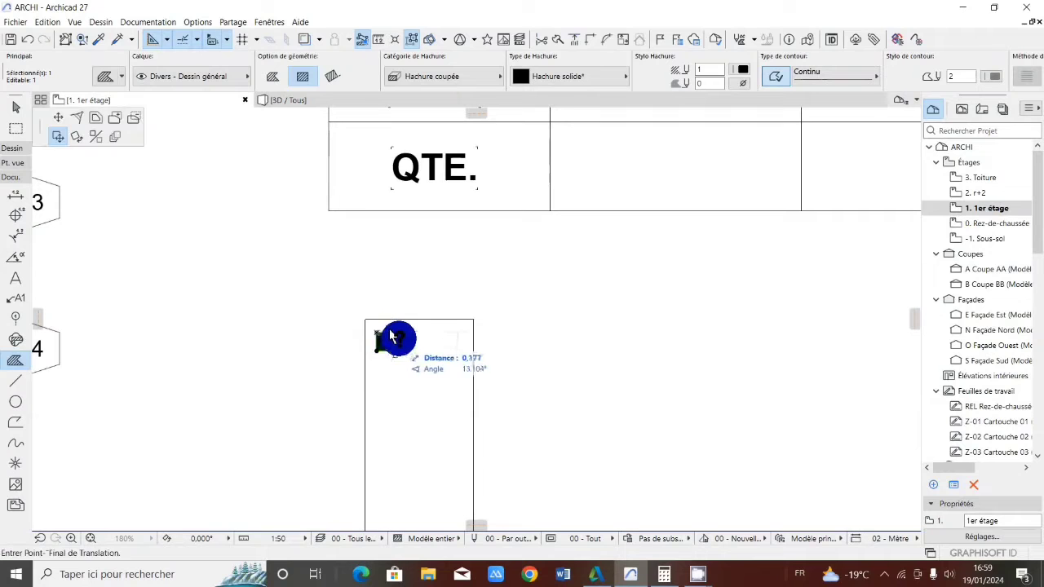
left_click(439, 334)
left_click(444, 334)
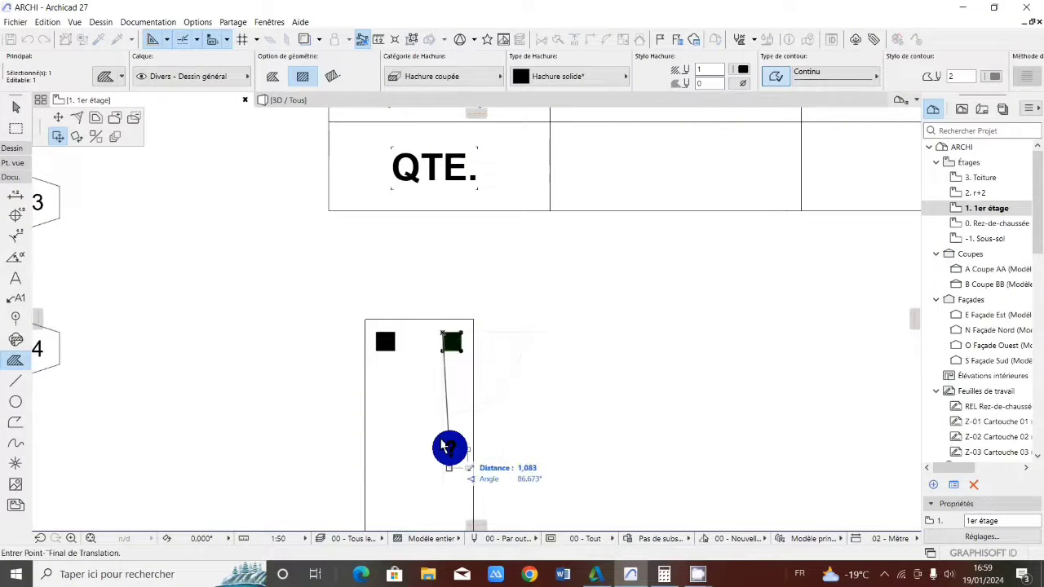
scroll(439, 420, "down", 5)
scroll(438, 430, "up", 5)
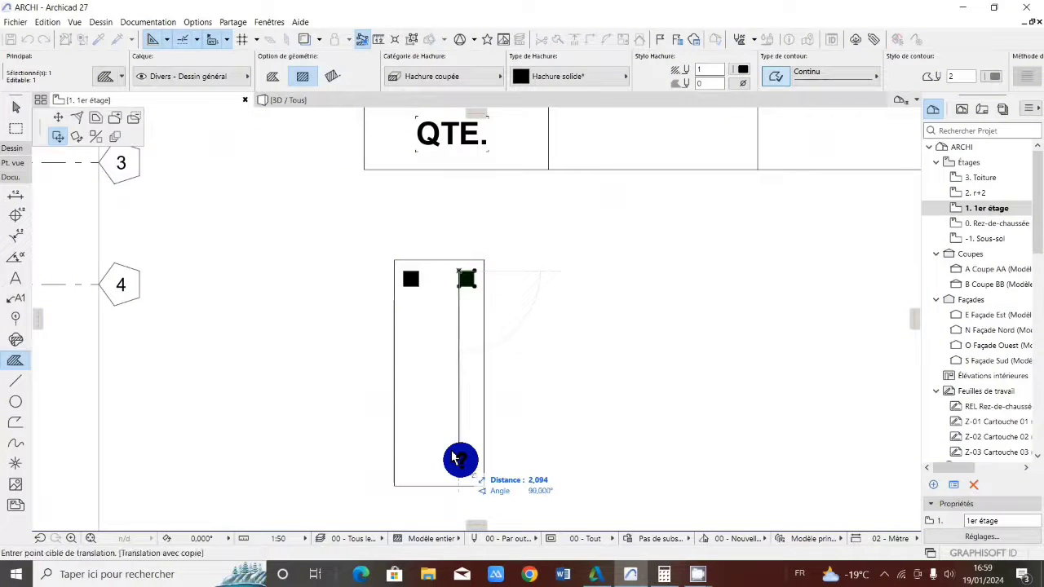
left_click(461, 460)
left_click(462, 460)
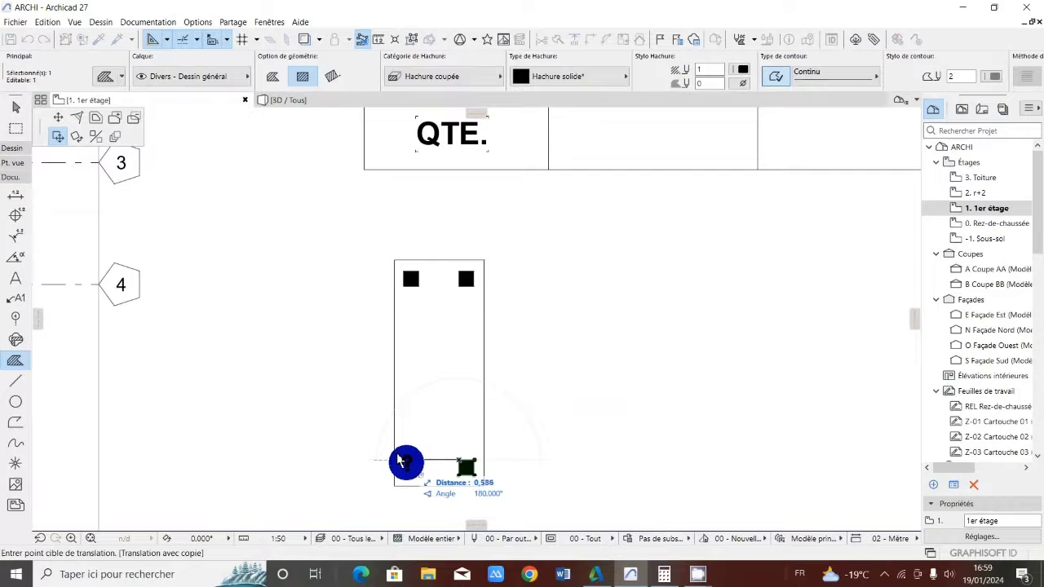
left_click(399, 462)
Copy the solid square to mid-height along both long sides of the rectangle.
left_click(400, 462)
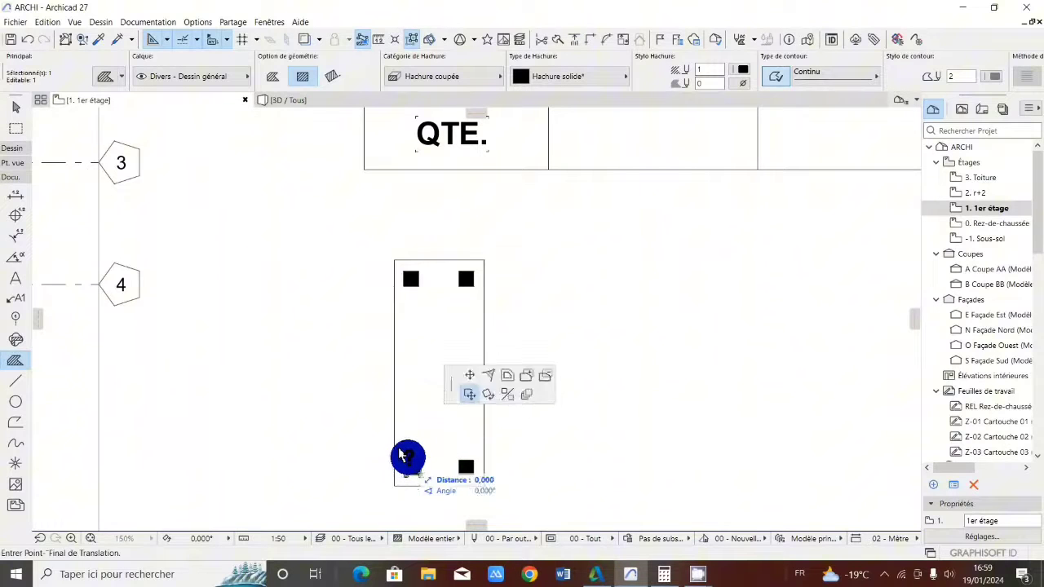
left_click(400, 372)
left_click(404, 372)
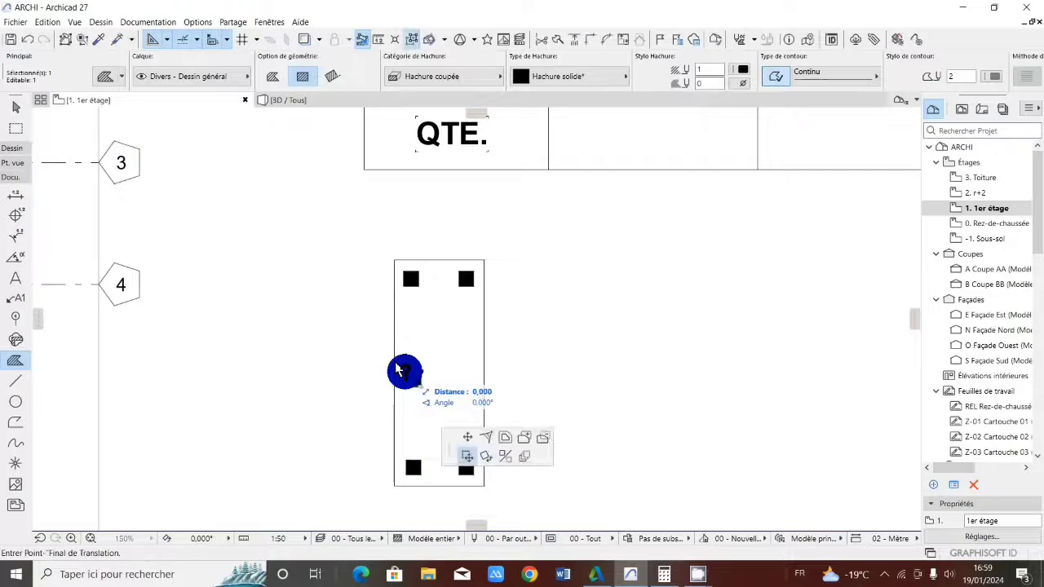
left_click(458, 372)
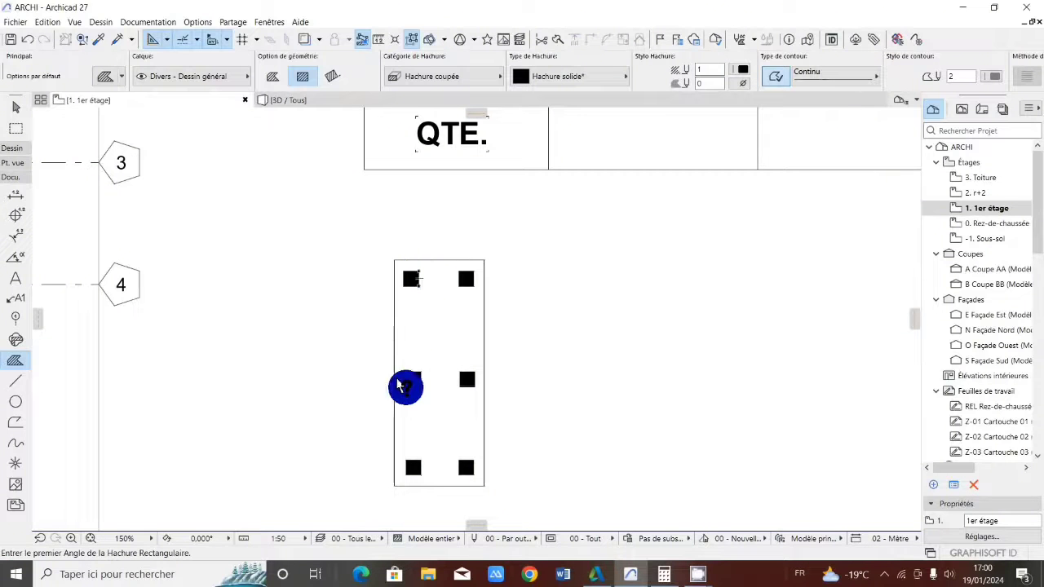
Draw a rectangle with the Line tool around the six rebars, from the upper-left bar's outer corner to the lower-right bar's outer corner, as the stirrup.
left_click(14, 381)
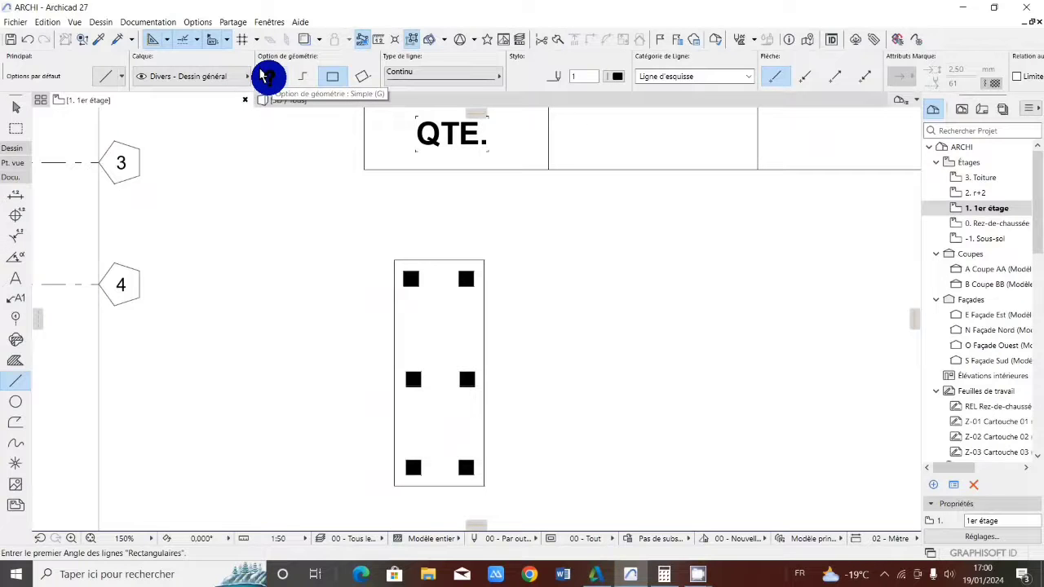
left_click(267, 73)
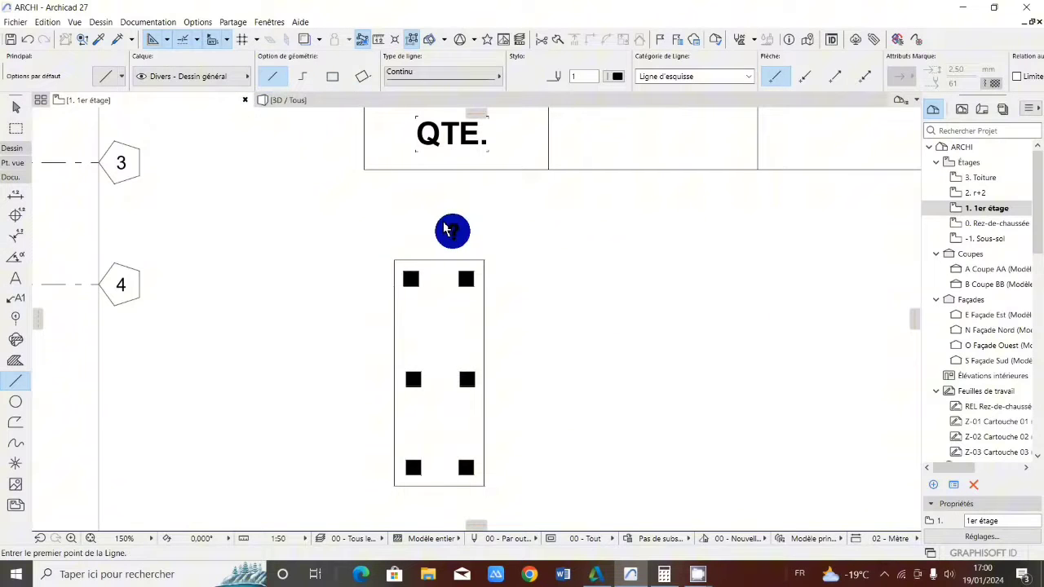
left_click(331, 76)
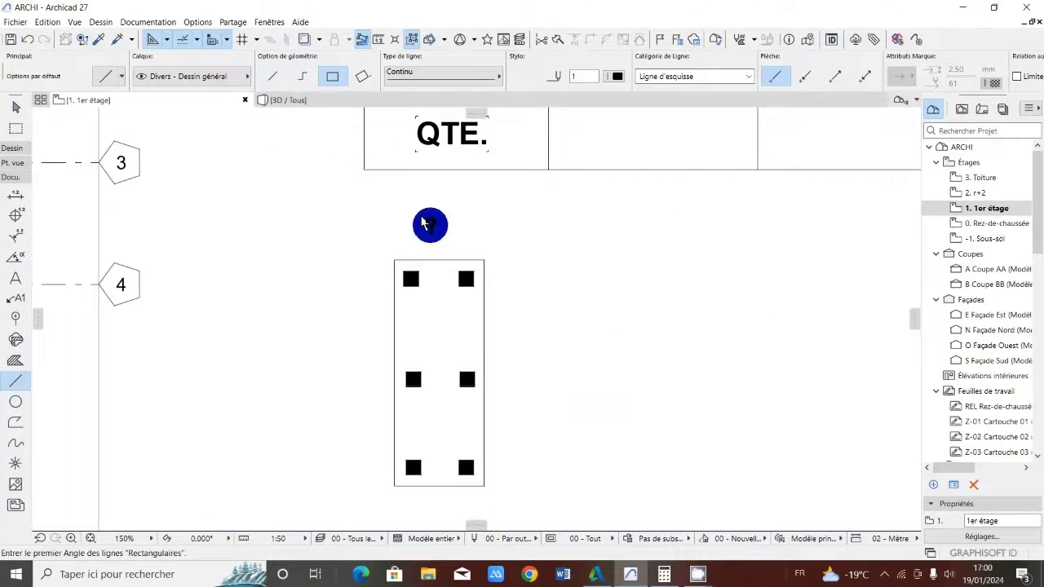
left_click(403, 272)
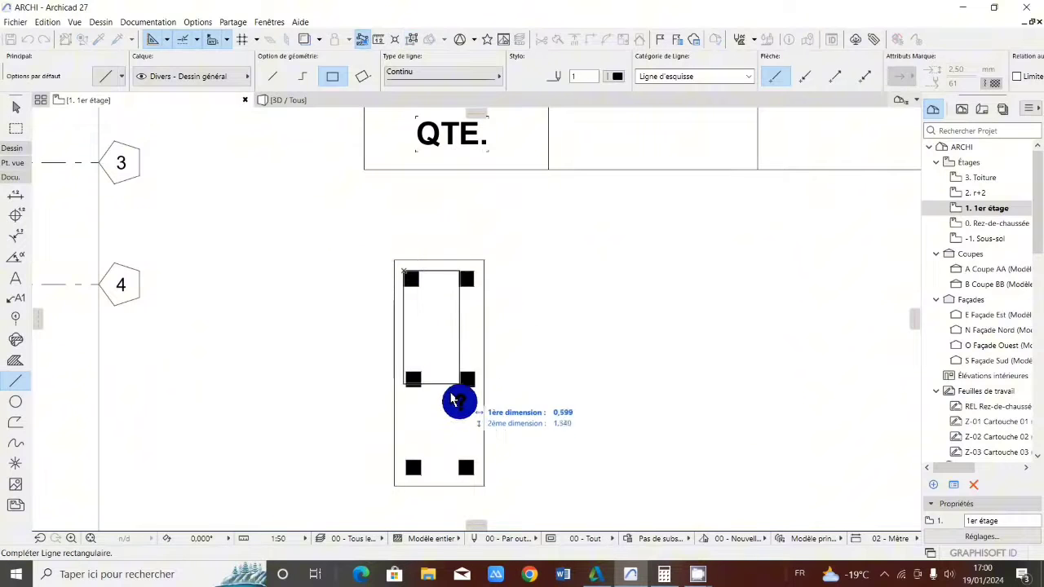
left_click(471, 474)
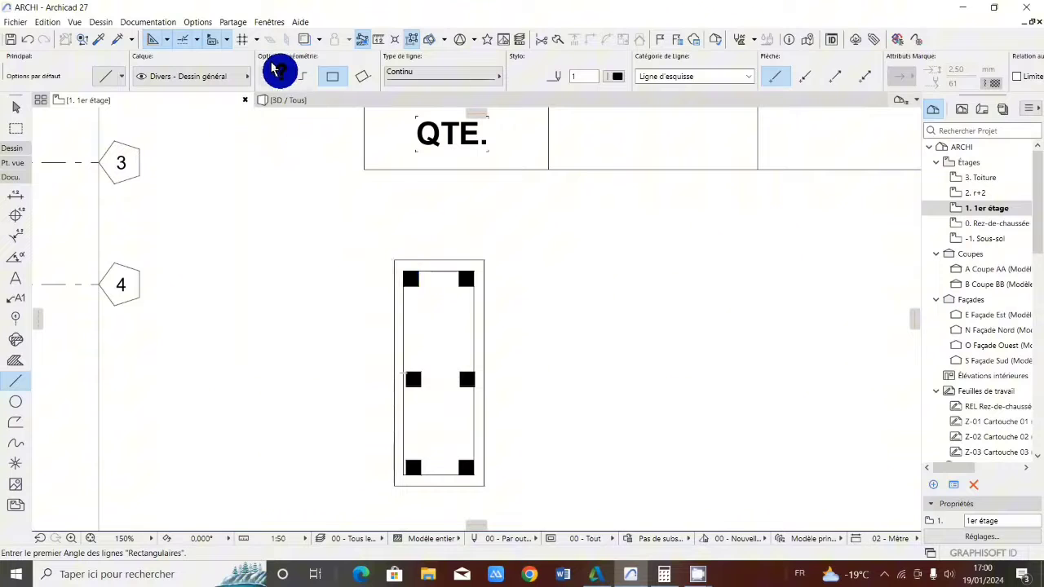
Draw two short parallel diagonal lines from the stirrup on either side of the upper-left rebar, sloping inward as its hooks.
left_click(267, 74)
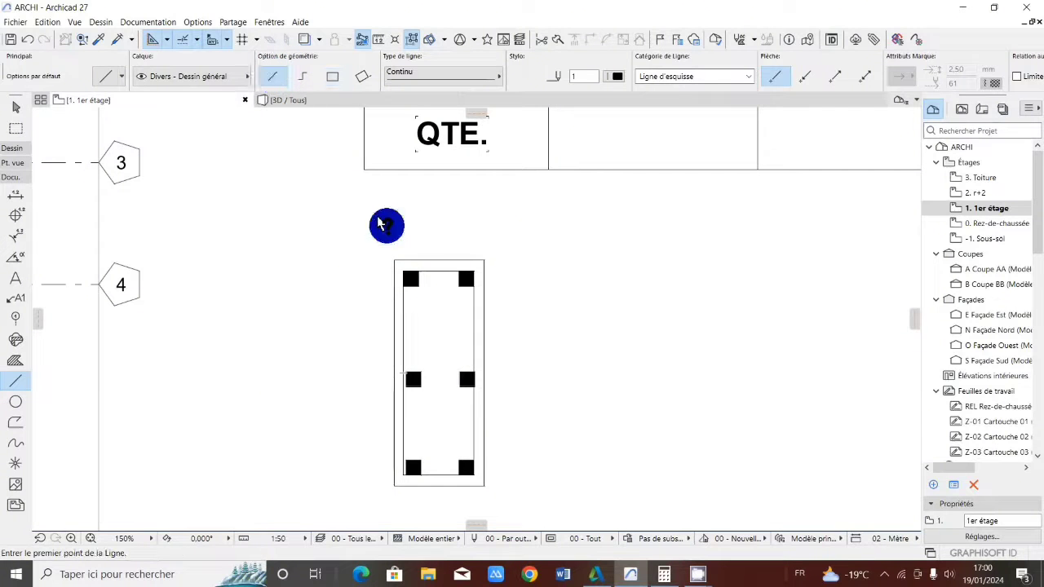
left_click(404, 285)
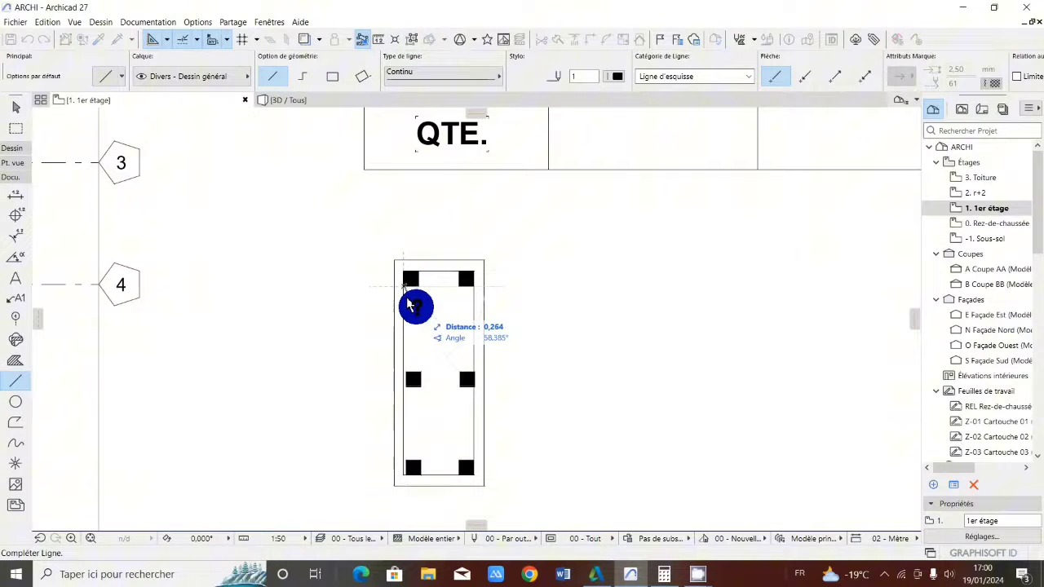
left_click(415, 302)
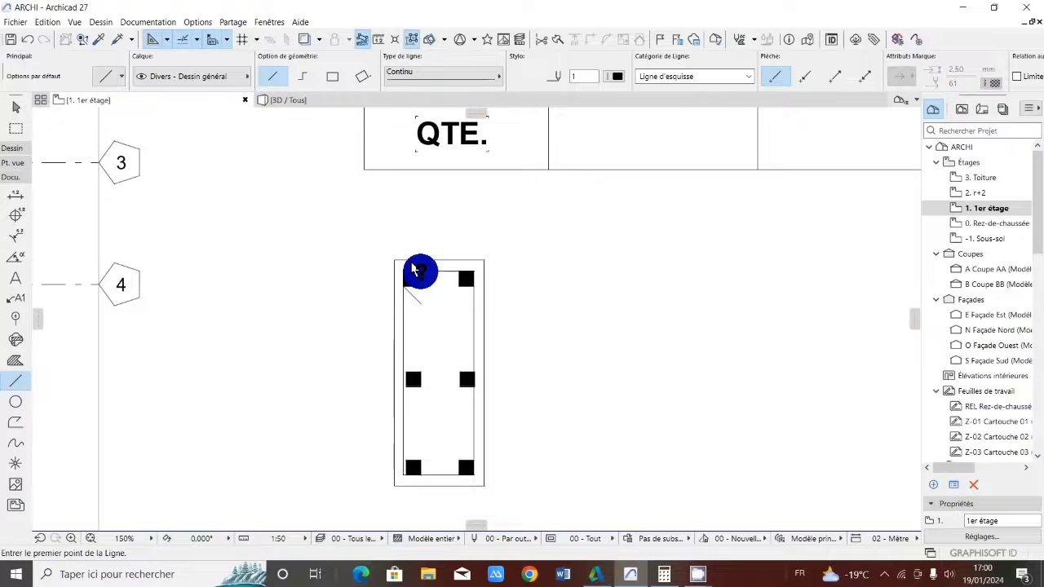
left_click(417, 270)
left_click(432, 285)
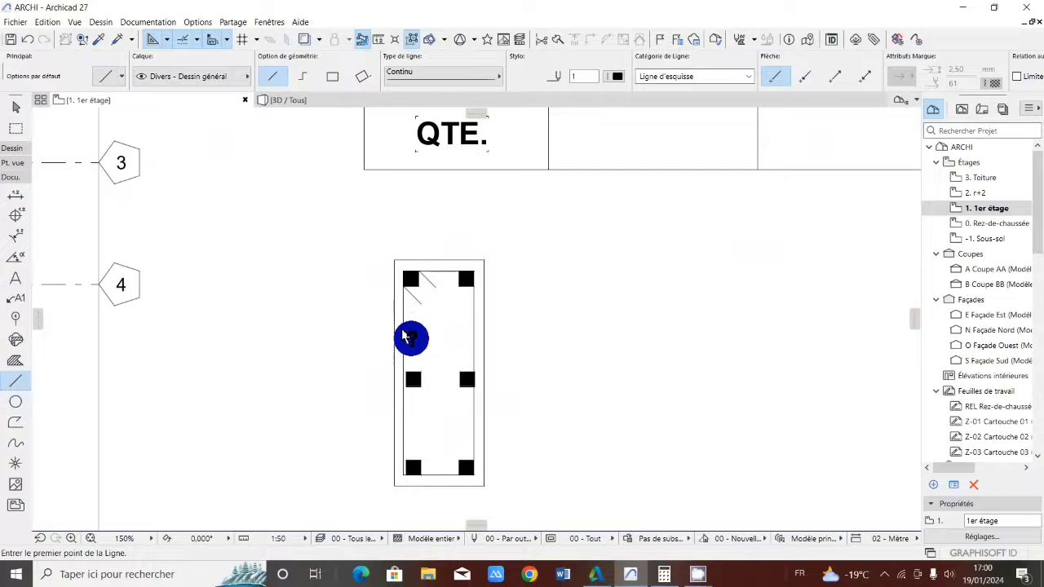
key("Escape")
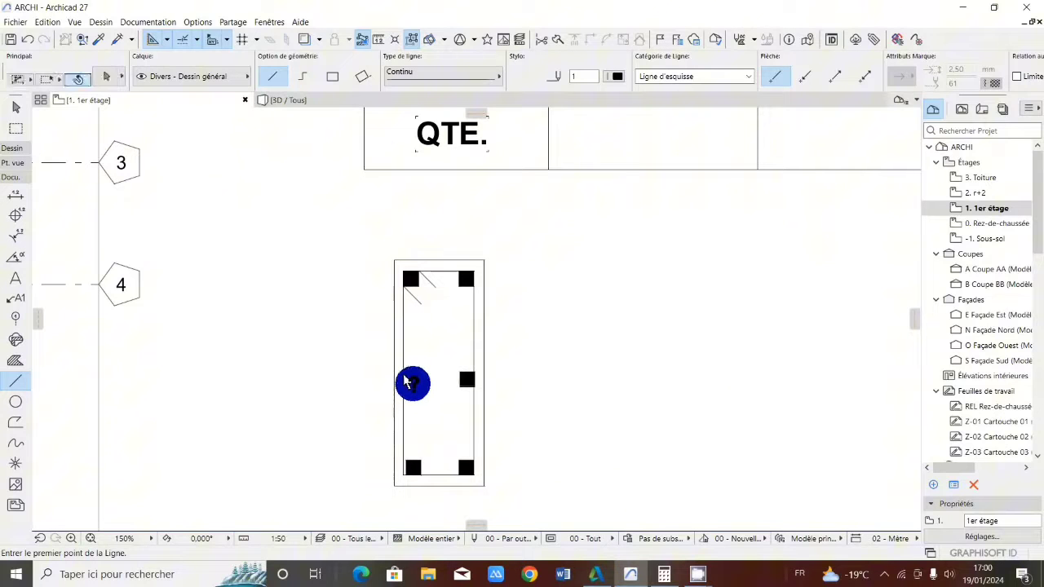
Move the solid square at mid-height on the left about 0.025 m horizontally so its edge meets the stirrup line.
key("shift")
left_click(410, 386, "shift")
scroll(410, 386, "up", 4)
left_click(404, 355)
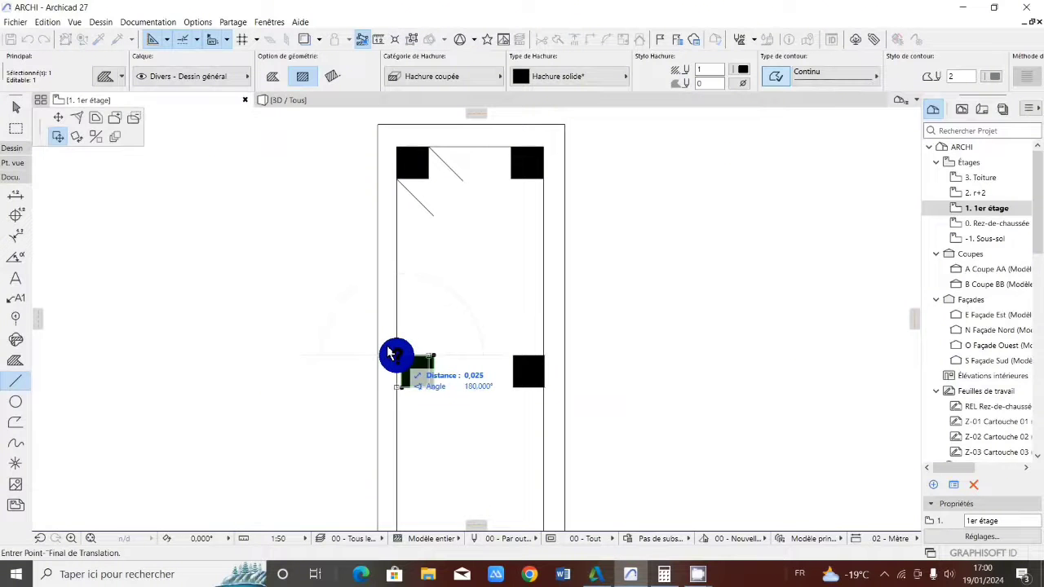
scroll(401, 343, "down", 7)
key("Escape")
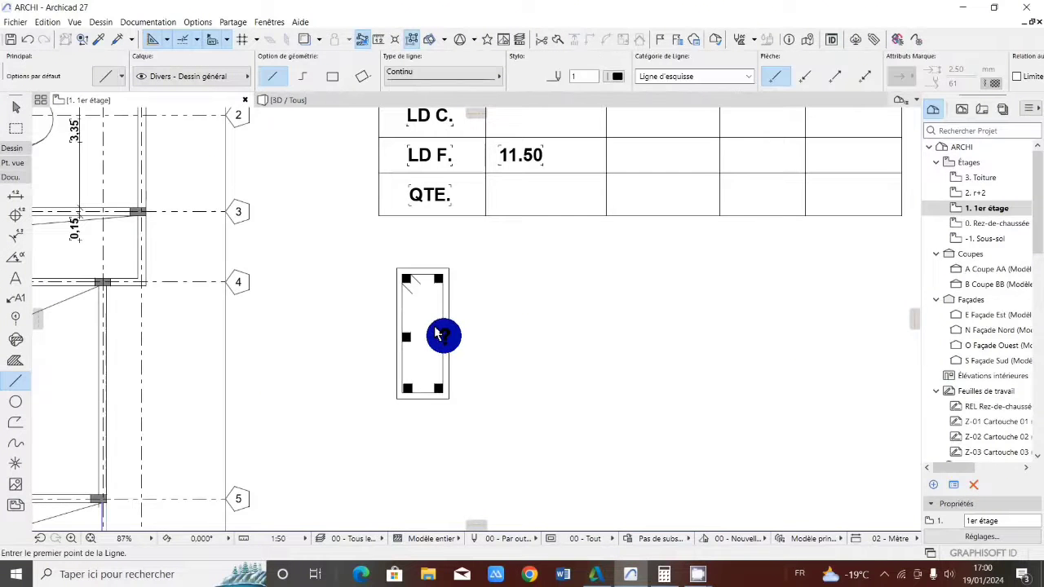
Examine the column section, especially the stirrup hooks at the upper-left rebar and the gap between stirrup and outer outline.
scroll(334, 340, "down", 2)
scroll(408, 283, "up", 2)
scroll(356, 329, "down", 2)
scroll(359, 331, "down", 1)
scroll(376, 311, "up", 2)
scroll(375, 311, "up", 2)
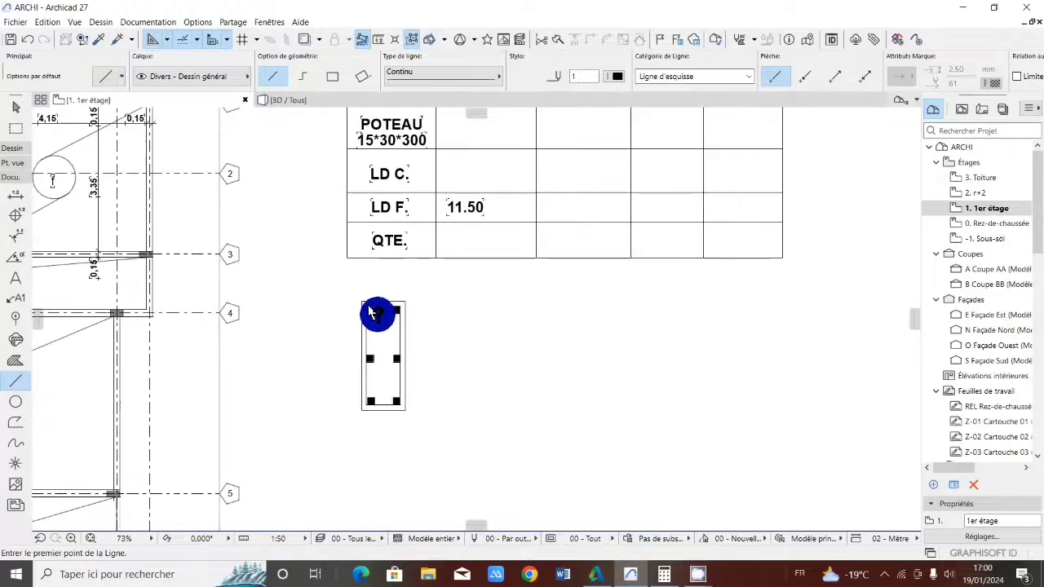
scroll(371, 308, "down", 2)
scroll(369, 303, "up", 1)
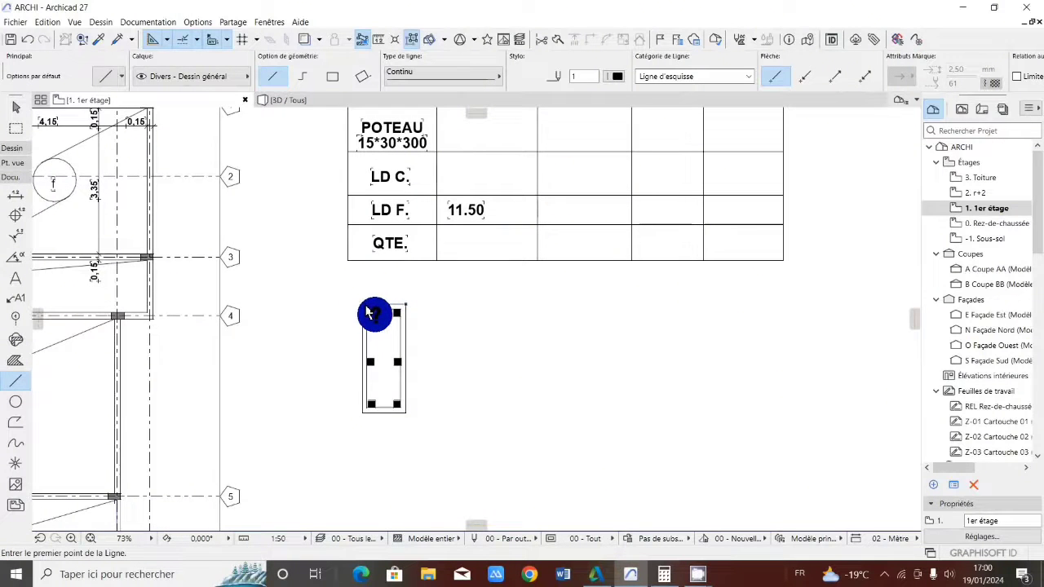
scroll(371, 320, "down", 1)
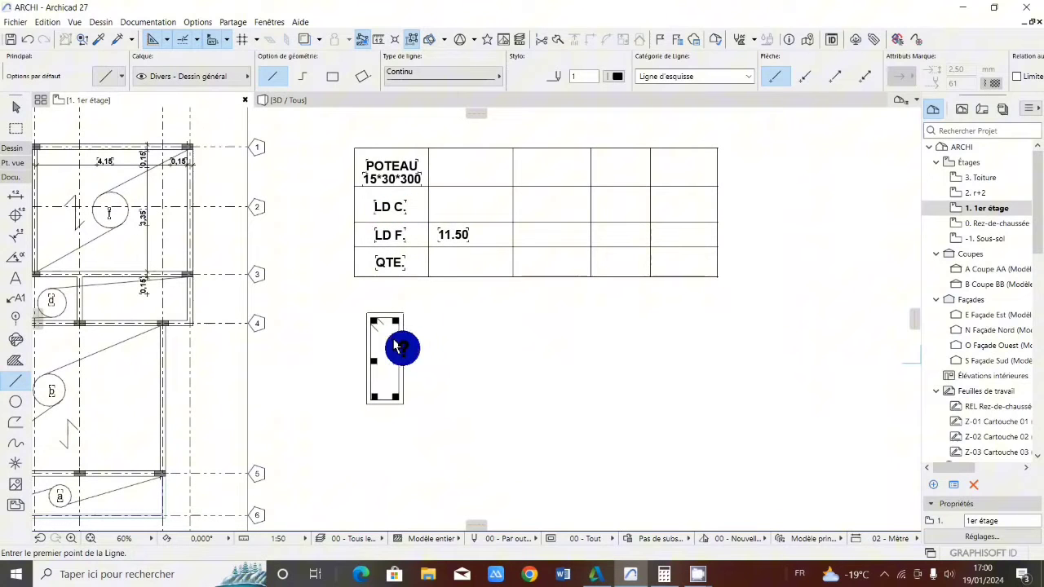
scroll(377, 325, "up", 4)
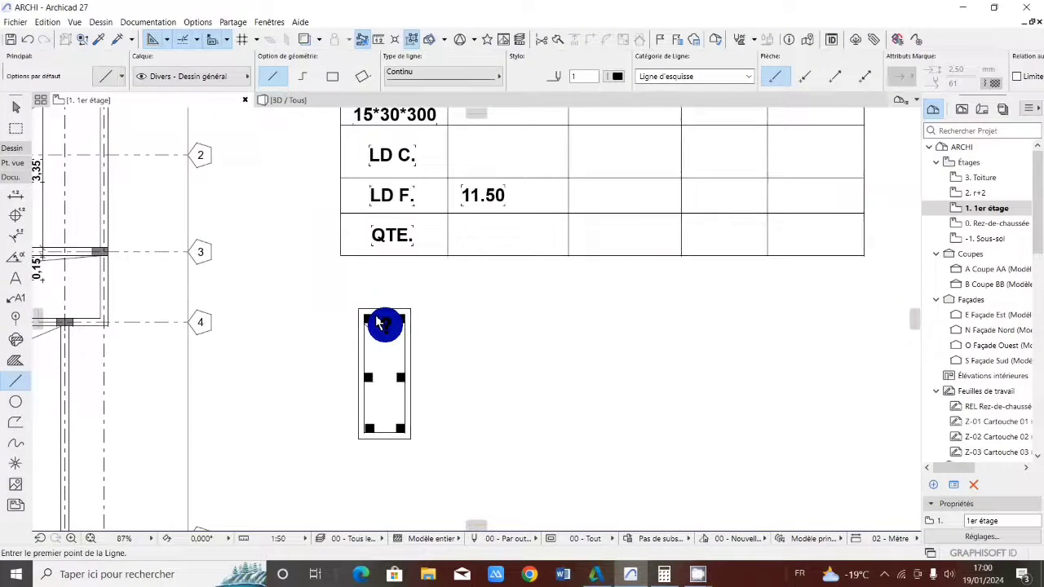
scroll(381, 319, "down", 4)
scroll(382, 313, "up", 1)
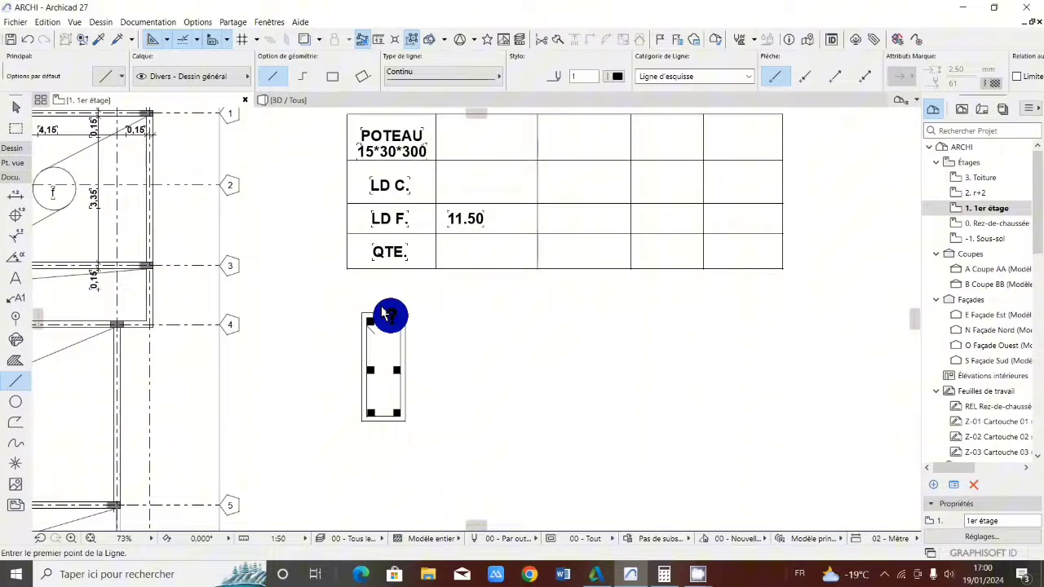
scroll(383, 313, "up", 1)
scroll(383, 314, "up", 3)
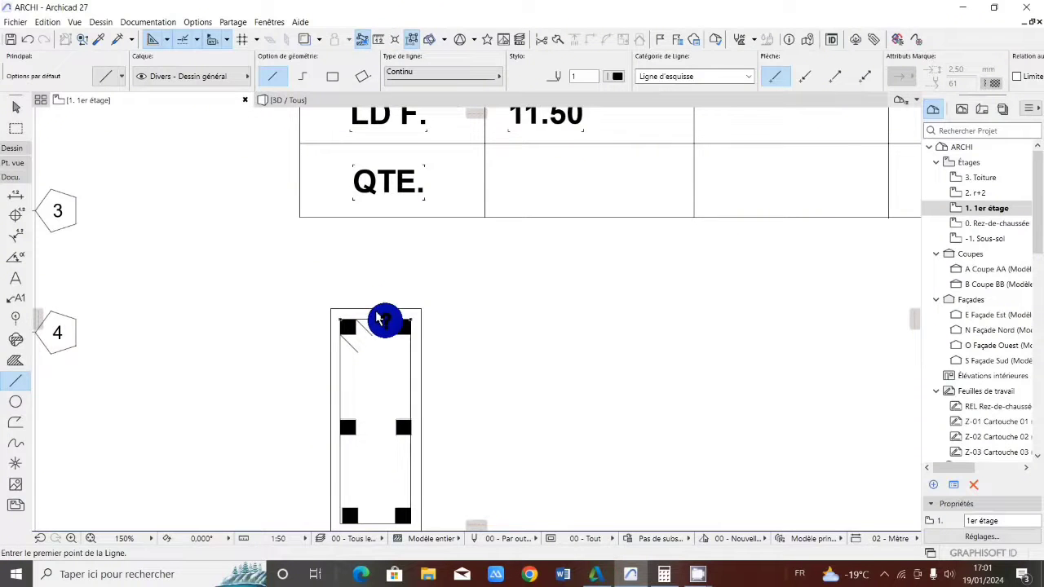
scroll(379, 319, "up", 5)
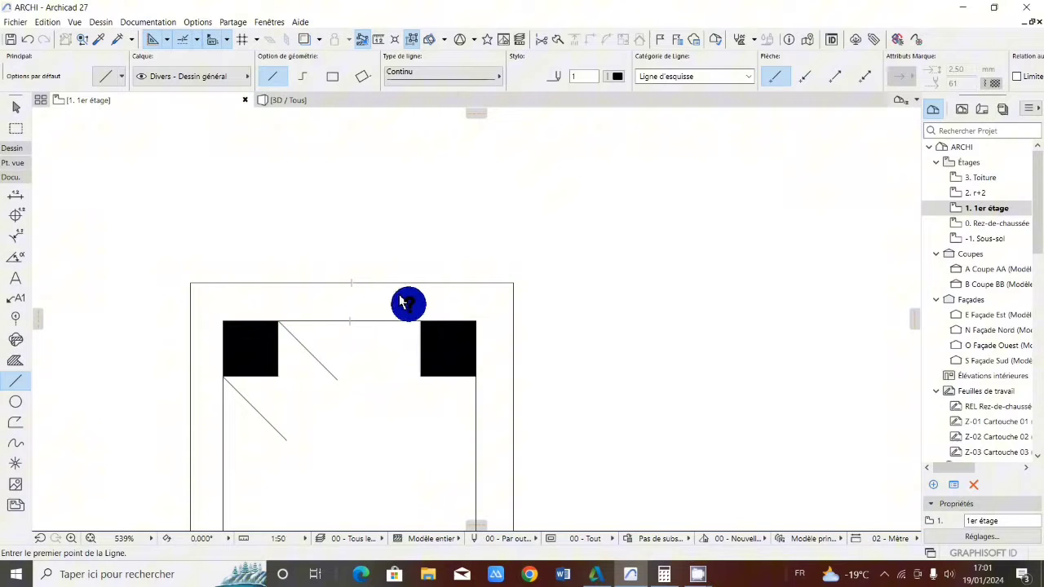
scroll(419, 303, "down", 4)
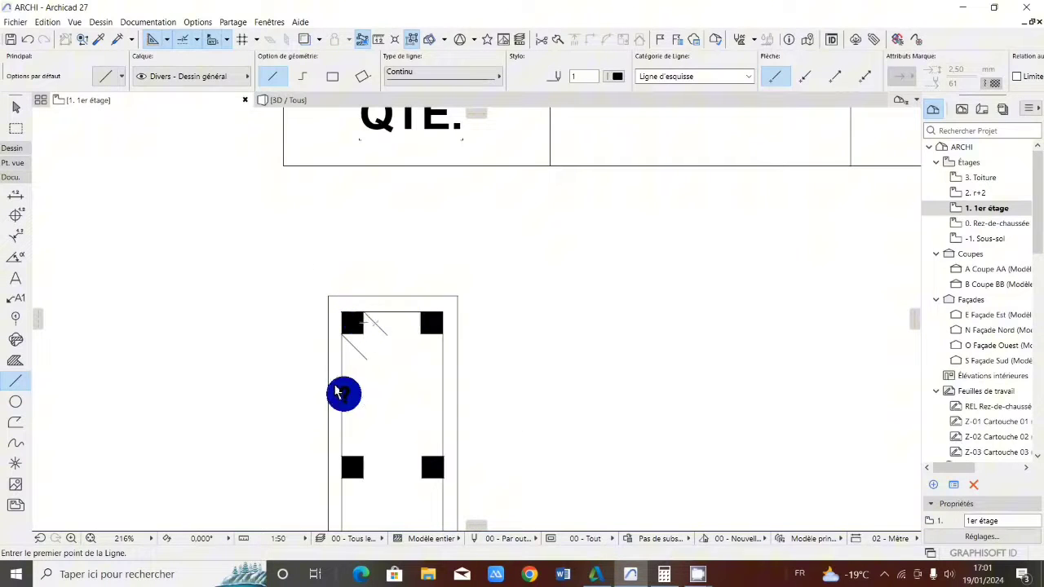
scroll(398, 322, "down", 1)
scroll(399, 325, "down", 2)
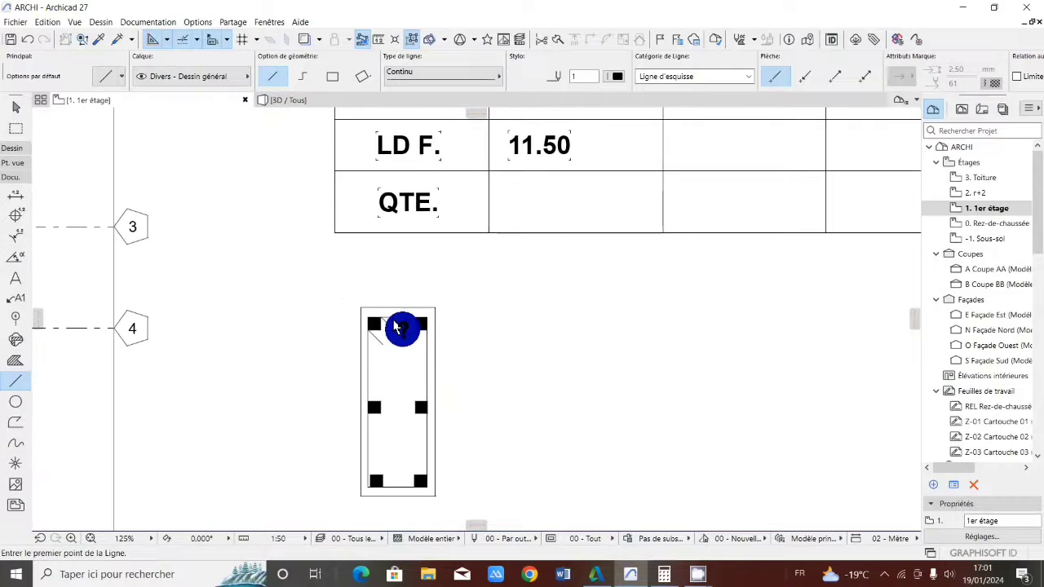
scroll(399, 326, "up", 5)
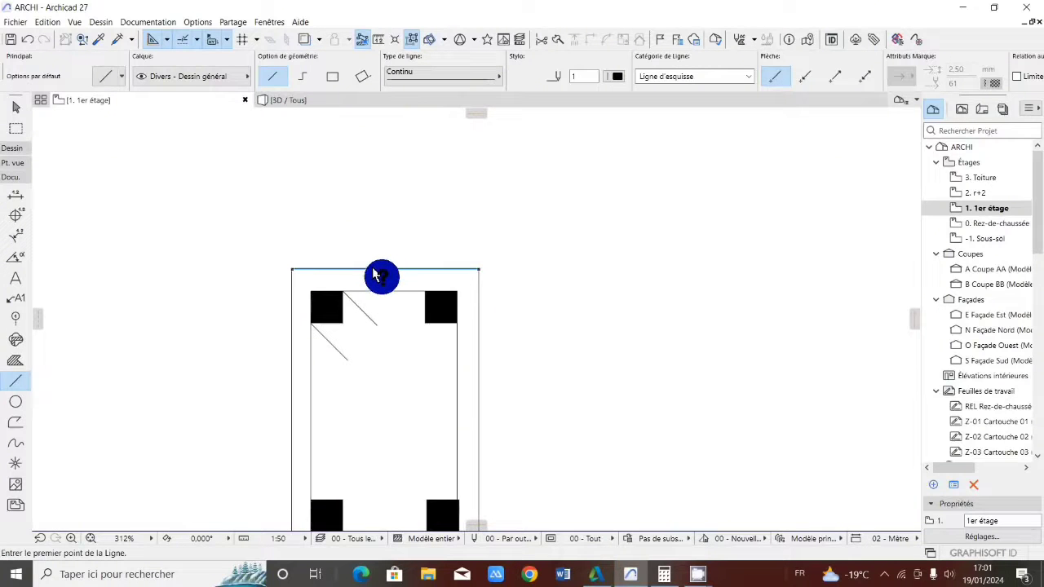
scroll(375, 272, "down", 6)
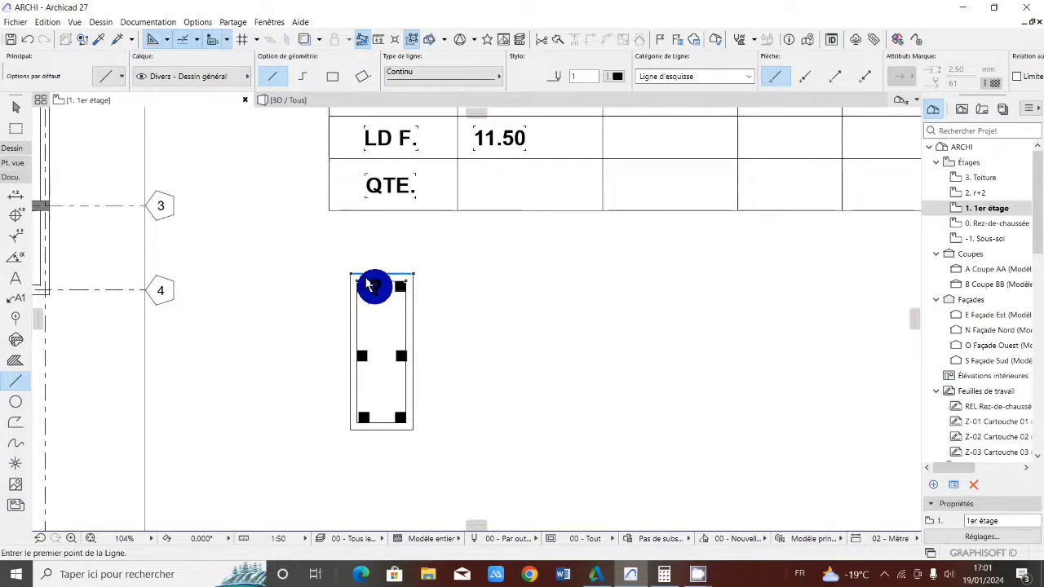
scroll(367, 284, "up", 7)
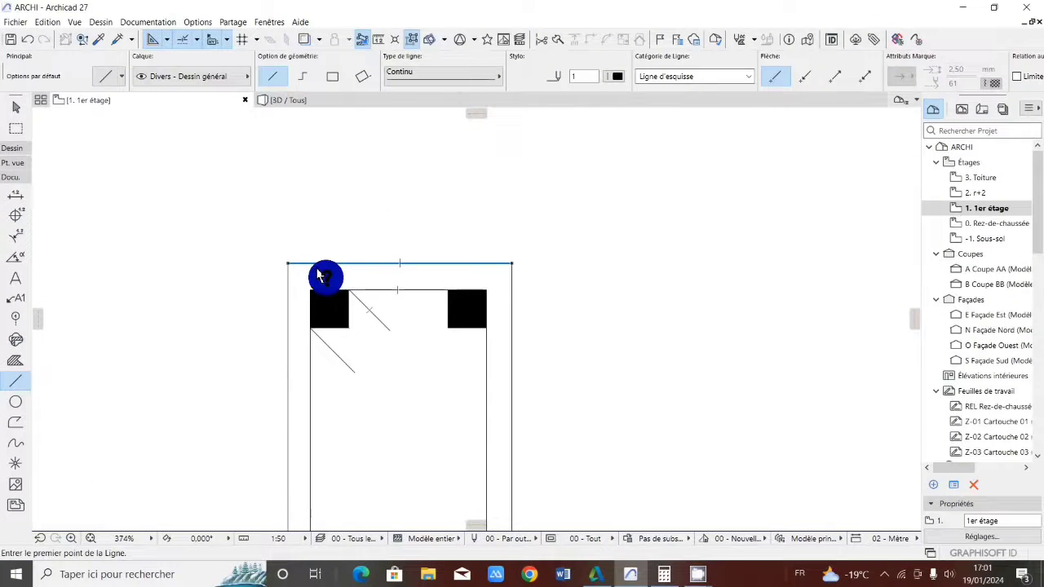
scroll(322, 276, "down", 6)
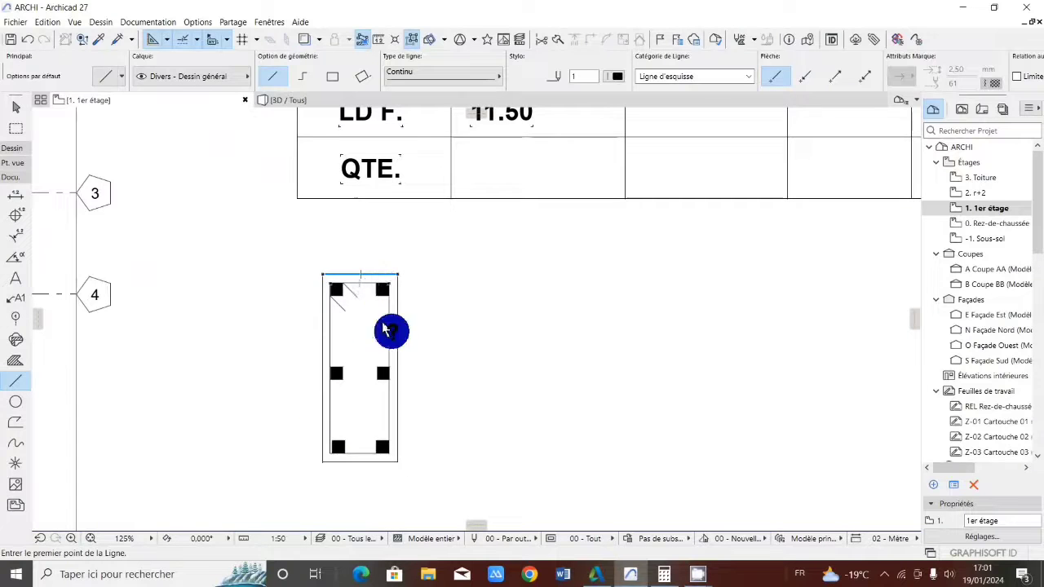
scroll(320, 281, "up", 3)
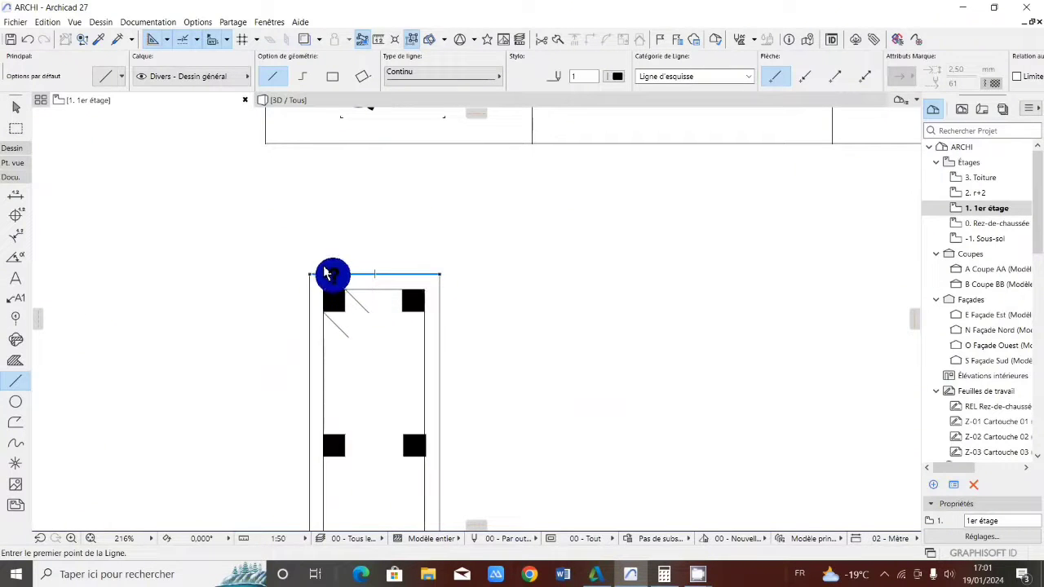
scroll(359, 270, "down", 4)
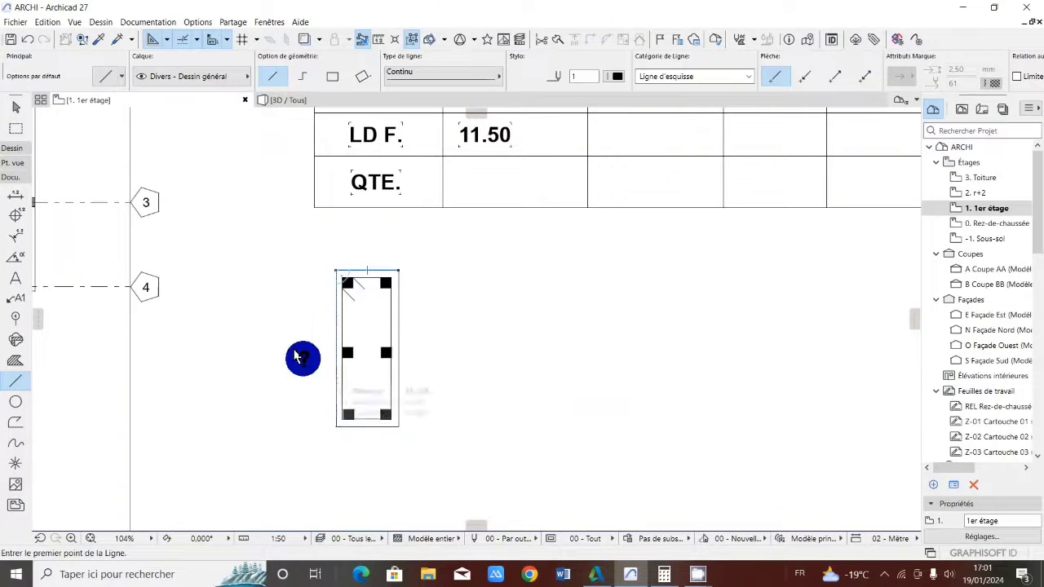
Place the text 0.3 beside the left long side of the column section as its length label.
scroll(334, 310, "up", 2)
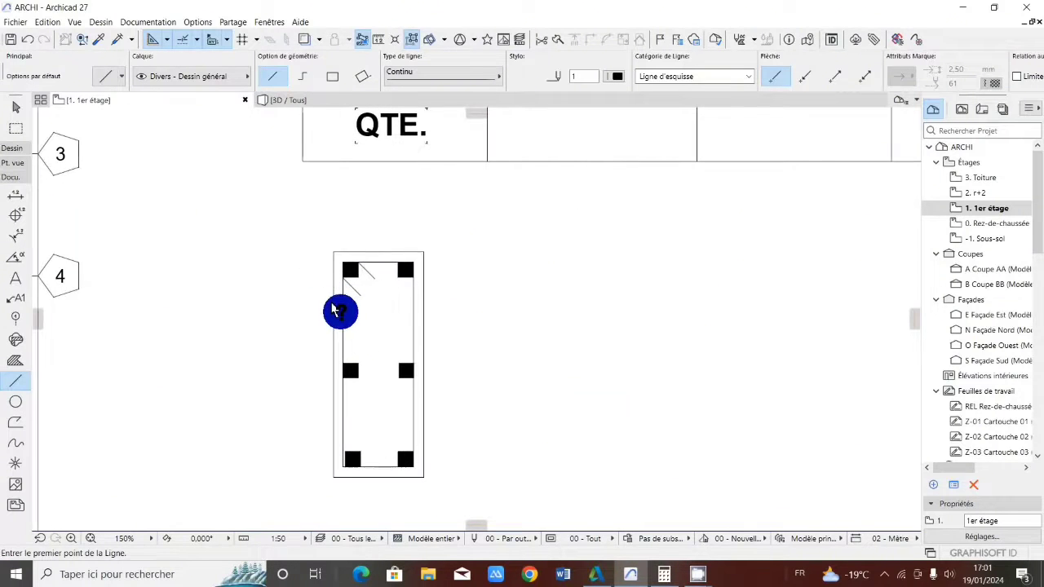
left_click(15, 277)
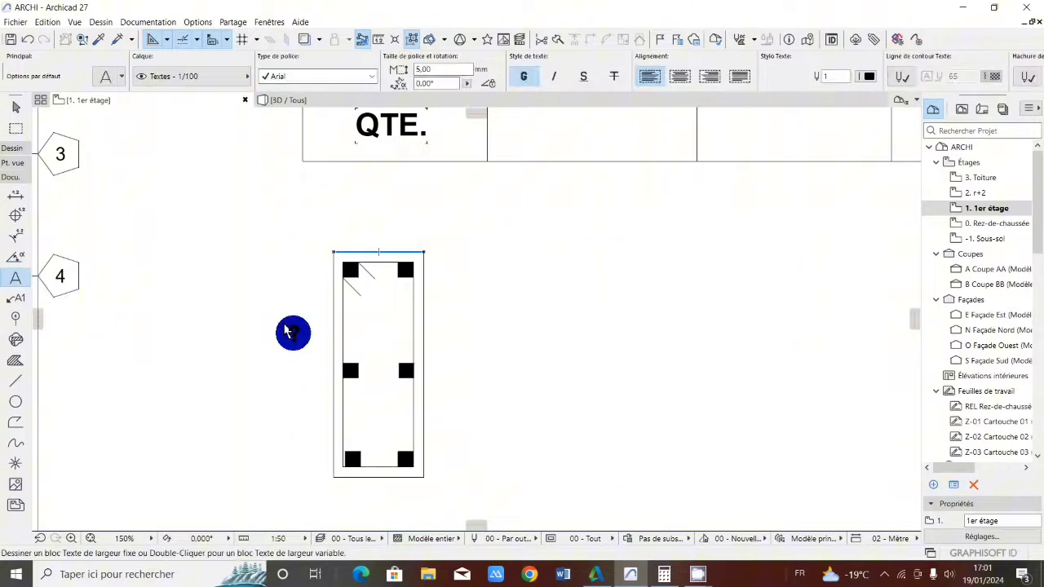
left_click(291, 330)
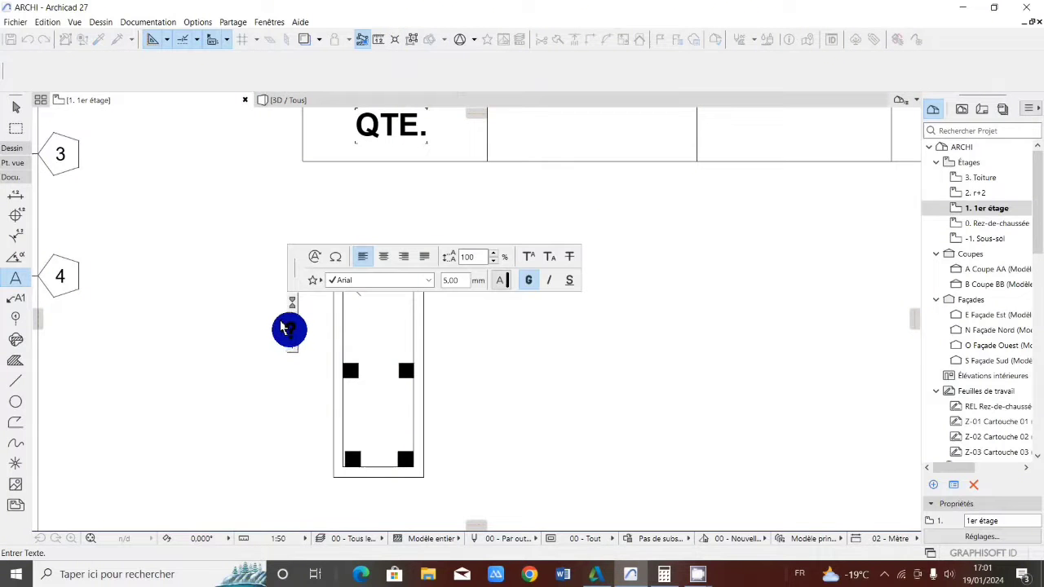
type("2")
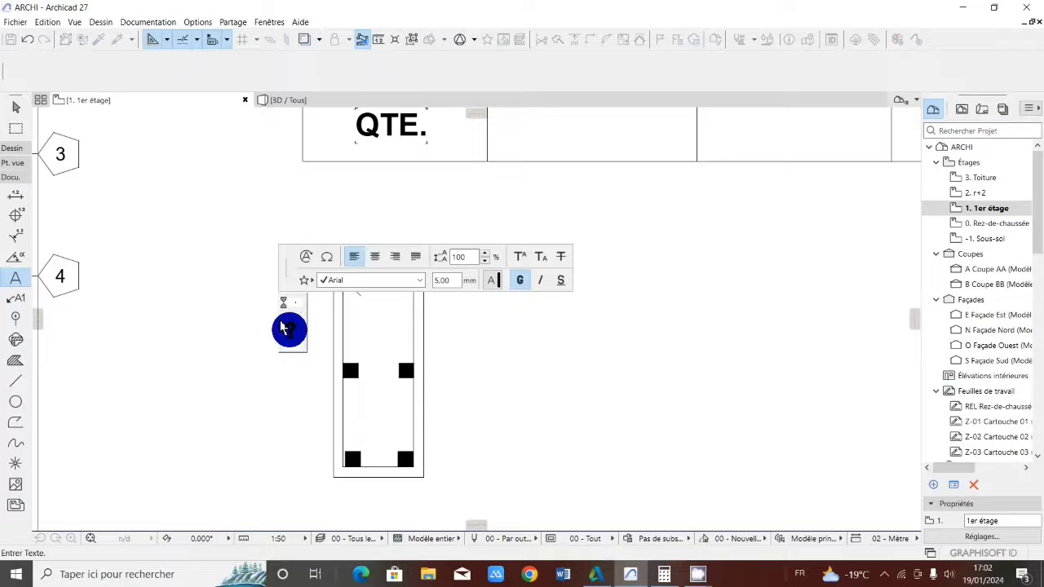
key("BackSpace")
type("0.3")
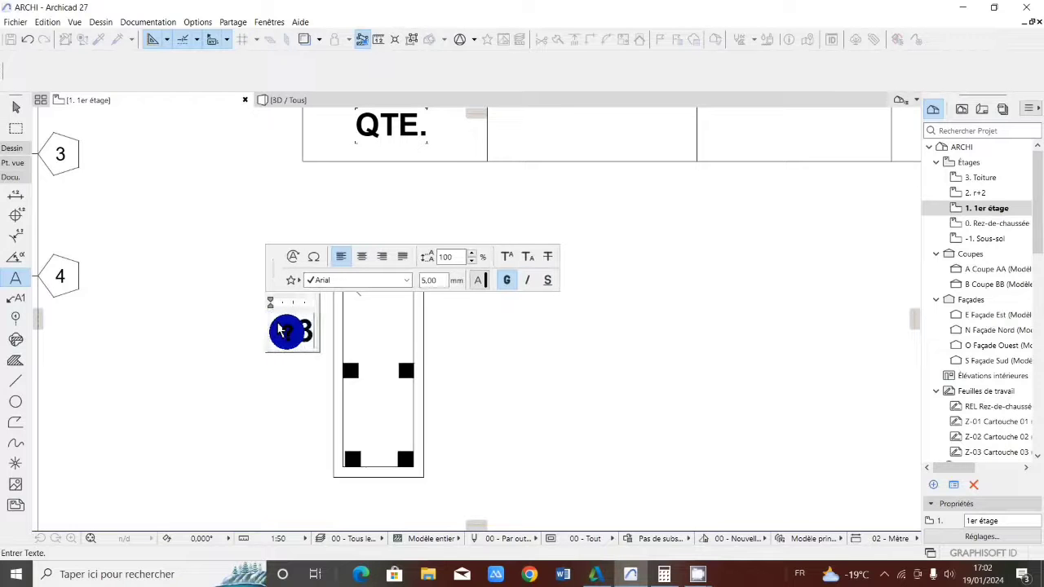
left_click(223, 286)
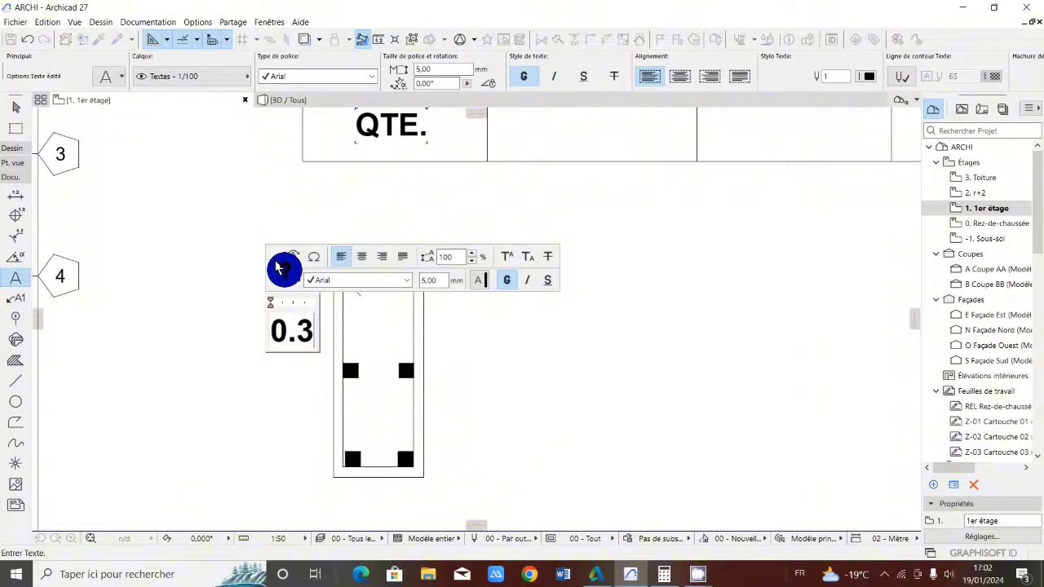
Place the text 0.15 above the column section's upper short side as its width label.
double_click(366, 215)
type("0.15")
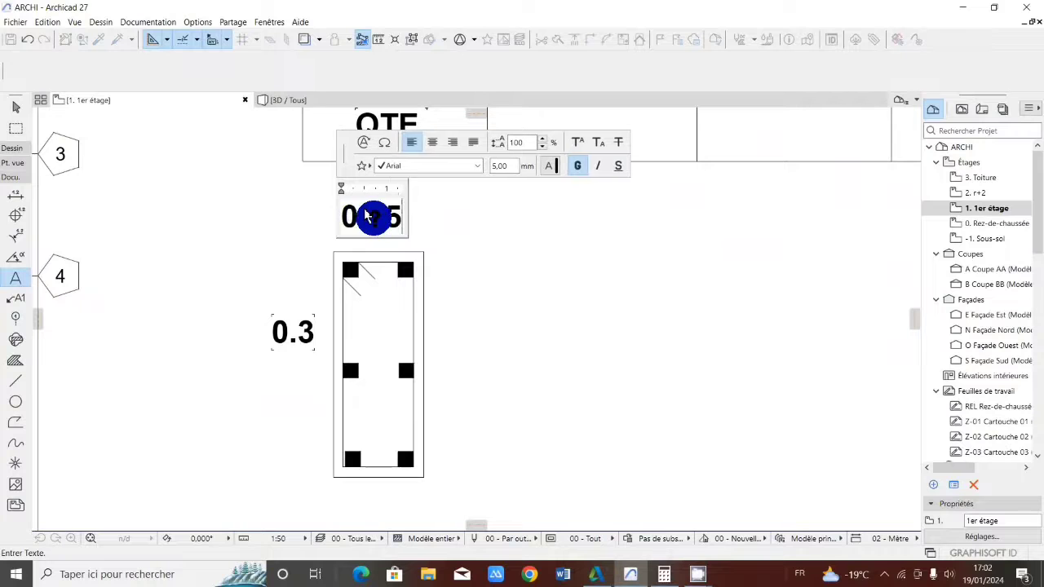
left_click(250, 268)
scroll(253, 269, "down", 3)
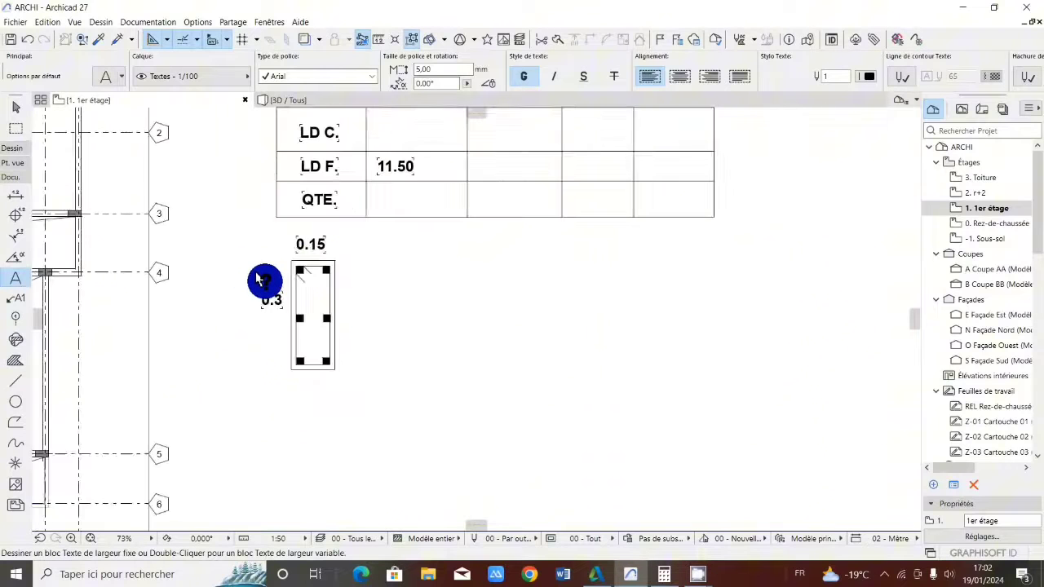
Switch to Calculator and compute 0.02 × 2 for the column section's two opposite edge gaps.
scroll(281, 255, "up", 3)
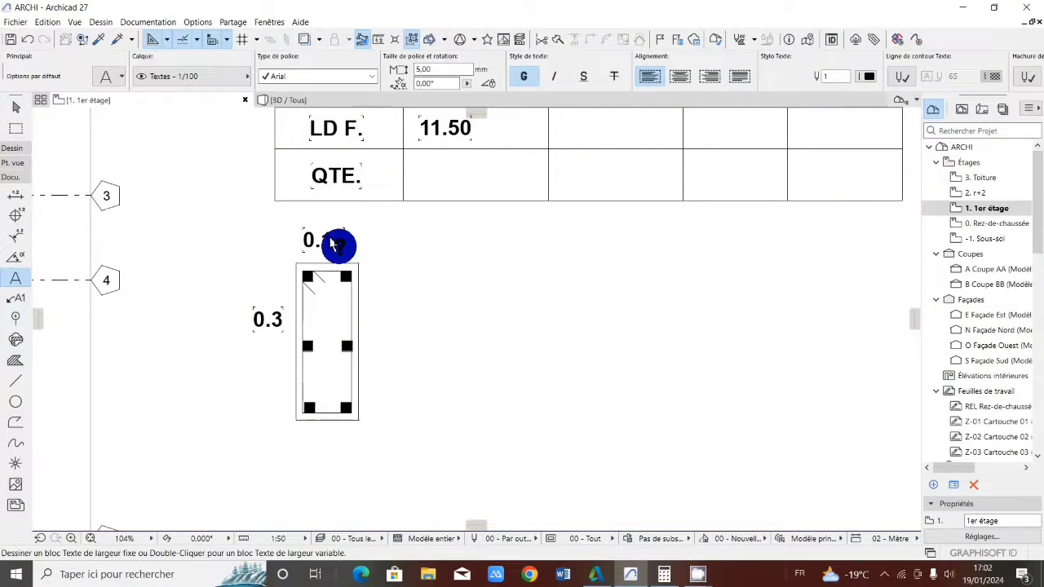
scroll(354, 342, "down", 1)
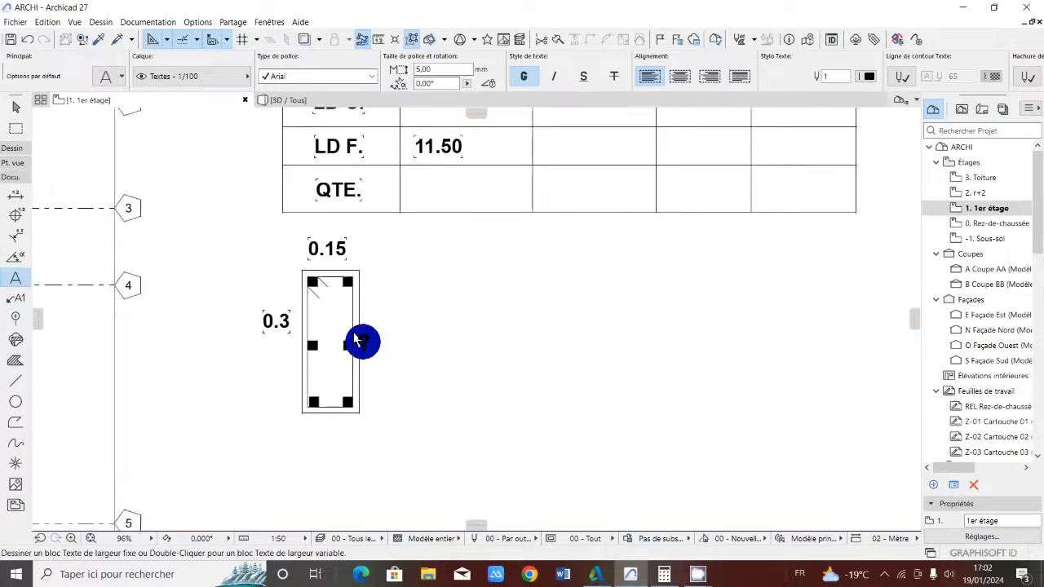
scroll(315, 310, "up", 3)
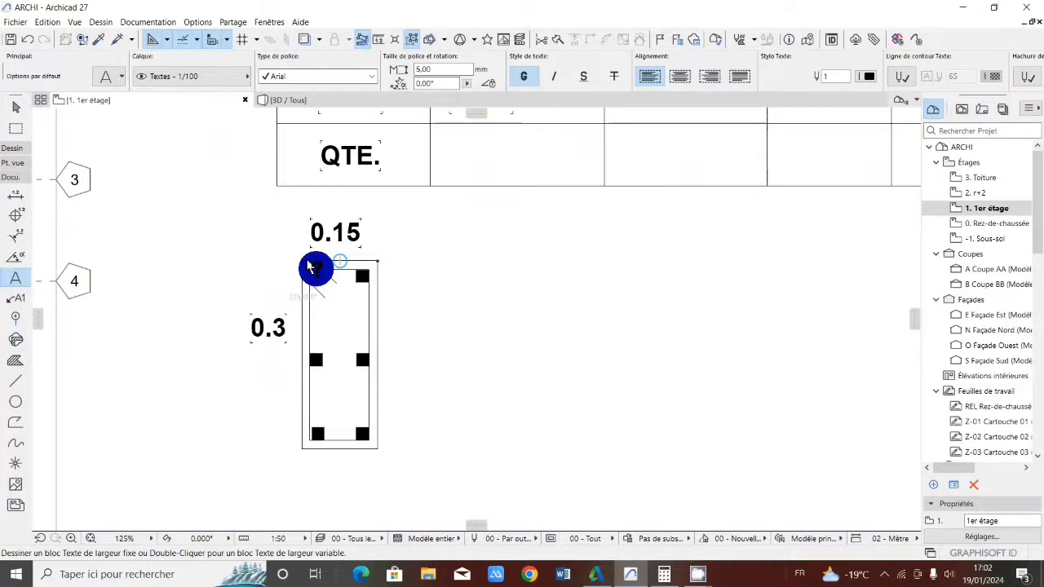
scroll(317, 261, "down", 1)
mouse_move(663, 571)
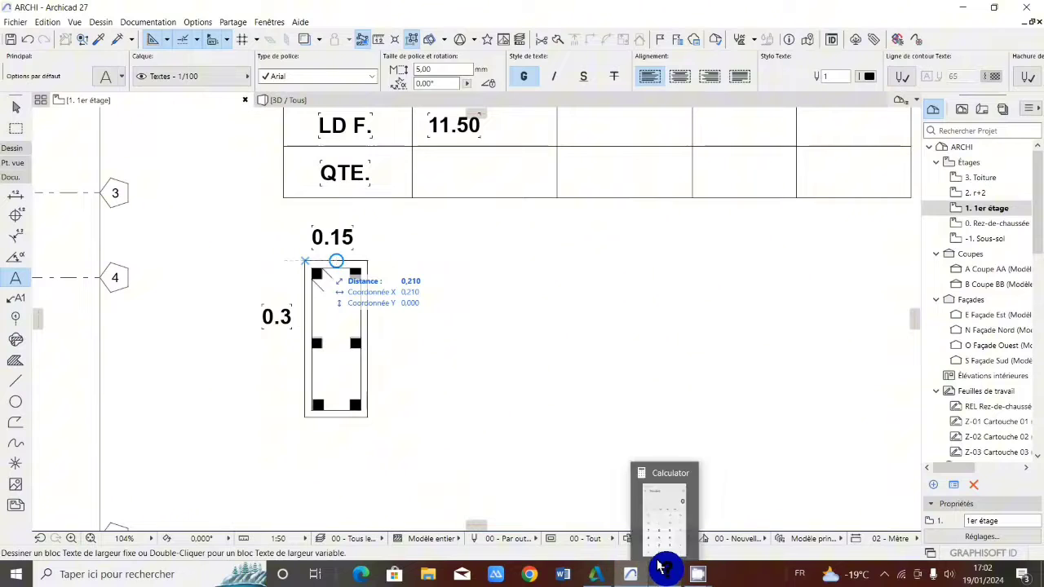
left_click(659, 530)
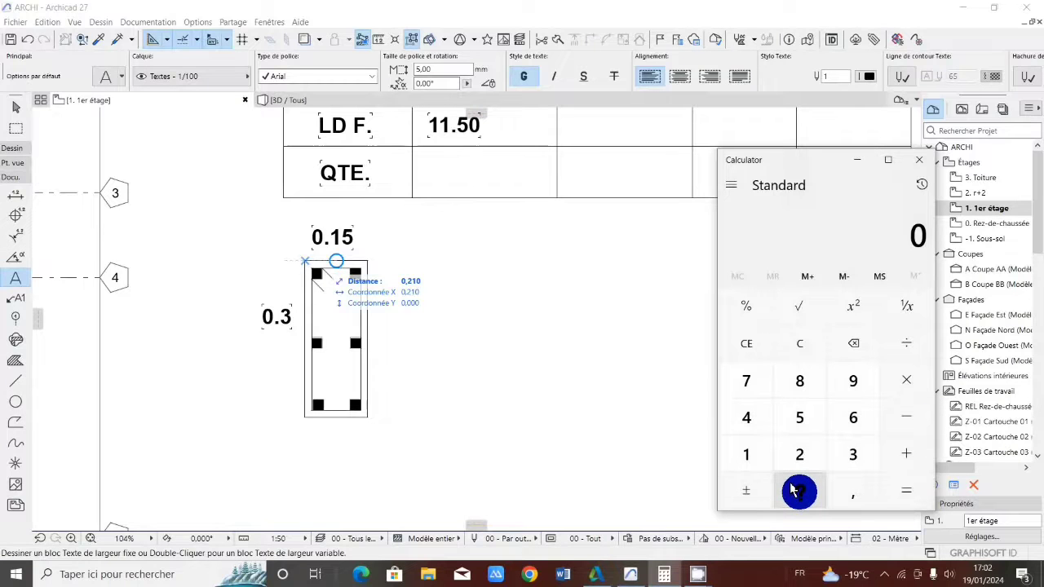
left_click(851, 493)
left_click(801, 491)
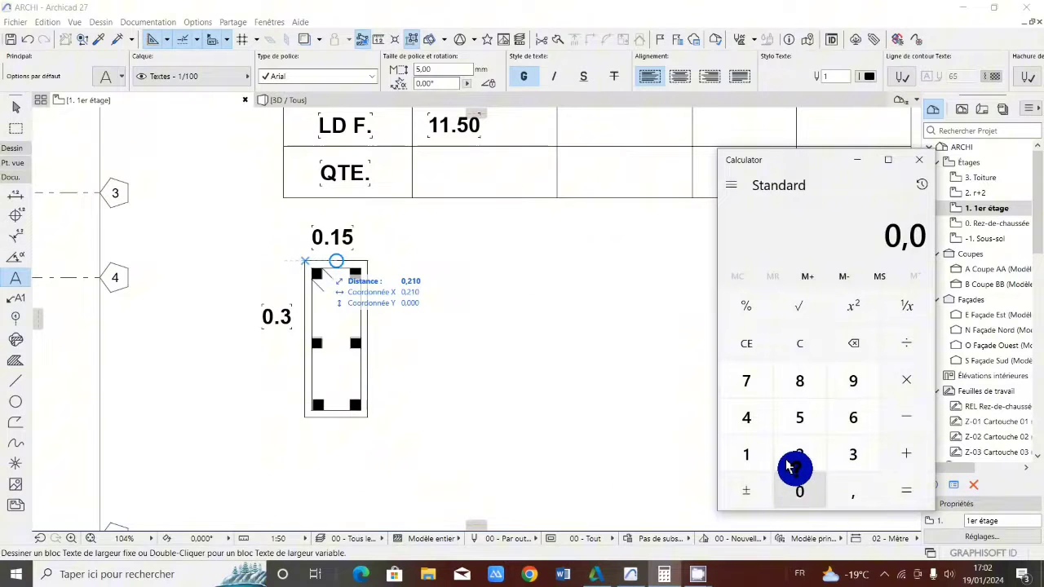
left_click(796, 457)
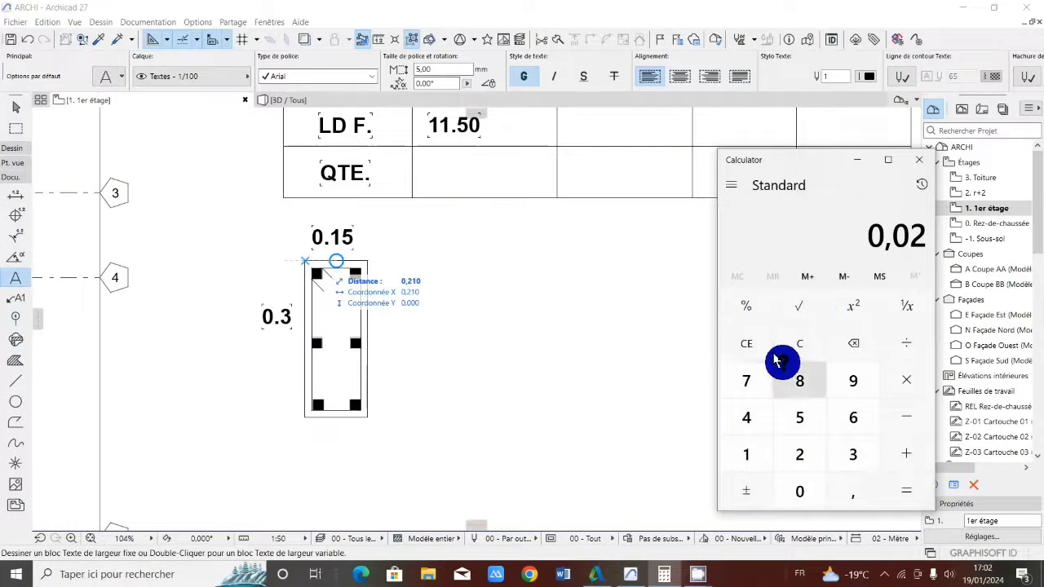
left_click(895, 367)
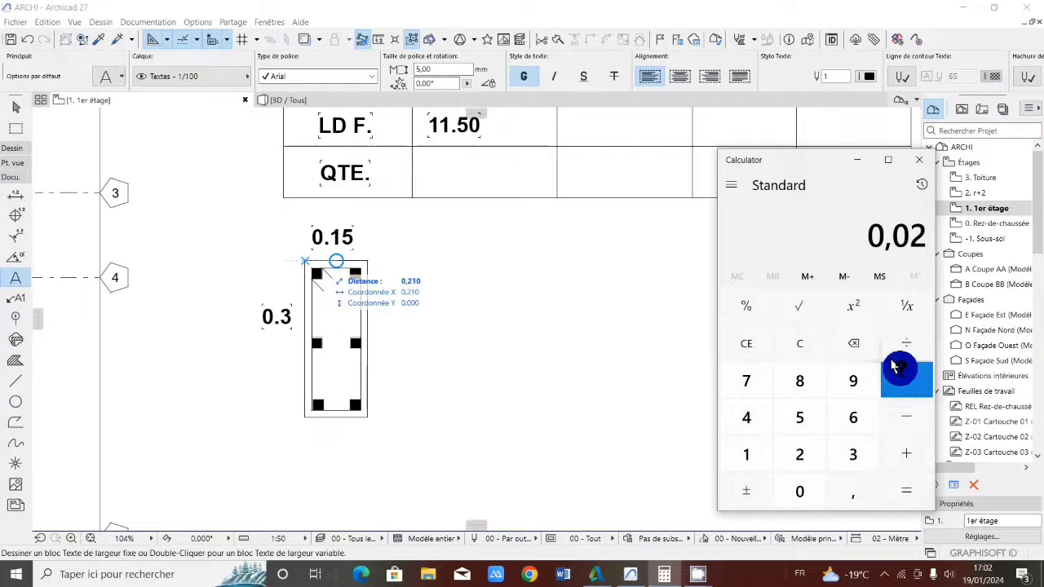
left_click(796, 453)
left_click(893, 490)
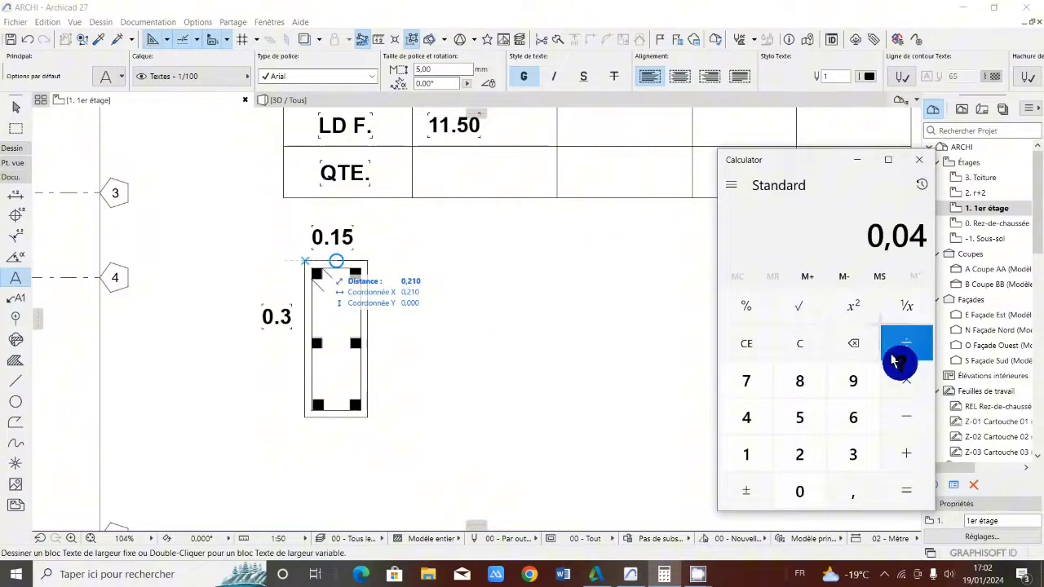
Subtract the column's 0.3 side from the current result, then multiply the difference by 2.
left_click(899, 414)
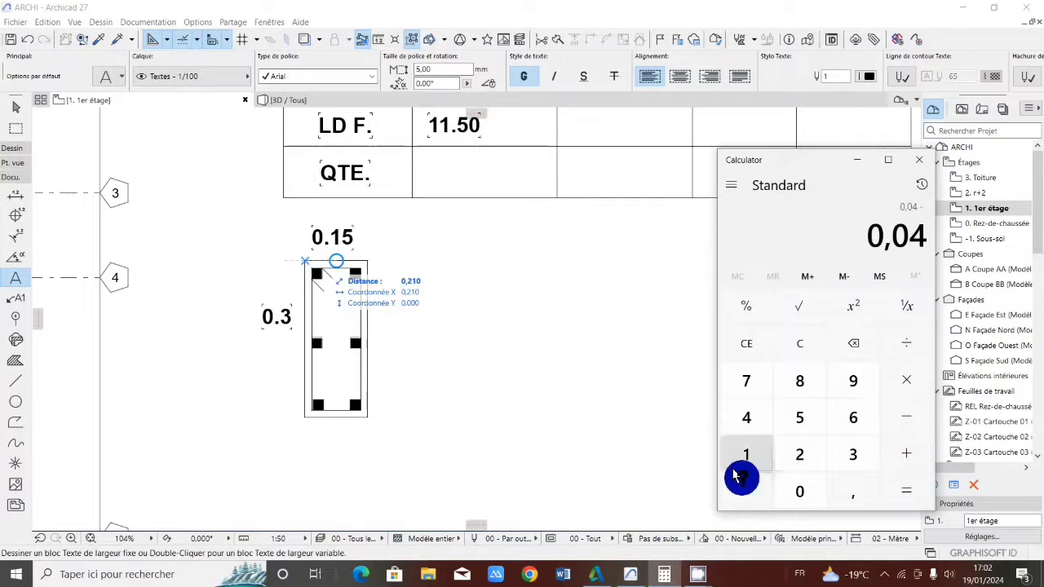
left_click(798, 493)
left_click(850, 494)
left_click(854, 454)
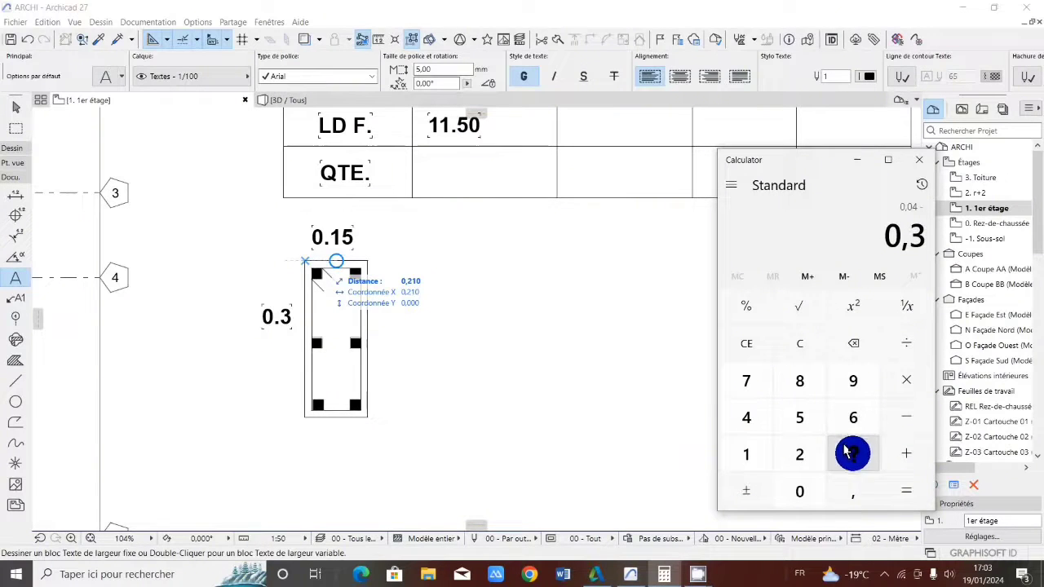
left_click(901, 488)
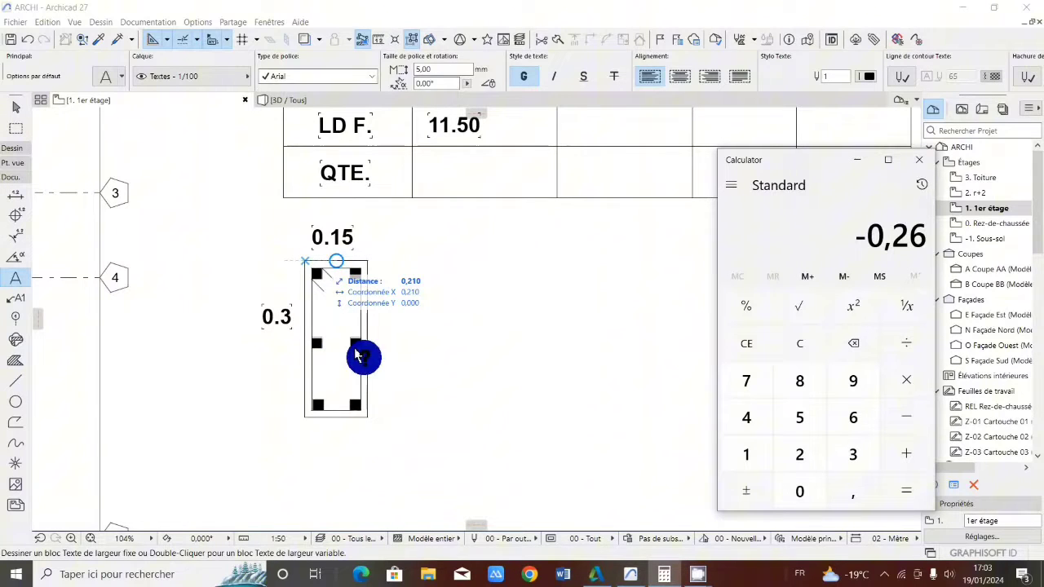
left_click(904, 379)
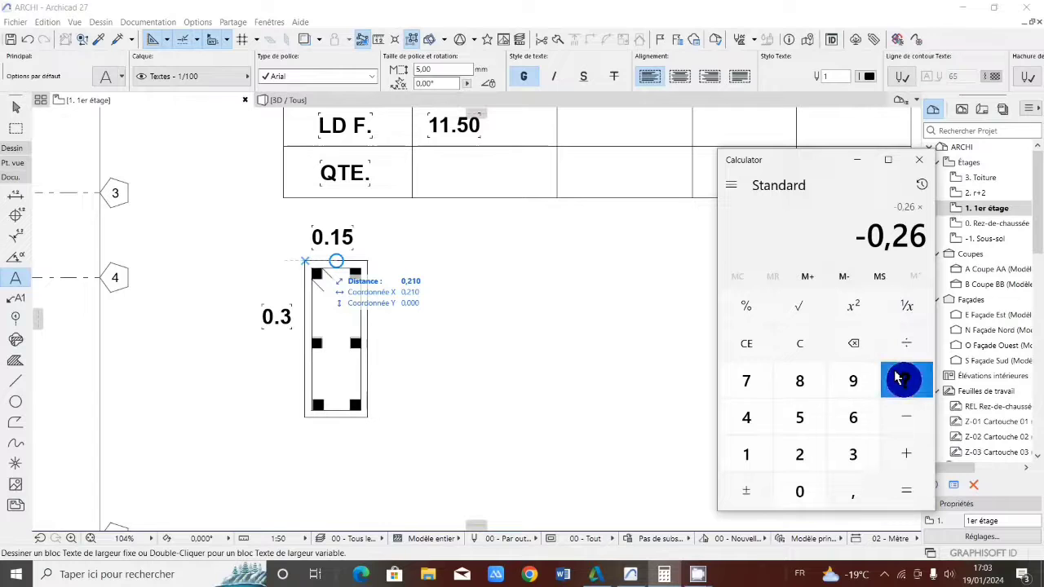
left_click(799, 454)
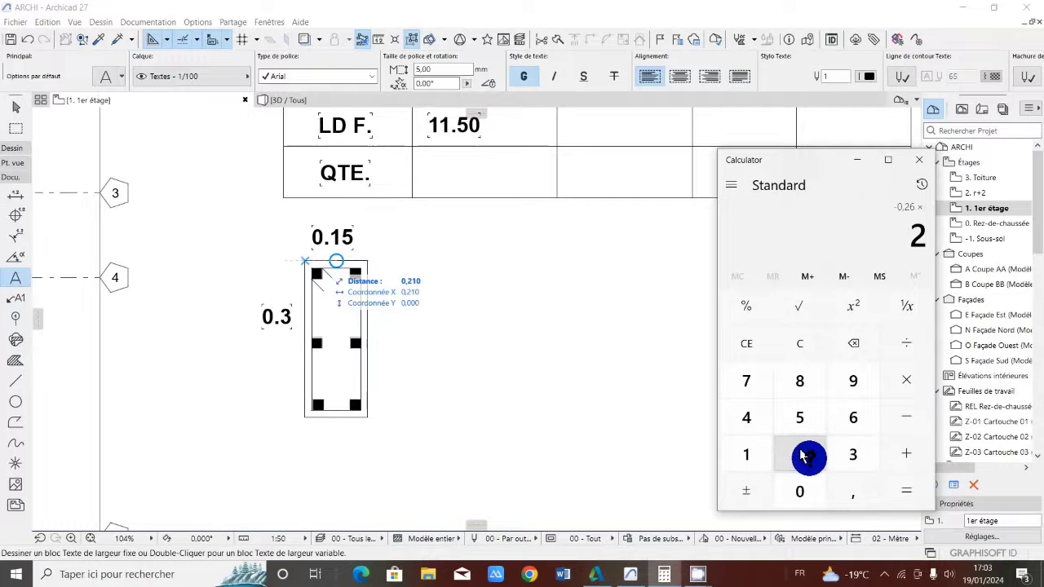
left_click(906, 490)
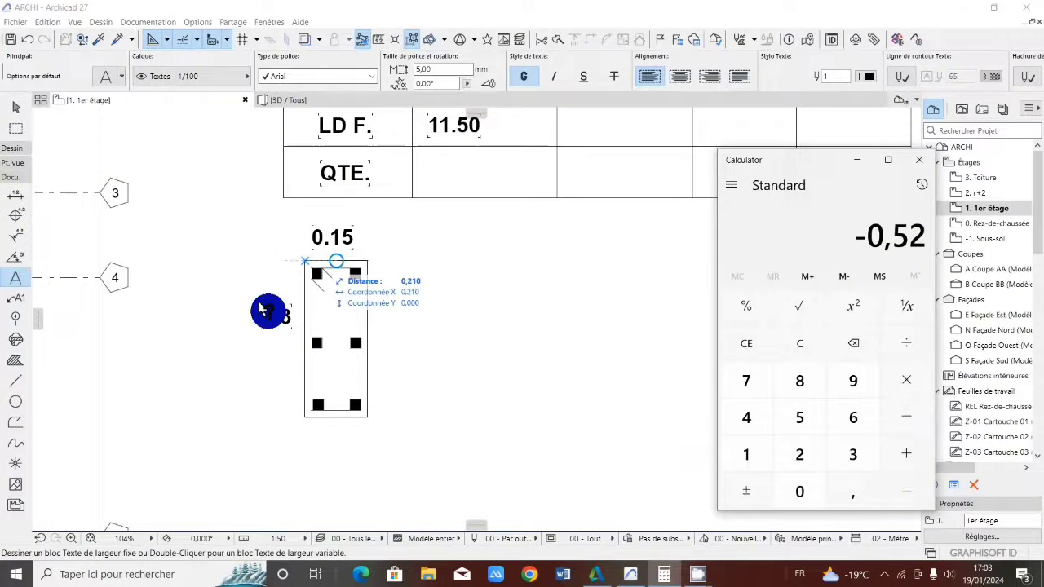
Switch back to Archicad and place the text 0.52 inside the upper half of the column section.
left_click(342, 312)
double_click(343, 312)
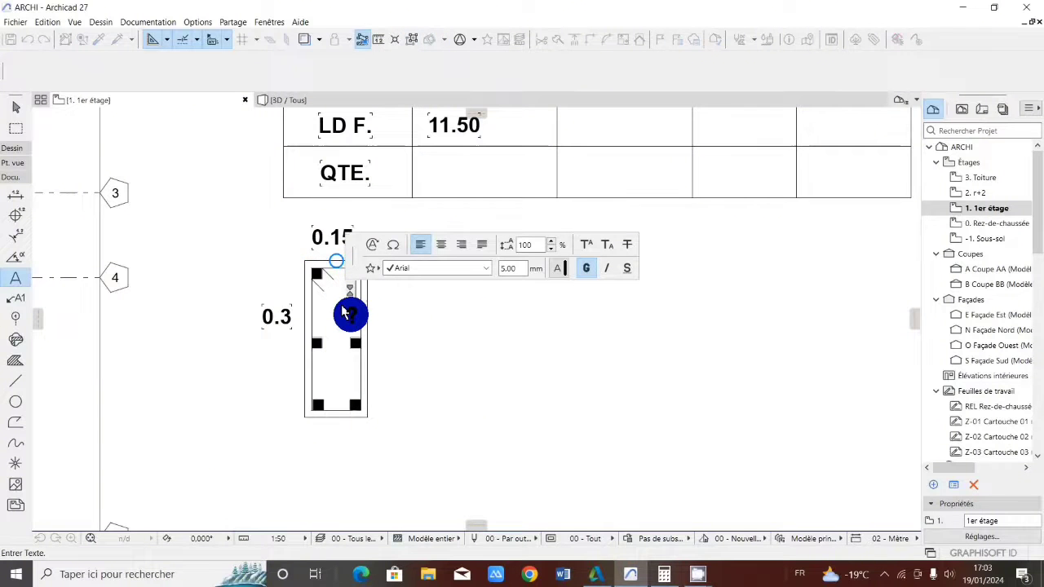
type("0.5")
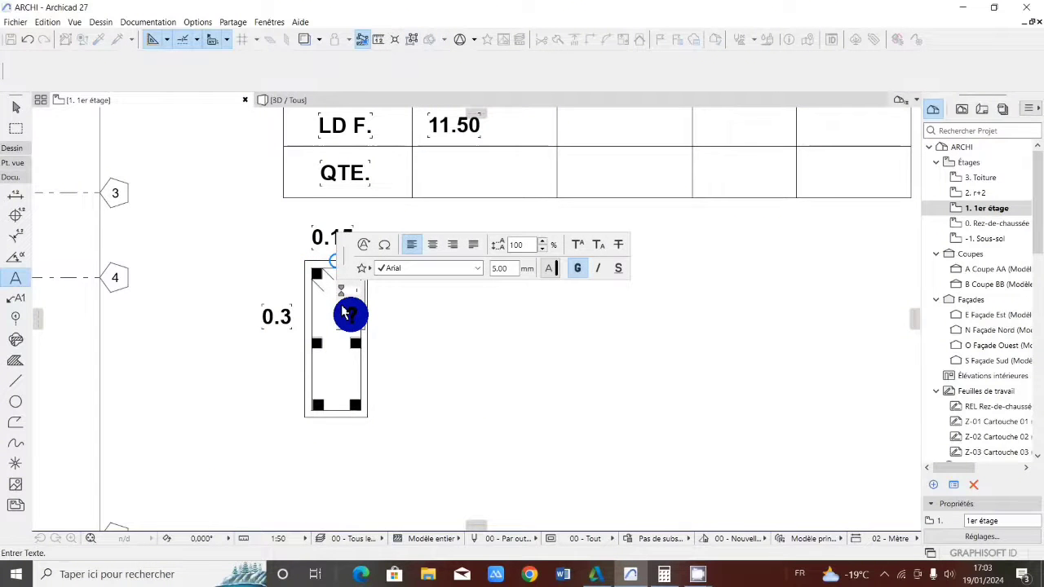
type("2")
left_click(406, 303)
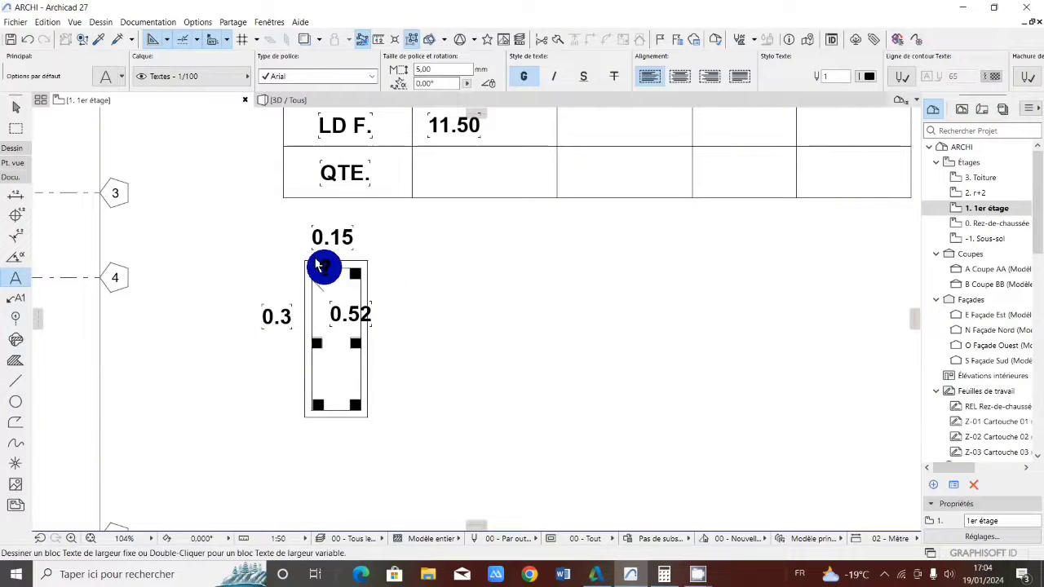
Switch to Calculator and clear the previous result.
left_click(653, 573)
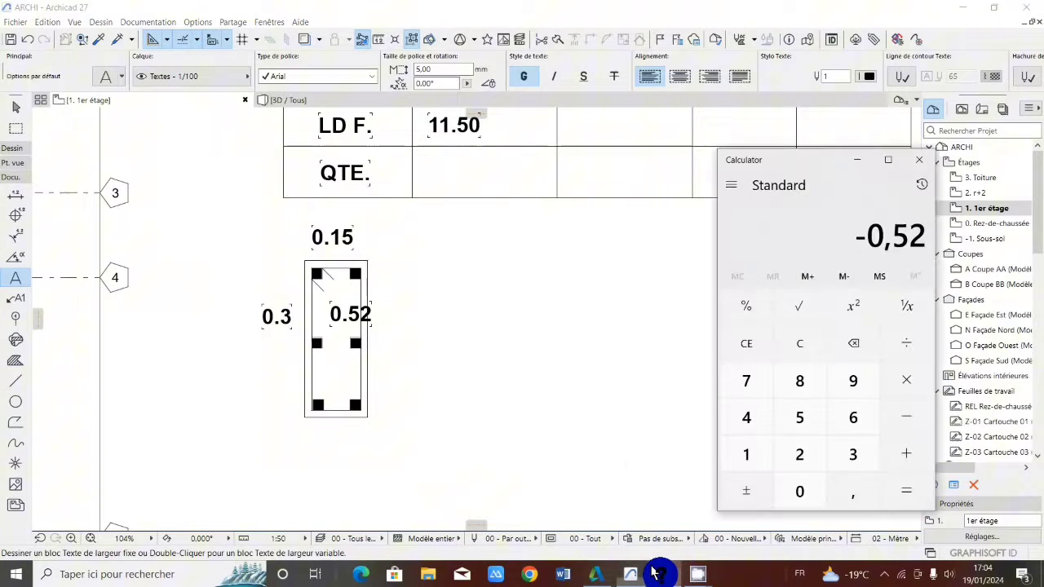
left_click(799, 341)
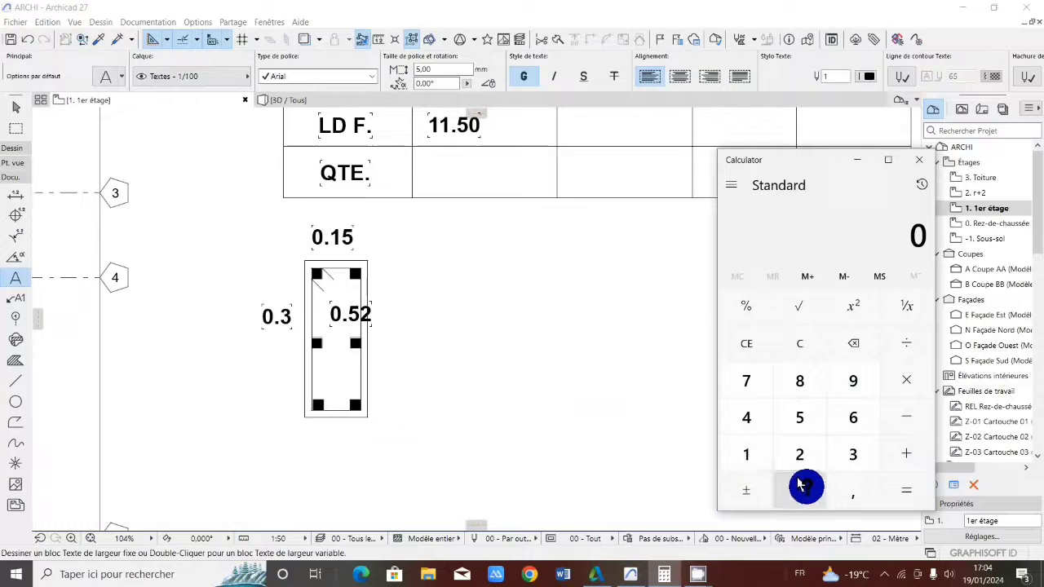
left_click(853, 491)
left_click(744, 451)
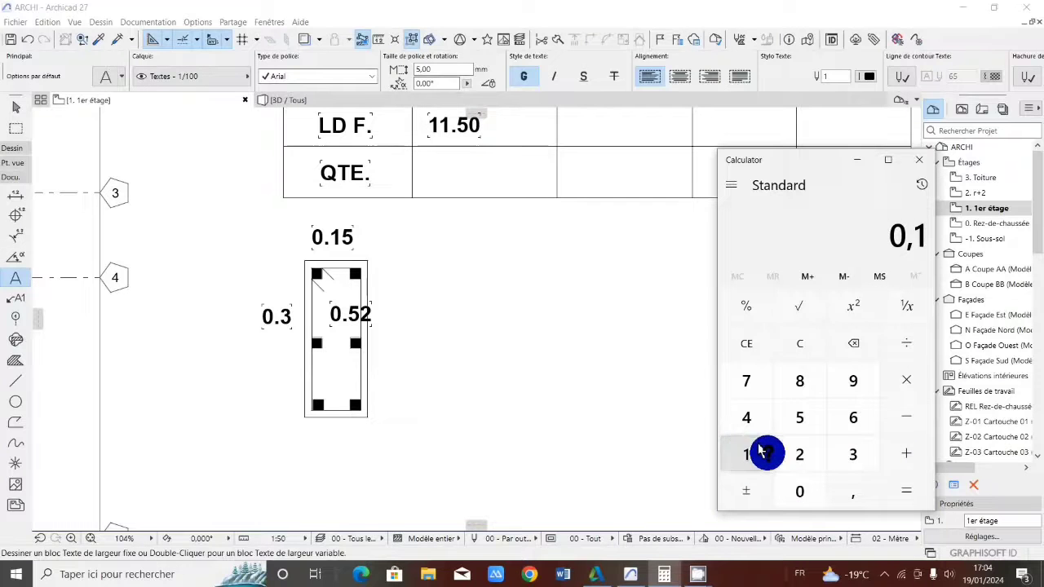
left_click(803, 418)
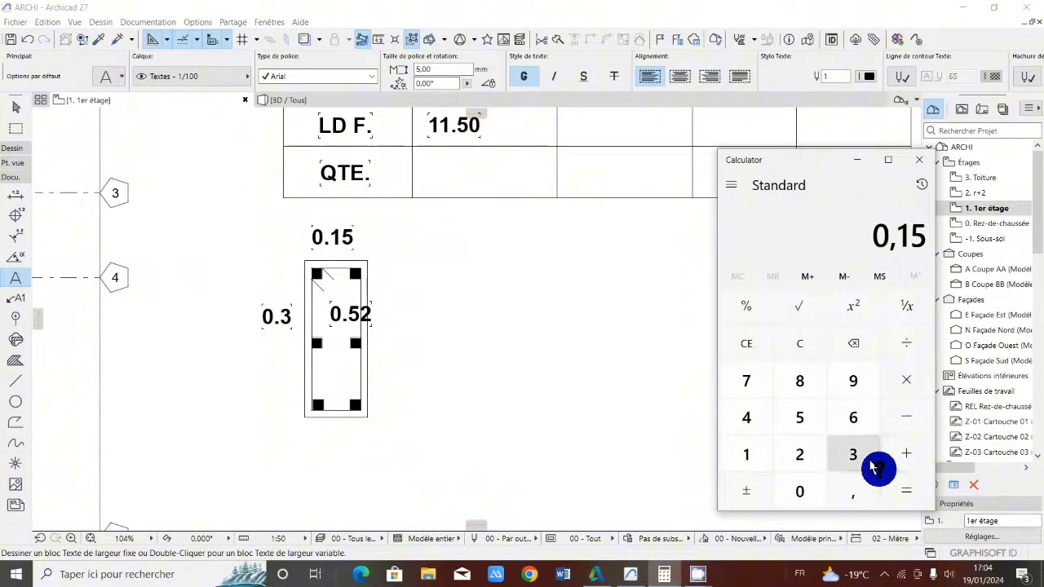
left_click(906, 414)
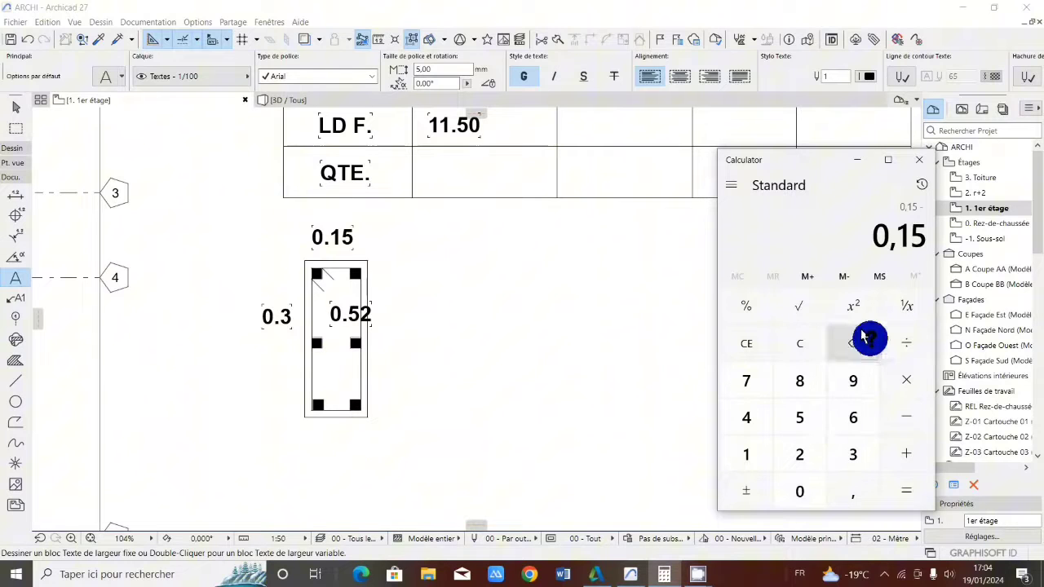
left_click(800, 488)
left_click(853, 488)
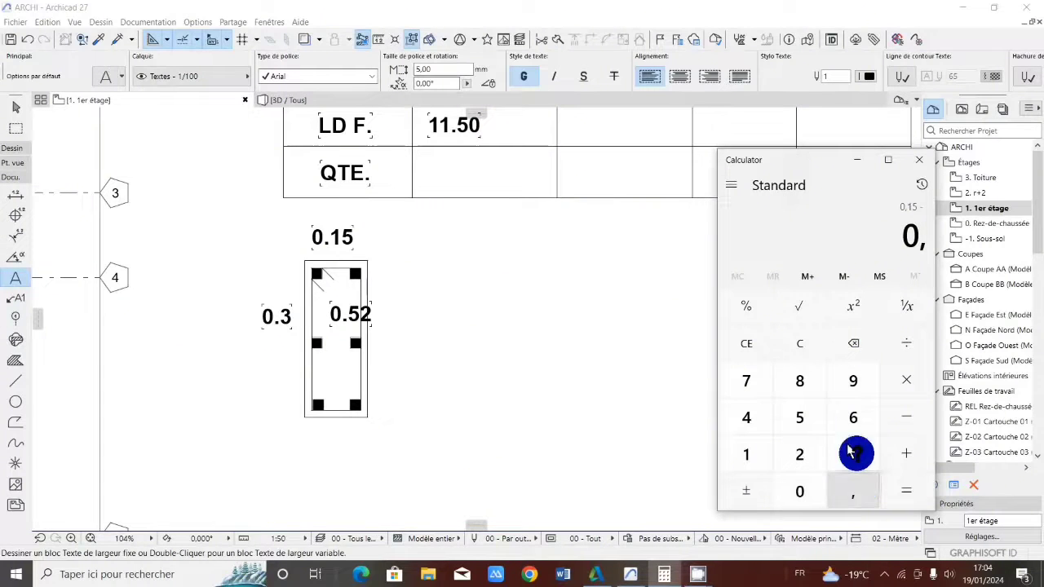
left_click(804, 347)
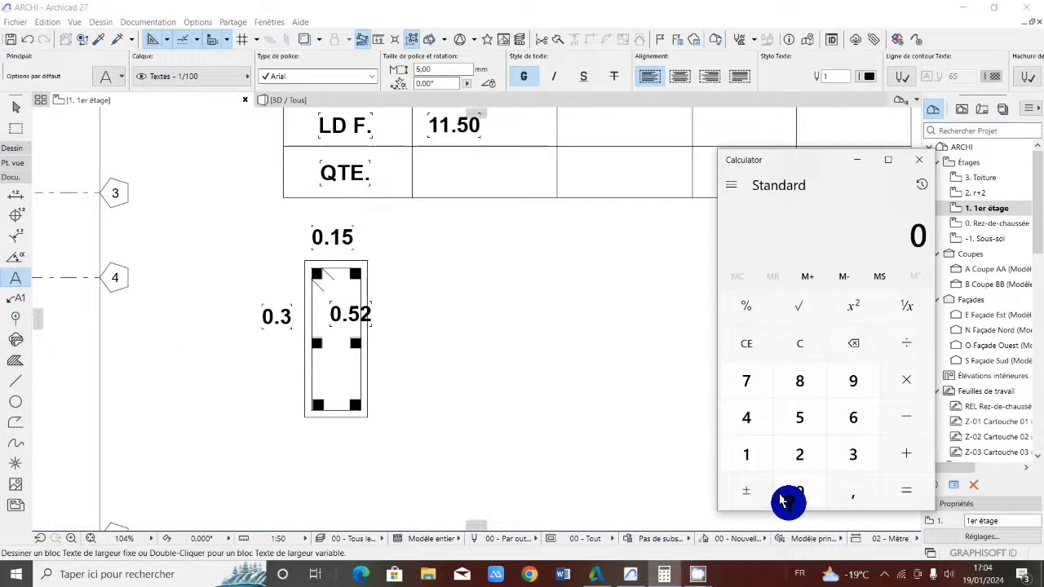
Compute 0.02 × 2 again for the gaps along the column's width.
left_click(840, 493)
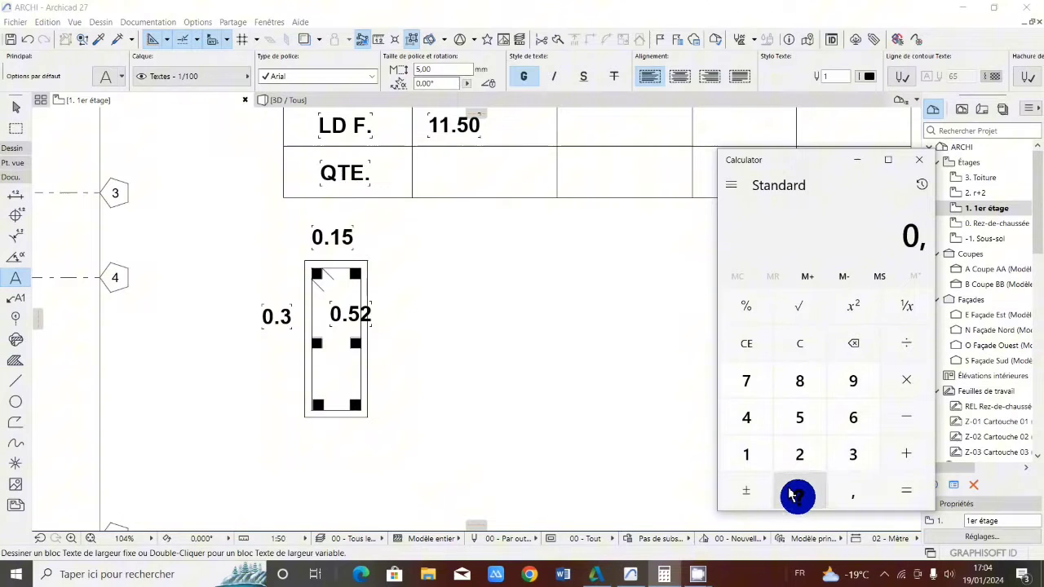
left_click(798, 493)
left_click(800, 456)
left_click(897, 380)
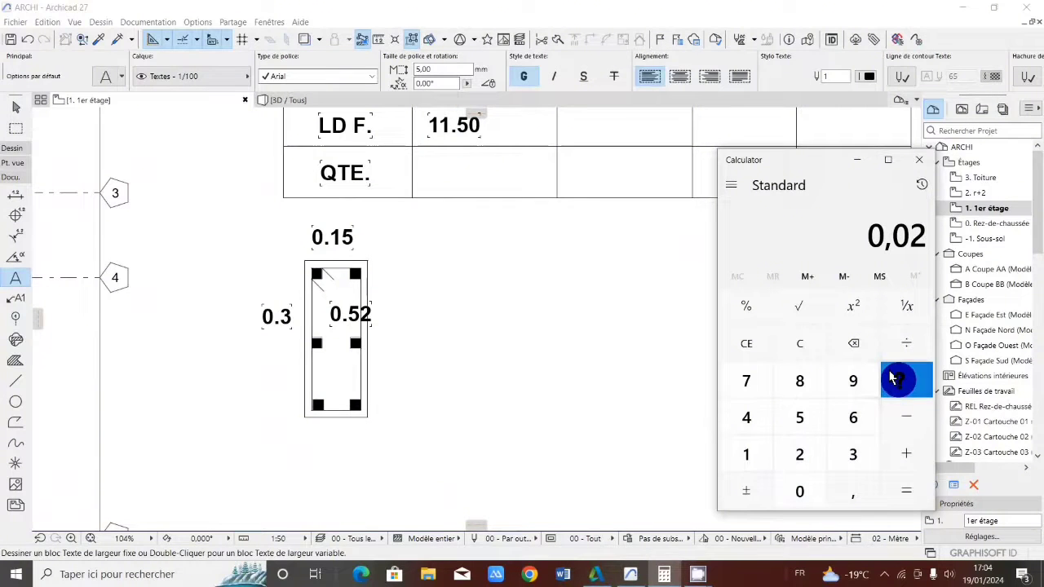
left_click(800, 451)
left_click(898, 479)
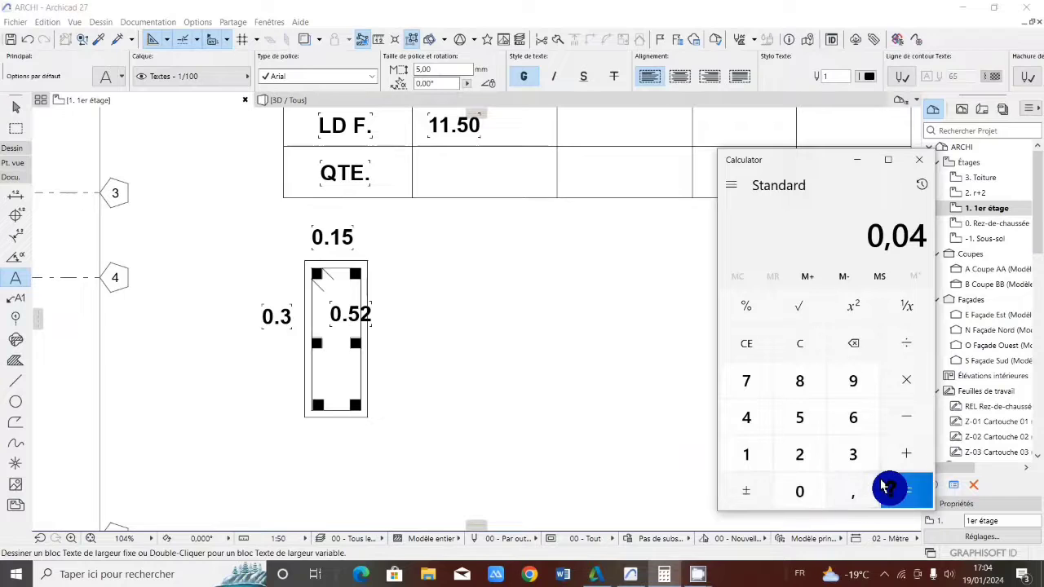
Subtract the column's 0.15 width from the current result, then multiply the difference by 2.
left_click(904, 418)
left_click(798, 490)
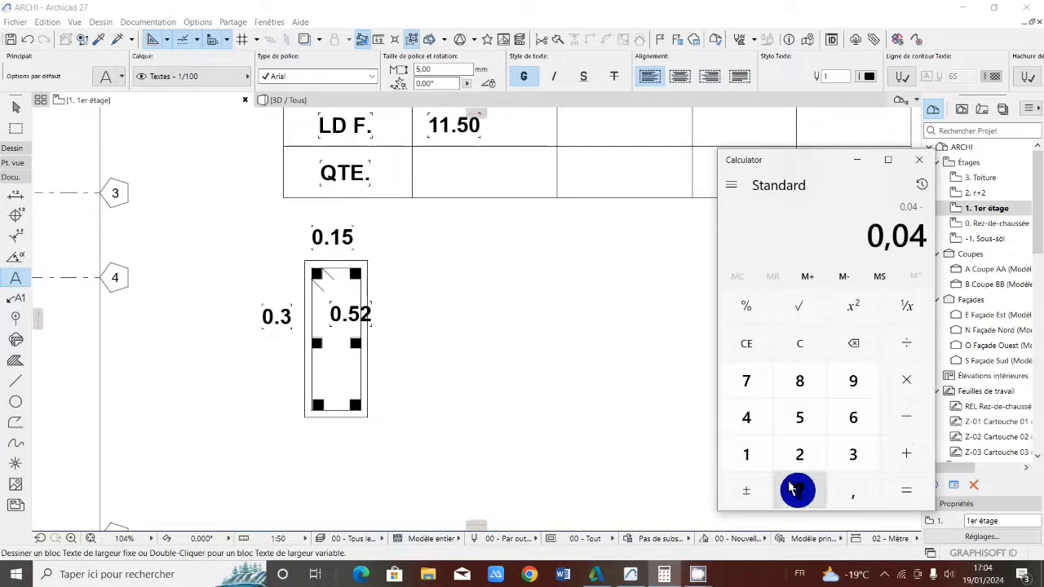
left_click(853, 491)
left_click(745, 454)
left_click(800, 418)
left_click(895, 499)
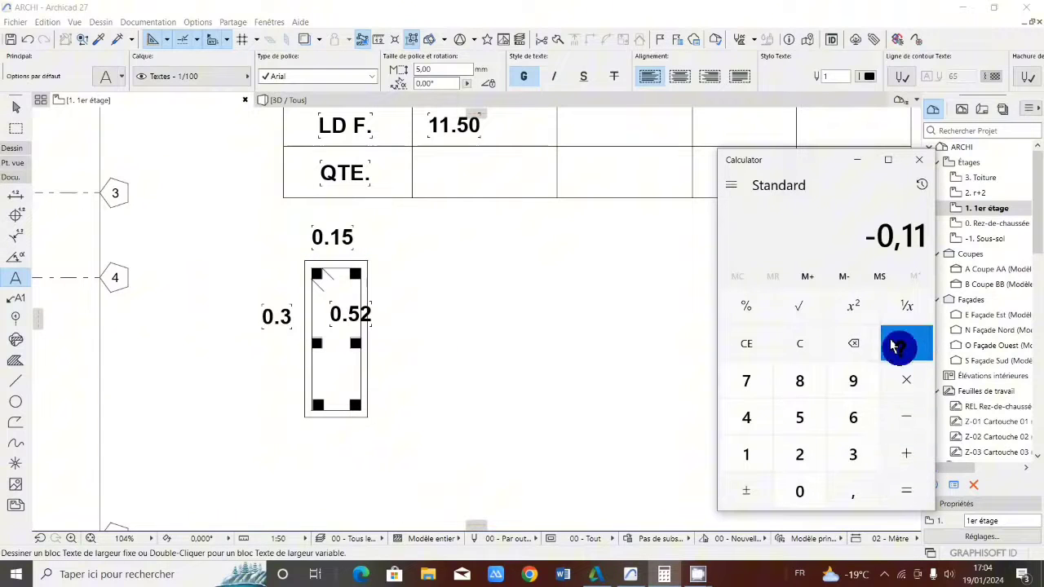
left_click(897, 376)
left_click(800, 455)
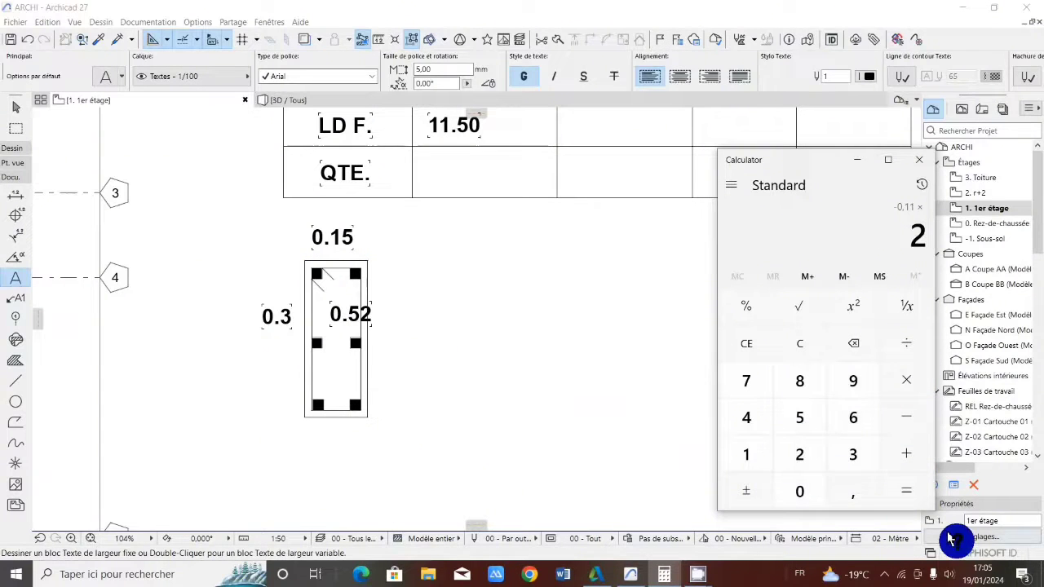
left_click(899, 483)
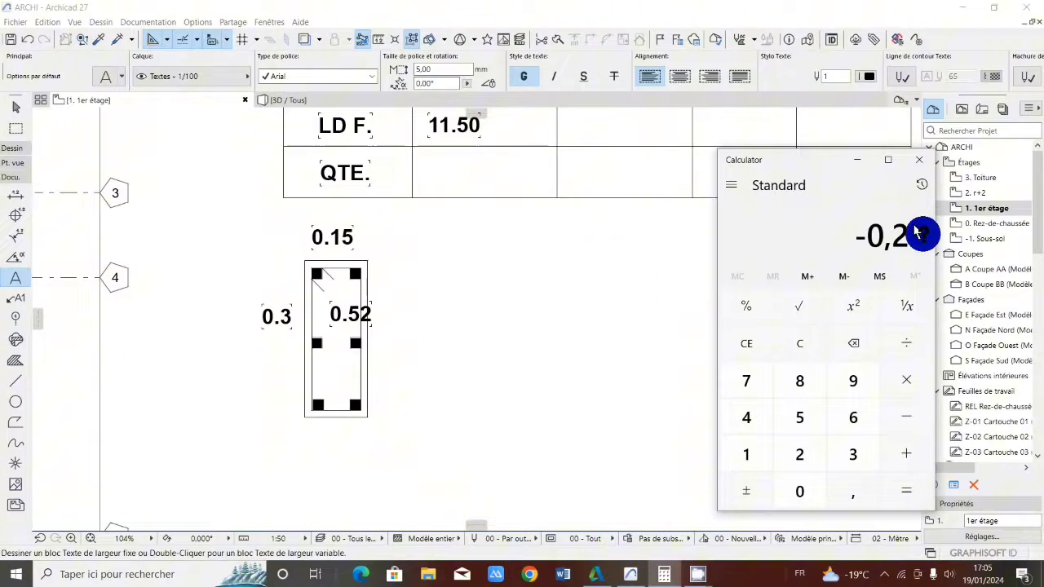
left_click_drag(917, 233, 854, 243)
Clear the previous result and add 0.52 and 0.22 in the calculator.
left_click(795, 344)
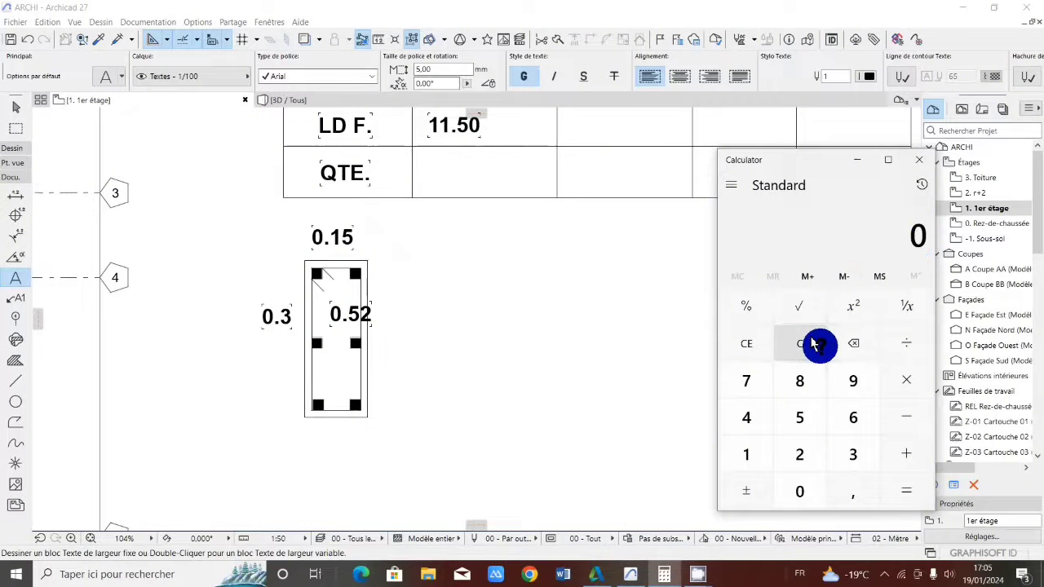
left_click(852, 493)
left_click(796, 420)
left_click(800, 450)
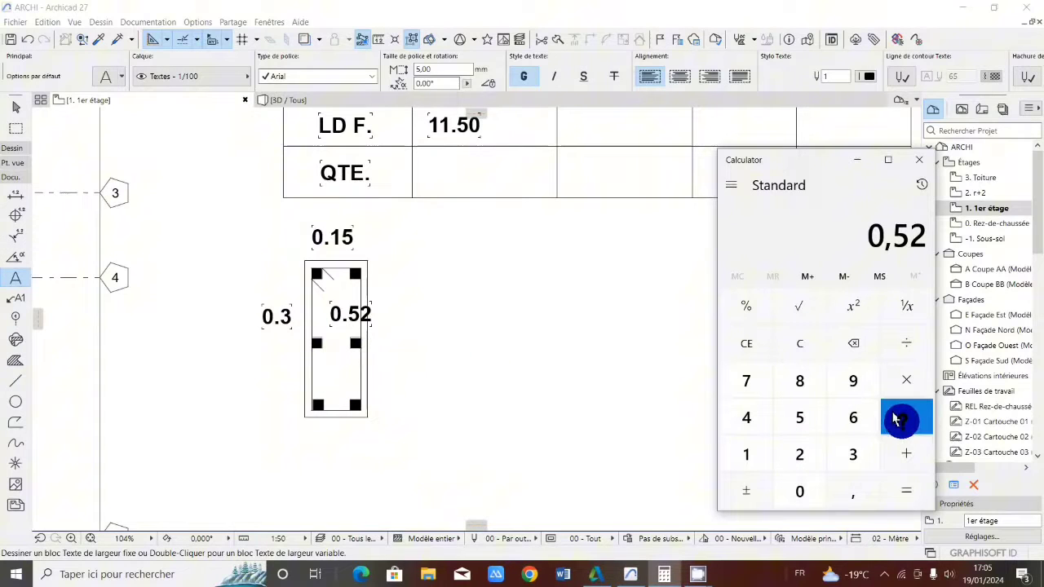
left_click(904, 451)
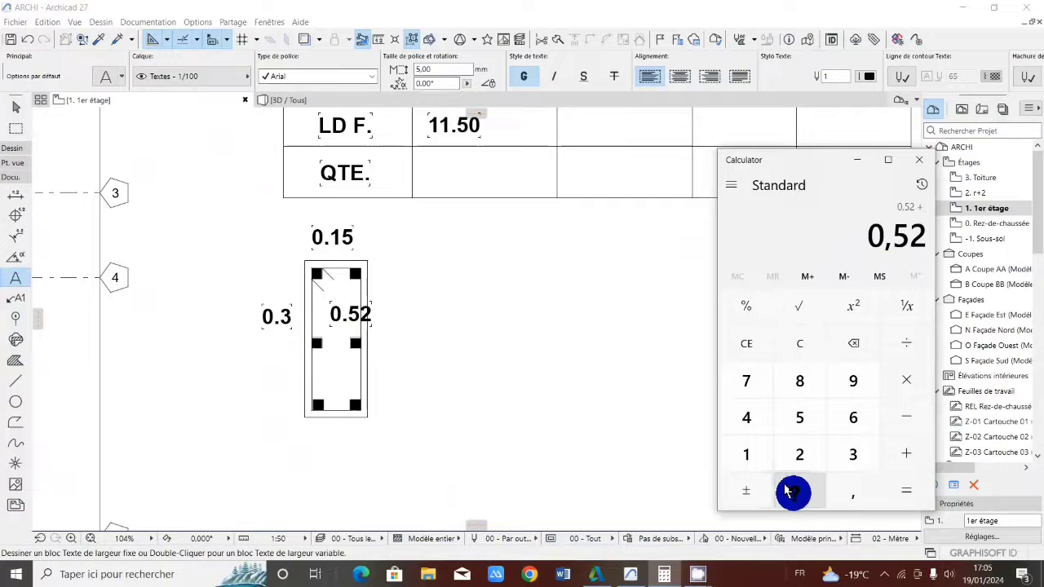
left_click(790, 491)
left_click(853, 490)
left_click(798, 451)
left_click(798, 451)
left_click(906, 489)
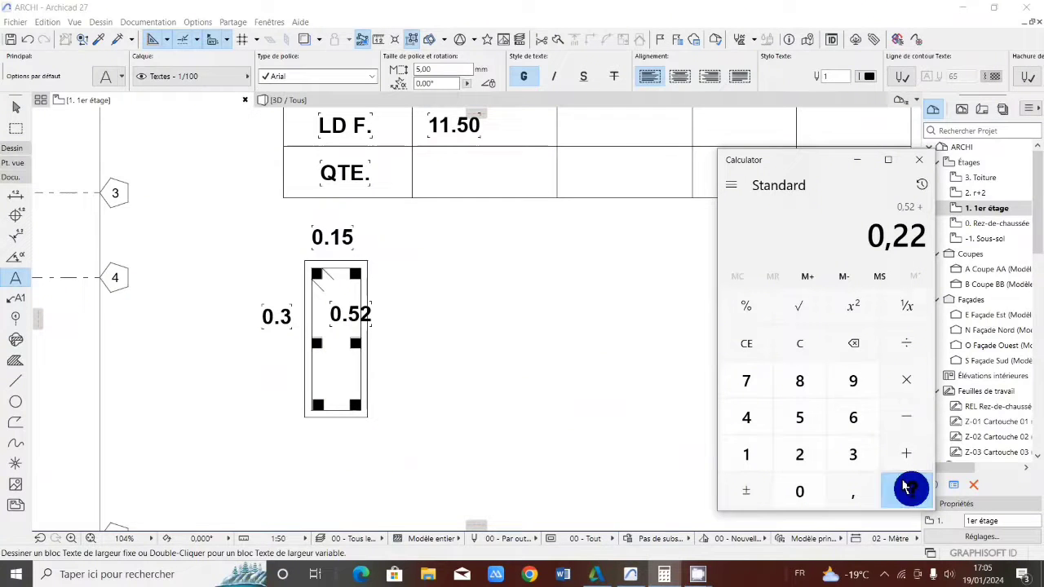
Add 0.1 to the current sum to complete the stirrup length.
left_click(321, 244)
left_click(359, 282)
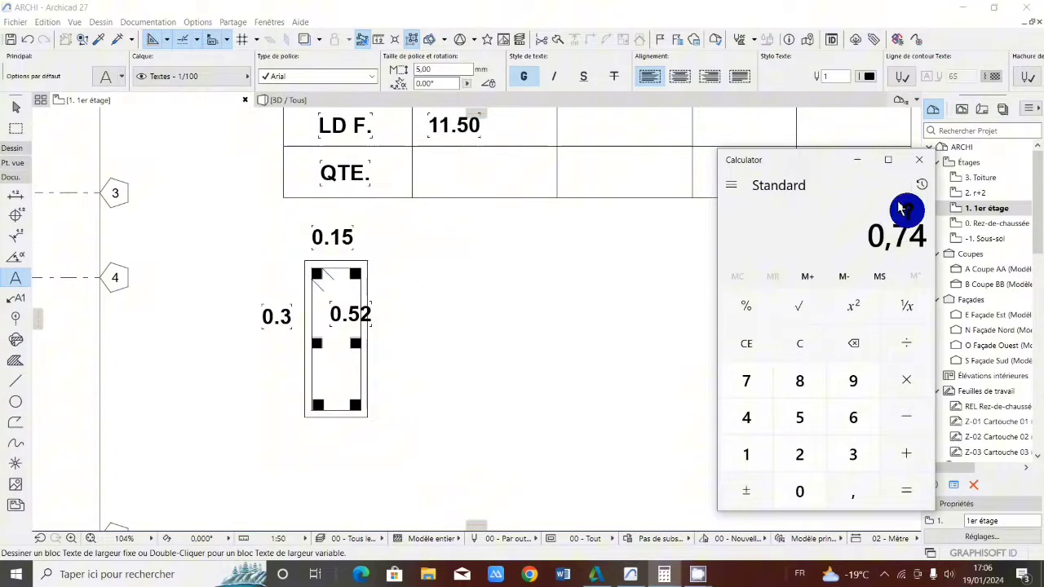
left_click(902, 453)
left_click(799, 490)
left_click(846, 491)
left_click(743, 450)
left_click(906, 483)
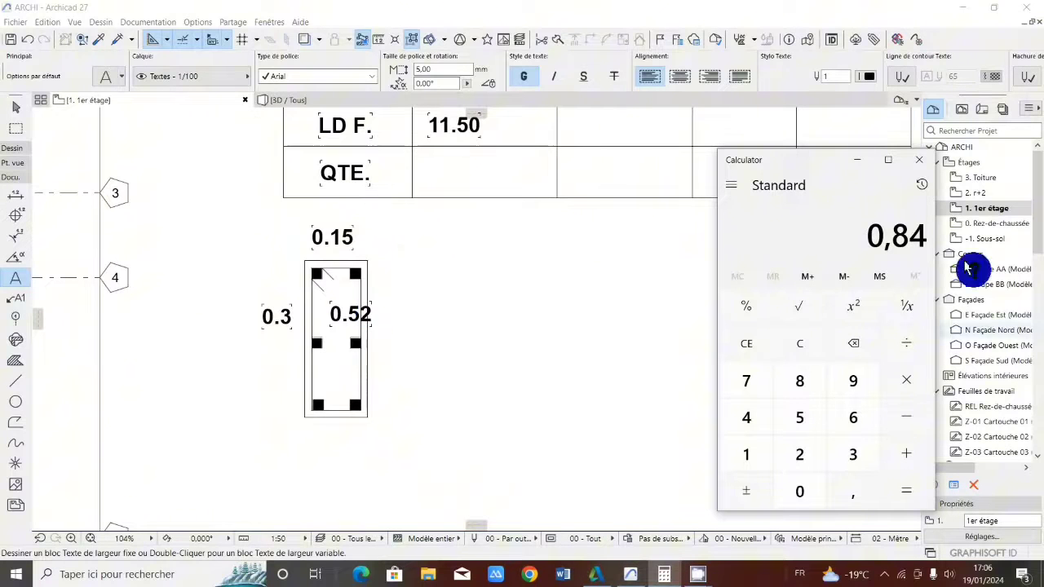
Switch back to Archicad and place the text 0.85 in the first value cell of the table's LD C. row.
scroll(359, 393, "down", 4)
scroll(326, 351, "down", 2)
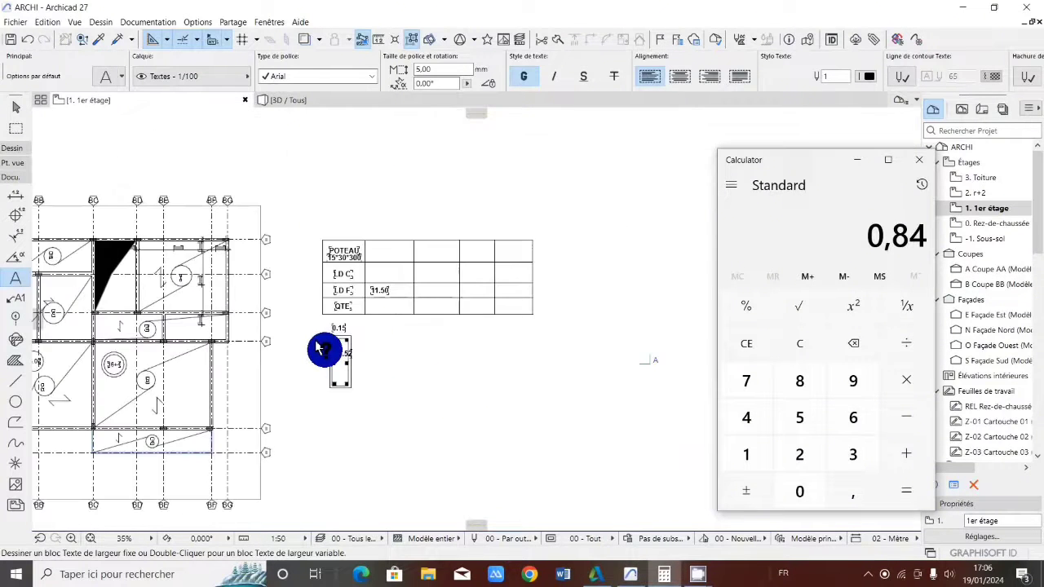
scroll(345, 359, "up", 4)
scroll(341, 359, "down", 2)
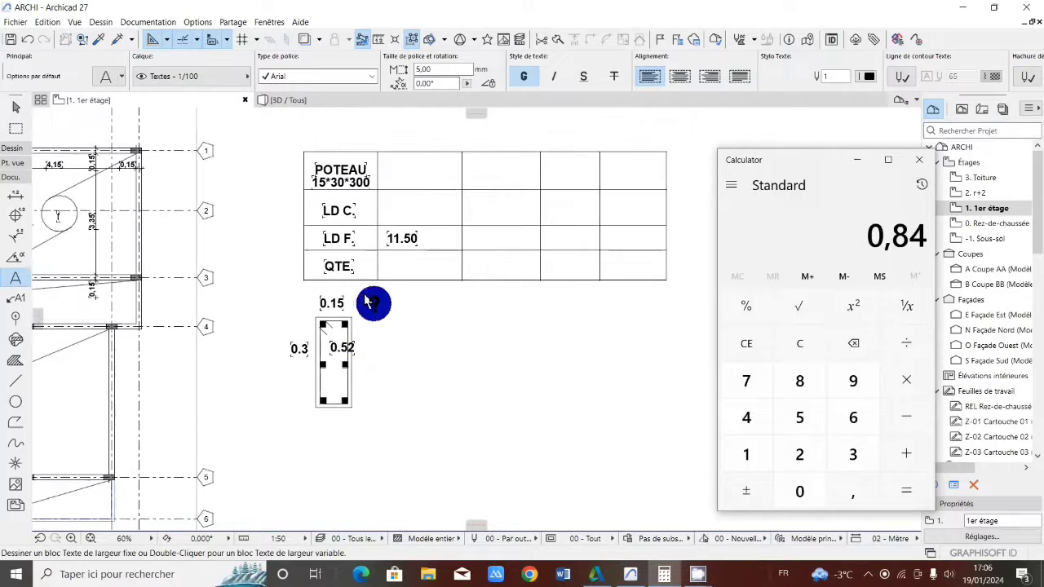
scroll(361, 236, "up", 2)
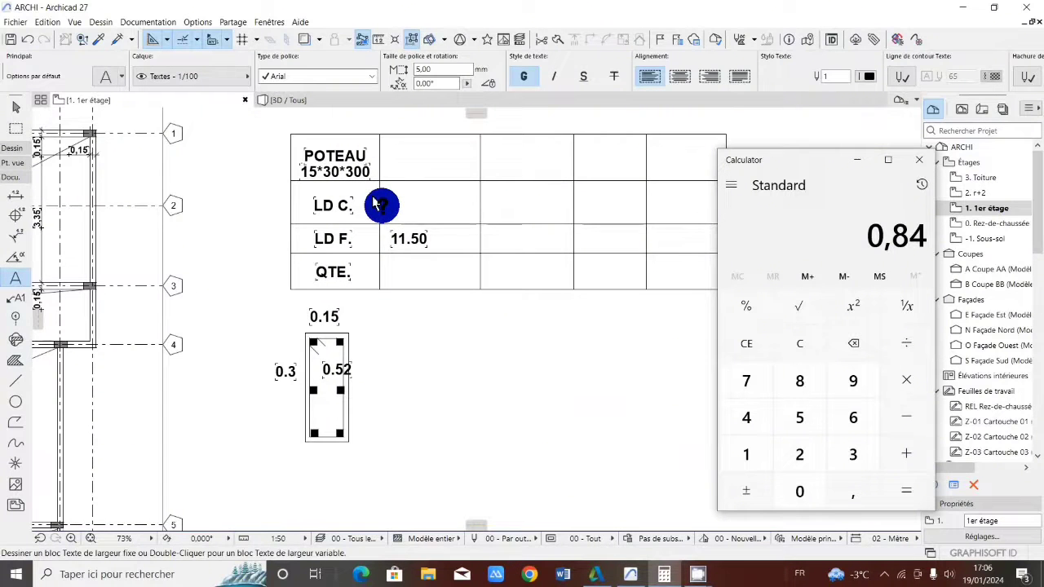
scroll(395, 204, "down", 1)
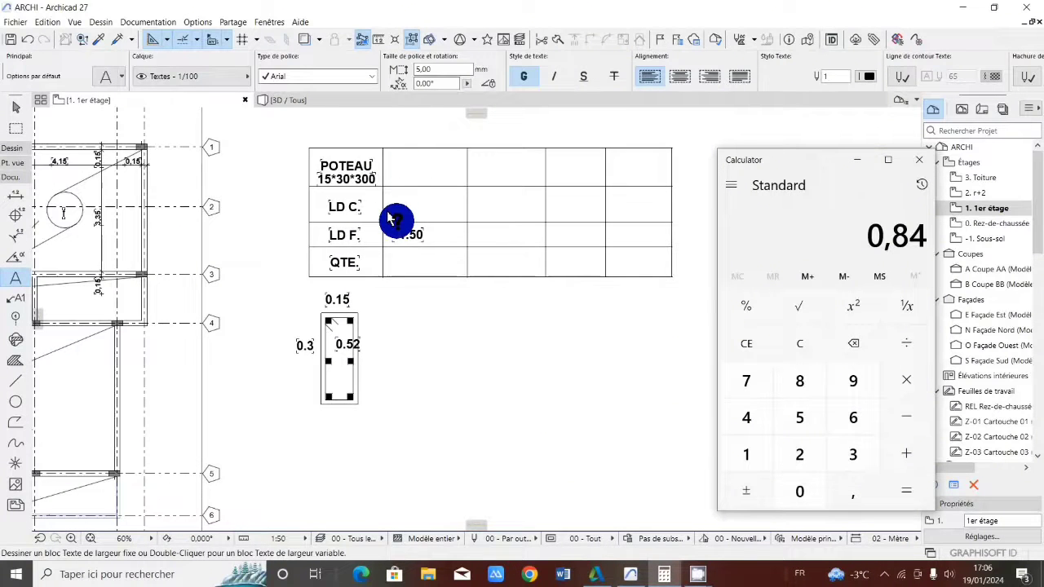
left_click(393, 203)
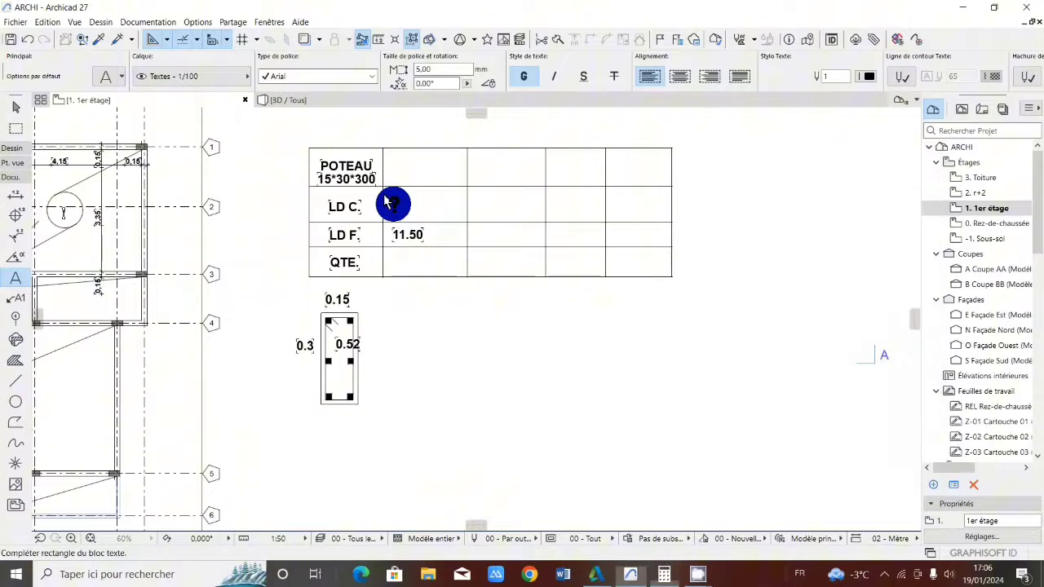
double_click(393, 205)
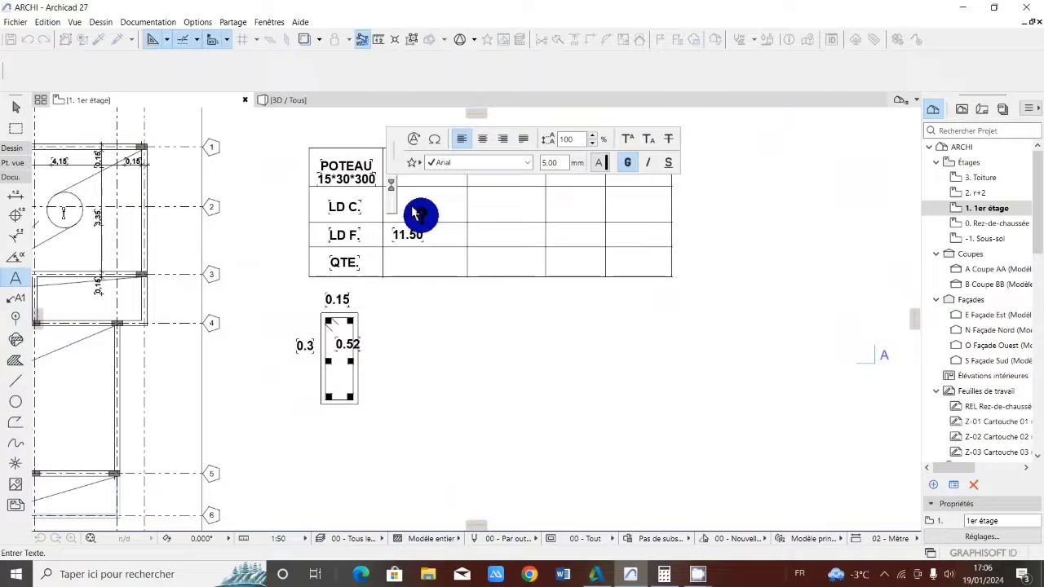
left_click(390, 203)
left_click(391, 204)
left_click(392, 204)
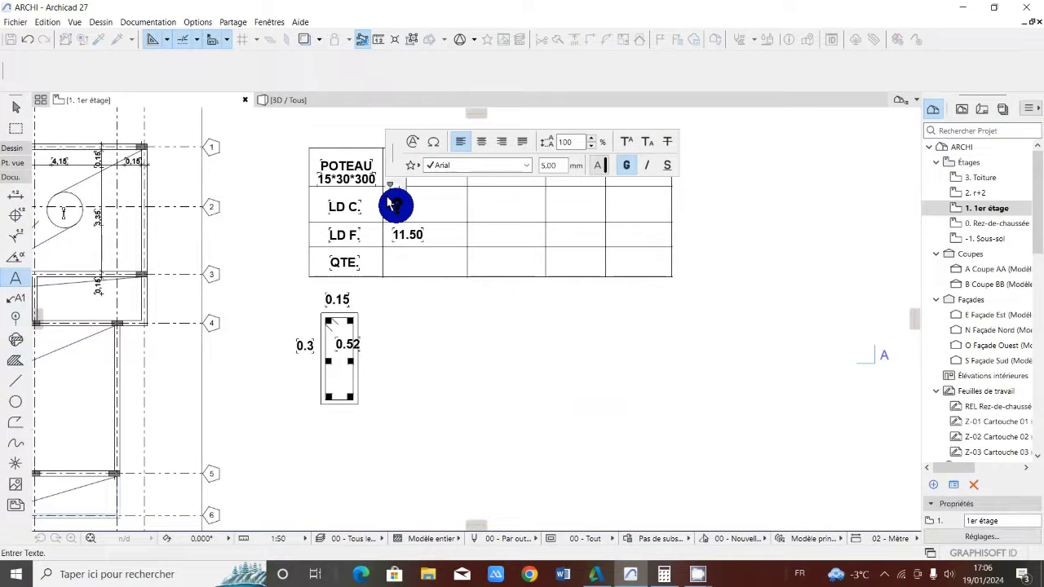
type("0.85")
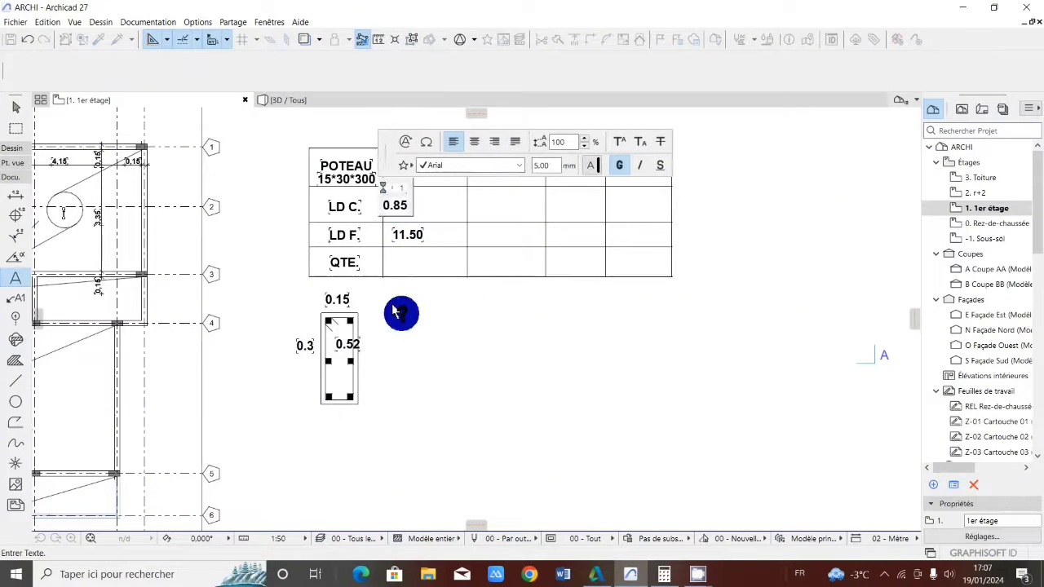
left_click(430, 314)
scroll(399, 200, "up", 2)
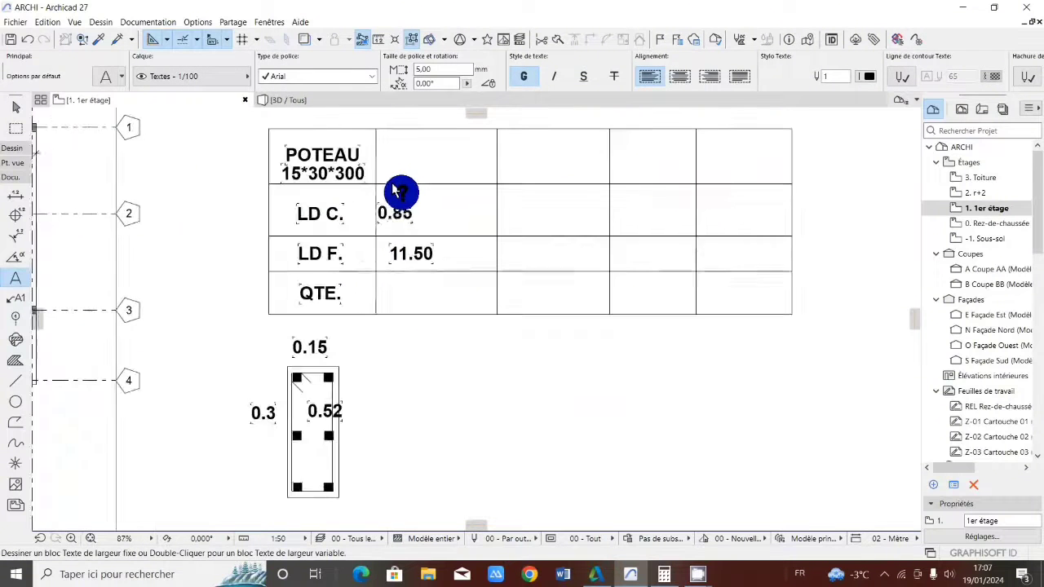
Move the 0.85 text right, away from the cell's left border and above the 11.50 entry.
left_click(390, 212)
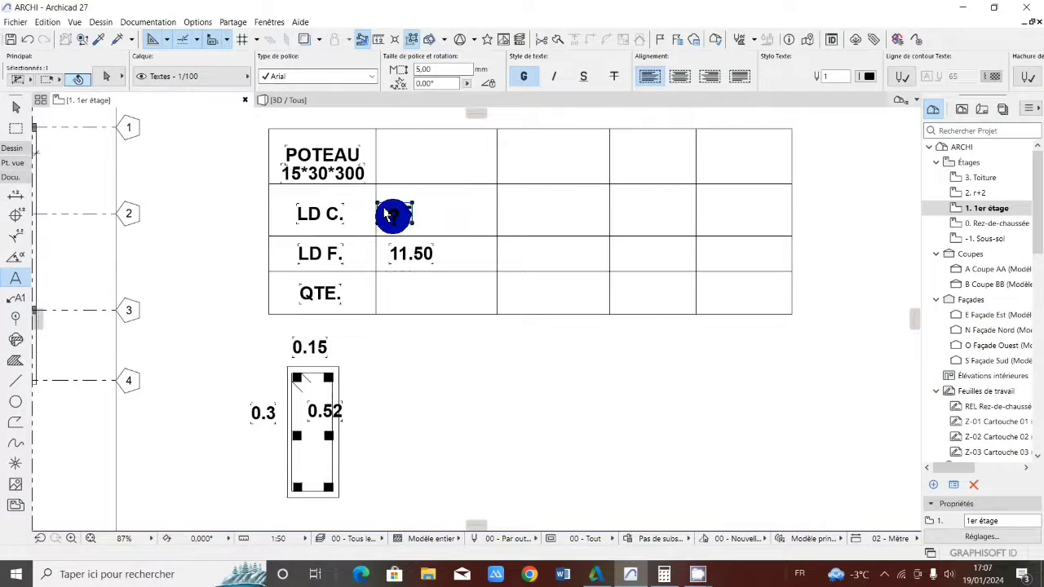
left_click_drag(386, 211, 407, 211)
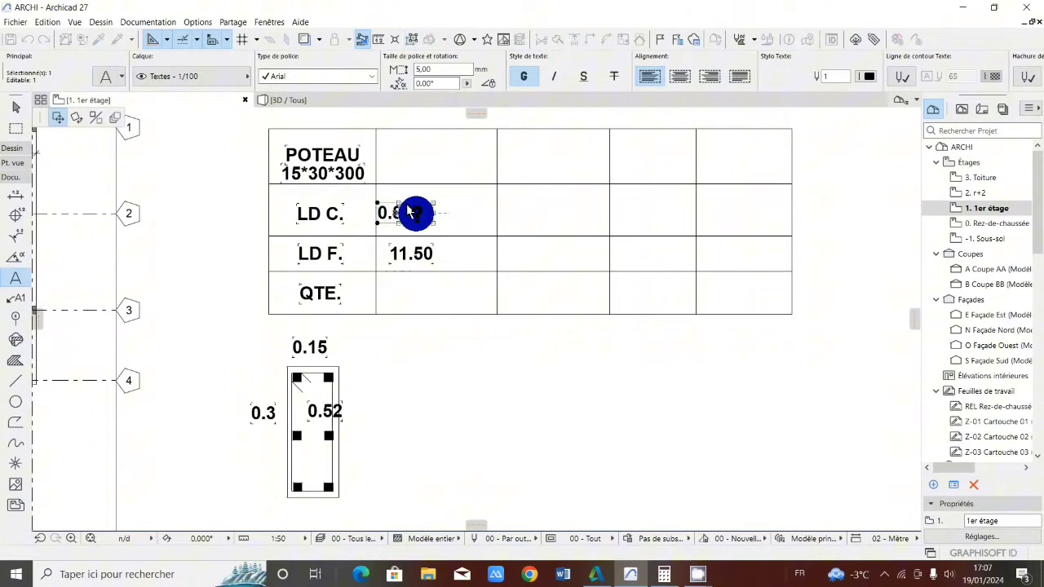
left_click(421, 354)
scroll(401, 285, "down", 1)
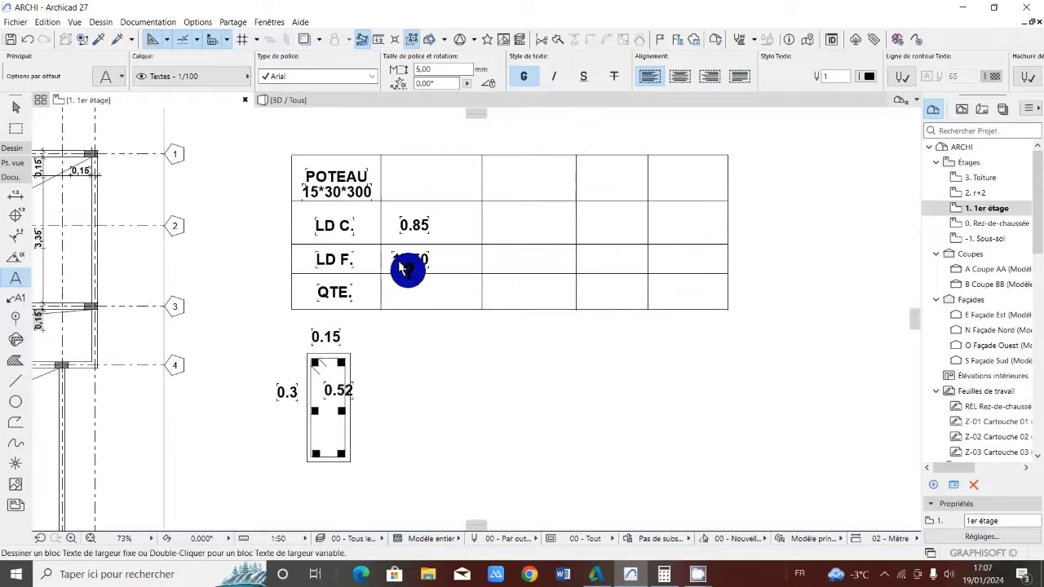
Copy the 0.85 text into the second value cell of the LD C. row.
left_click(409, 222)
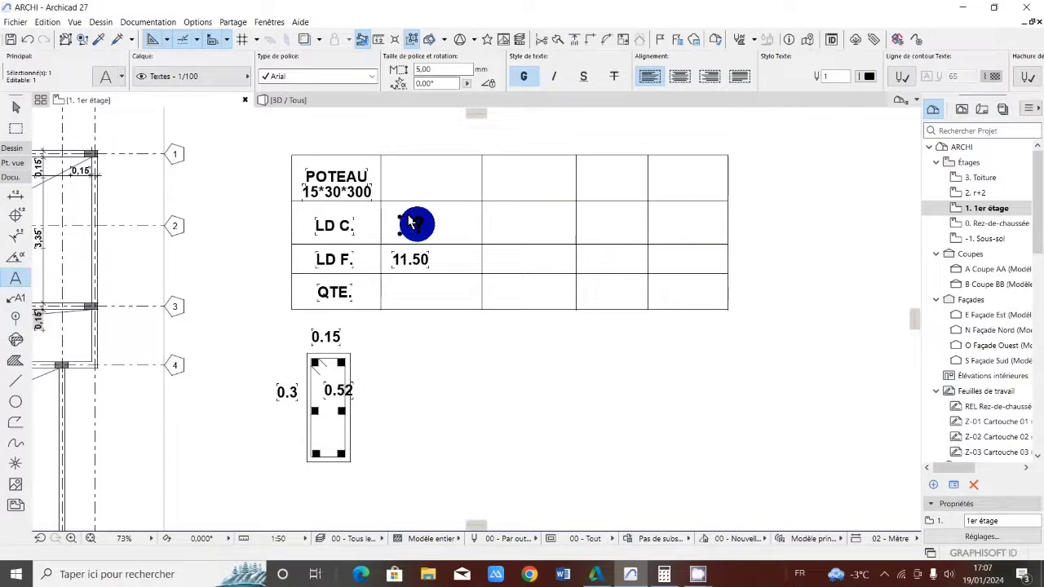
left_click_drag(412, 220, 523, 224)
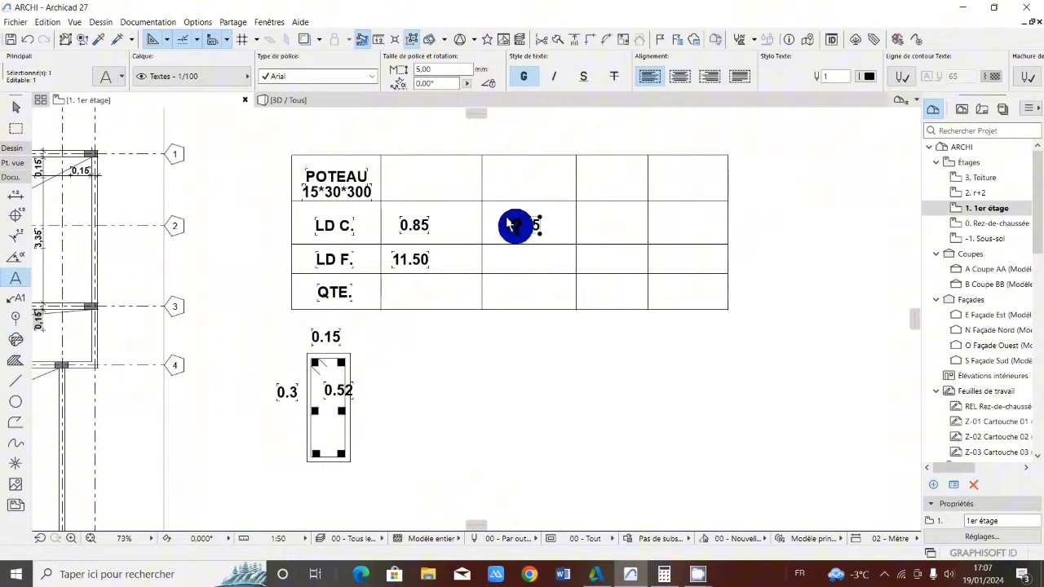
key("Escape")
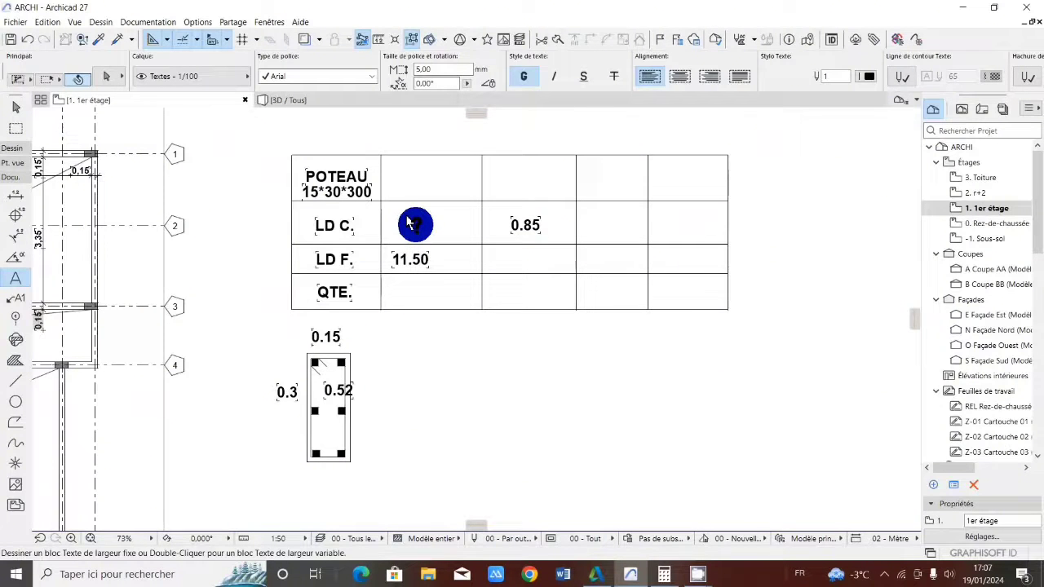
Change the text in the LD C. row's first value cell to 11.50.
double_click(416, 221)
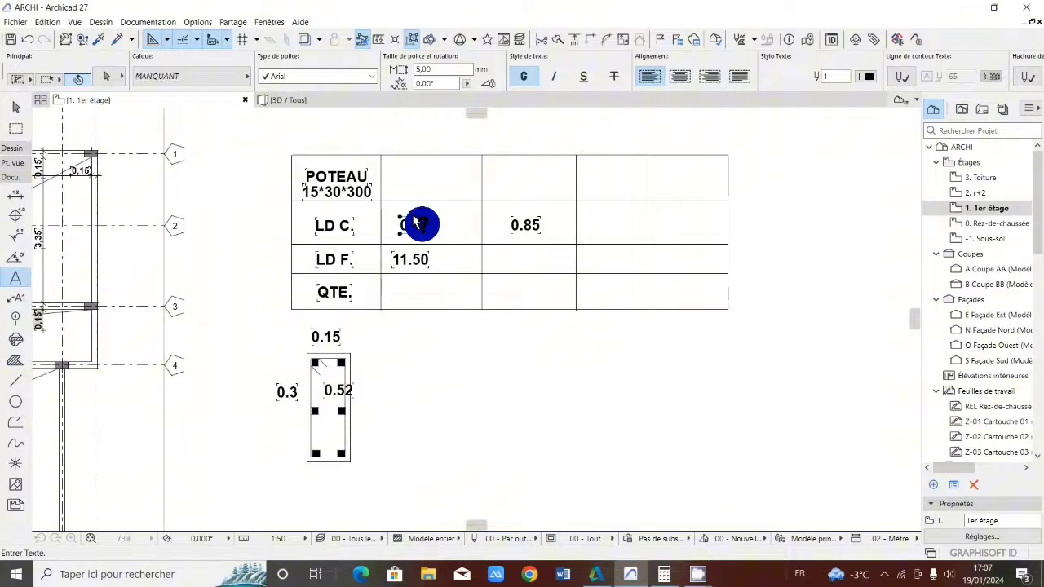
left_click_drag(429, 223, 378, 223)
type("11")
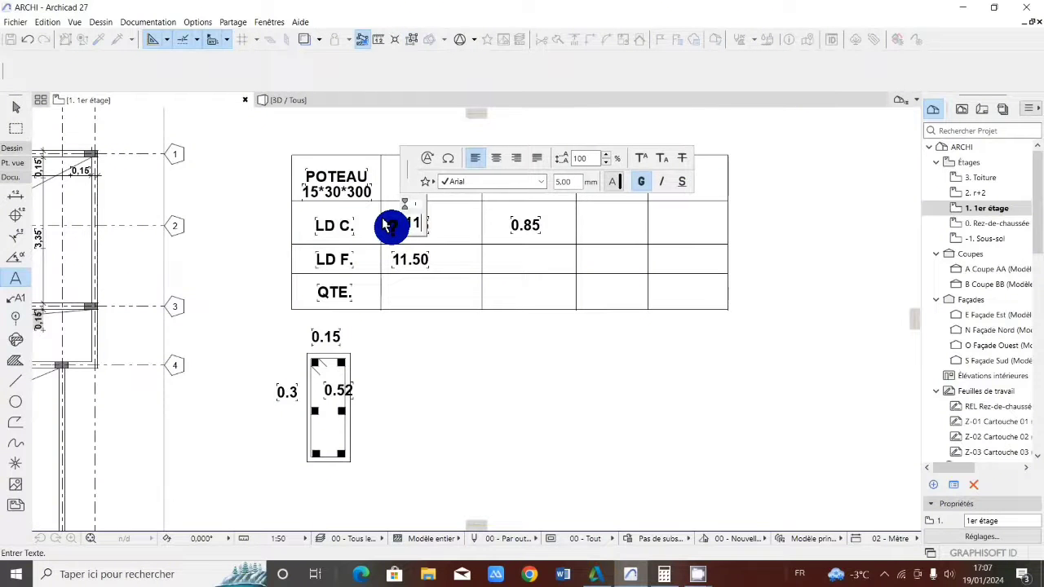
type(".5")
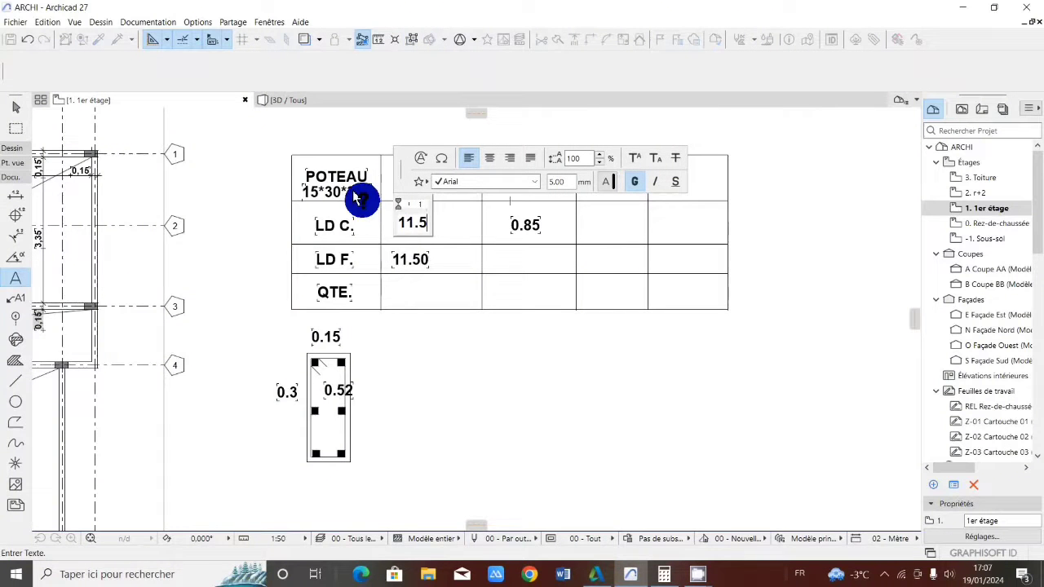
type("0")
left_click(387, 276)
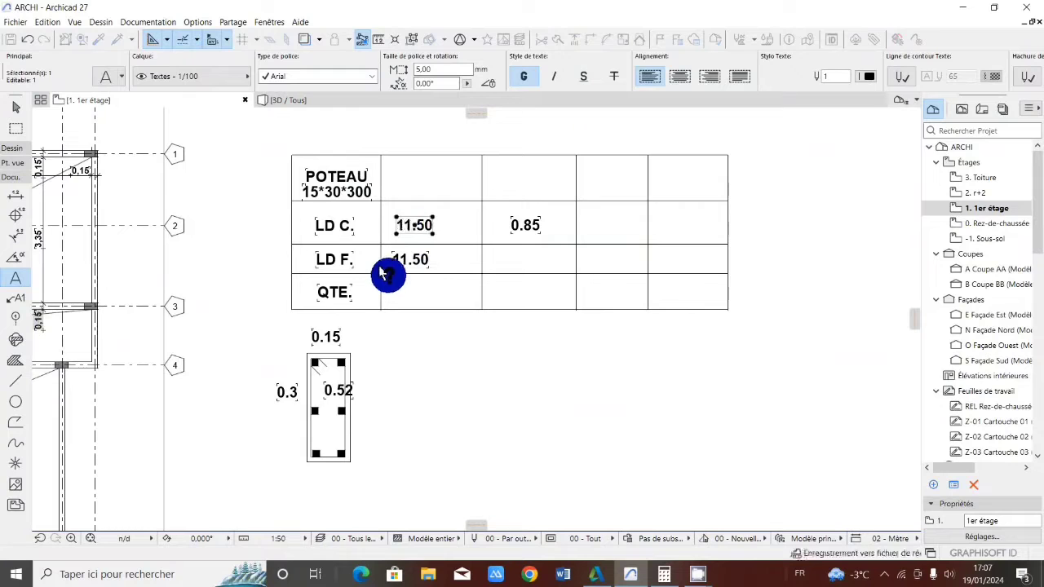
key("Escape")
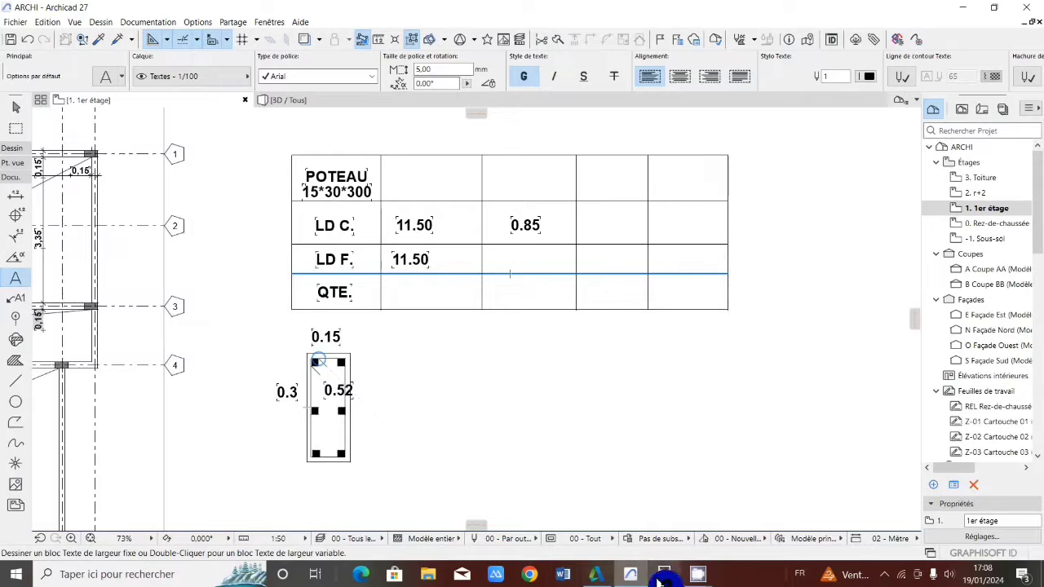
Switch to Calculator, clear the previous result and compute 3 × 6.
mouse_move(689, 575)
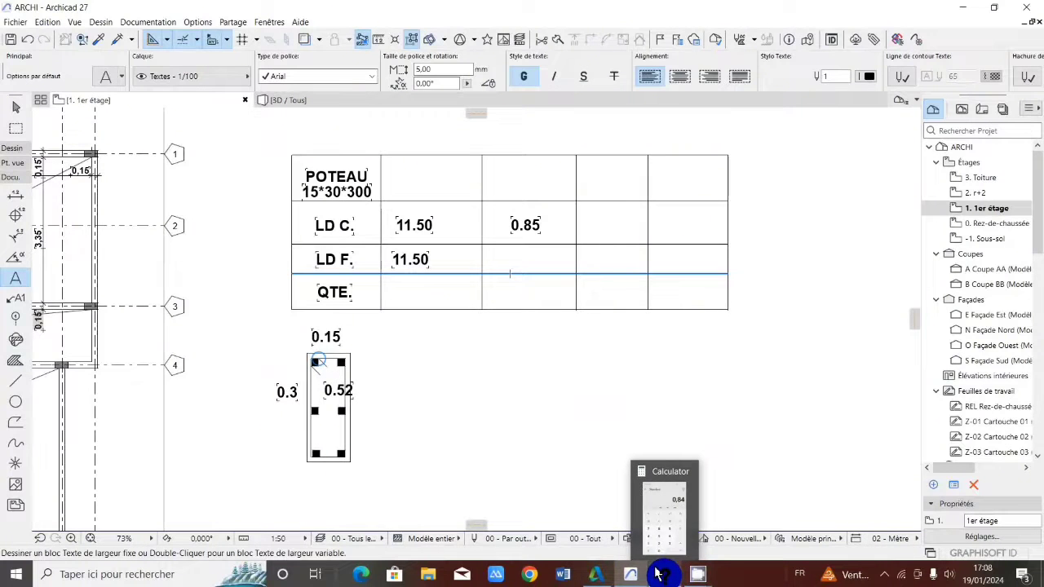
left_click(660, 526)
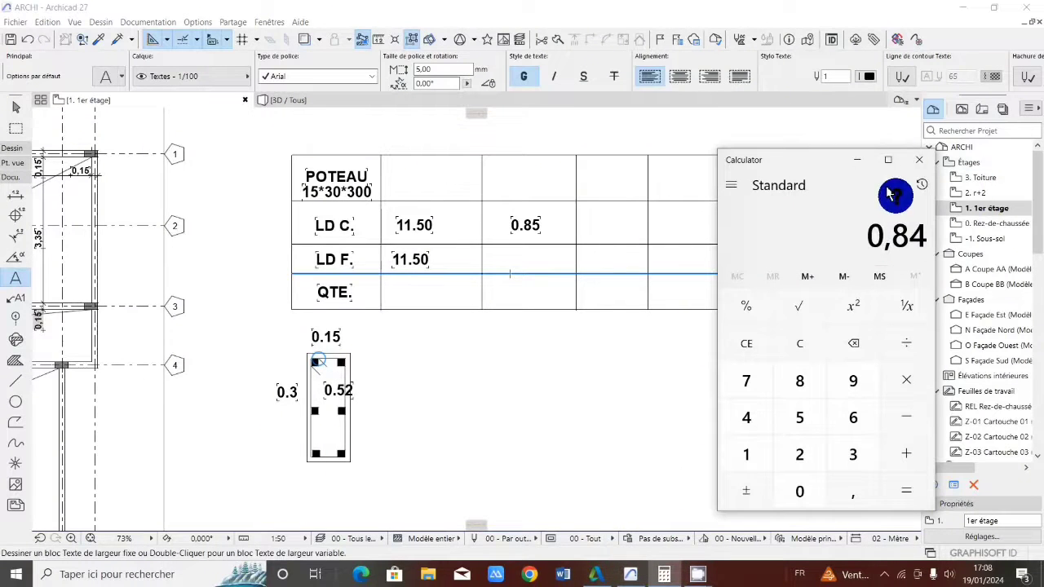
left_click(789, 339)
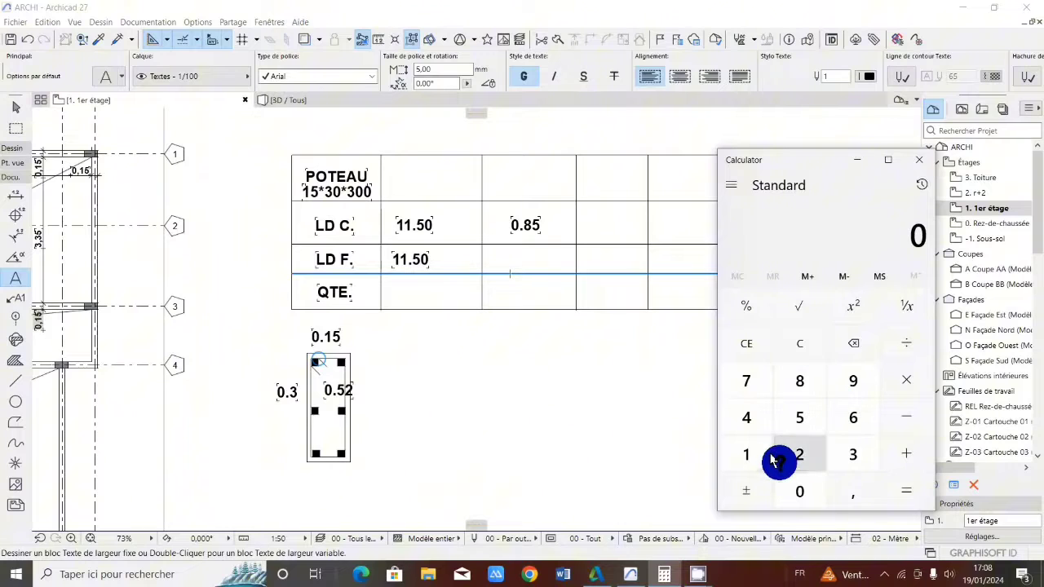
left_click(845, 453)
left_click(906, 380)
left_click(848, 414)
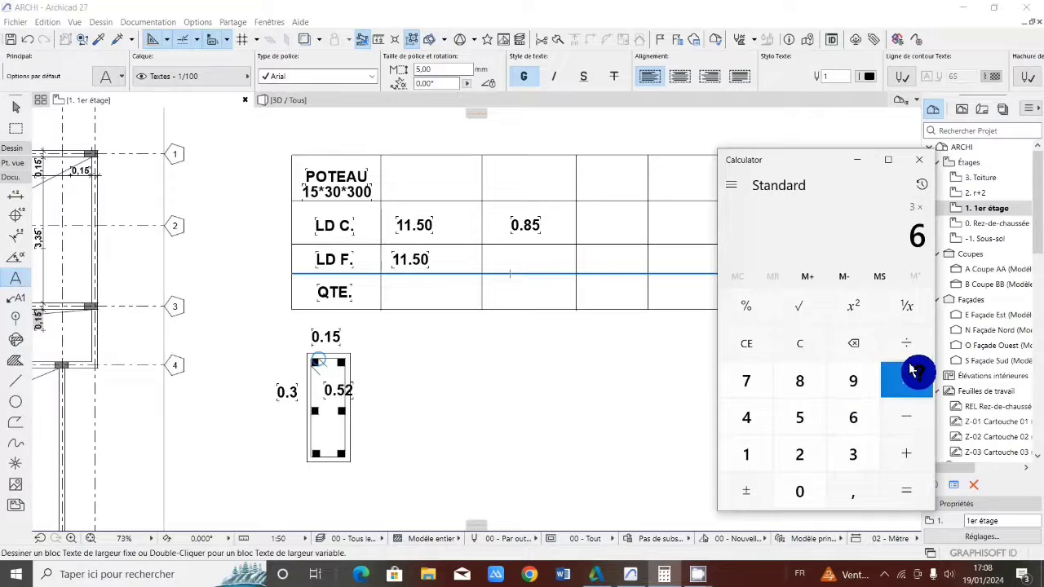
left_click(904, 487)
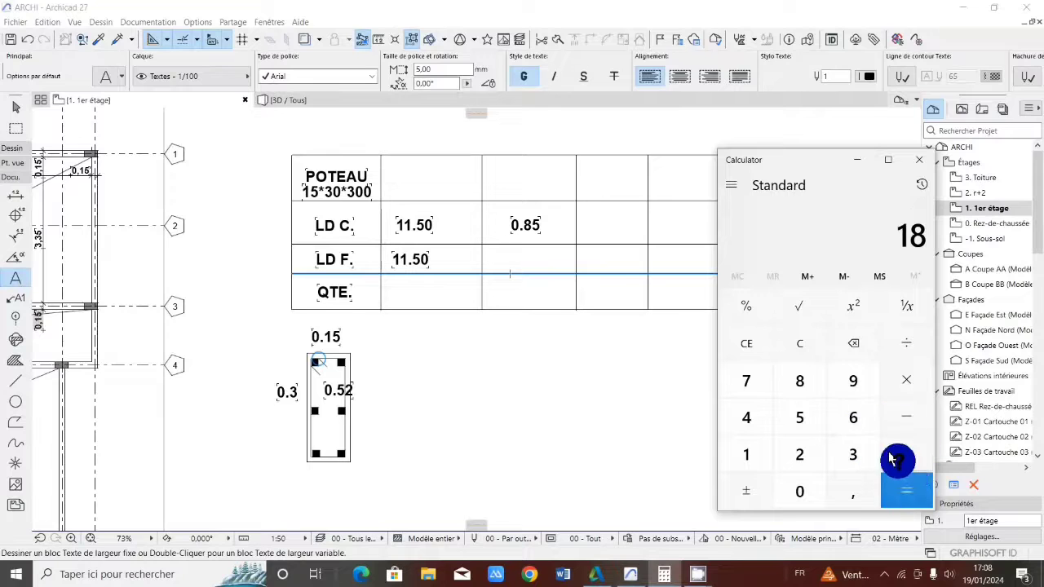
Back in Archicad, add the text 18m in the second value cell of the LD F. row.
left_click(510, 257)
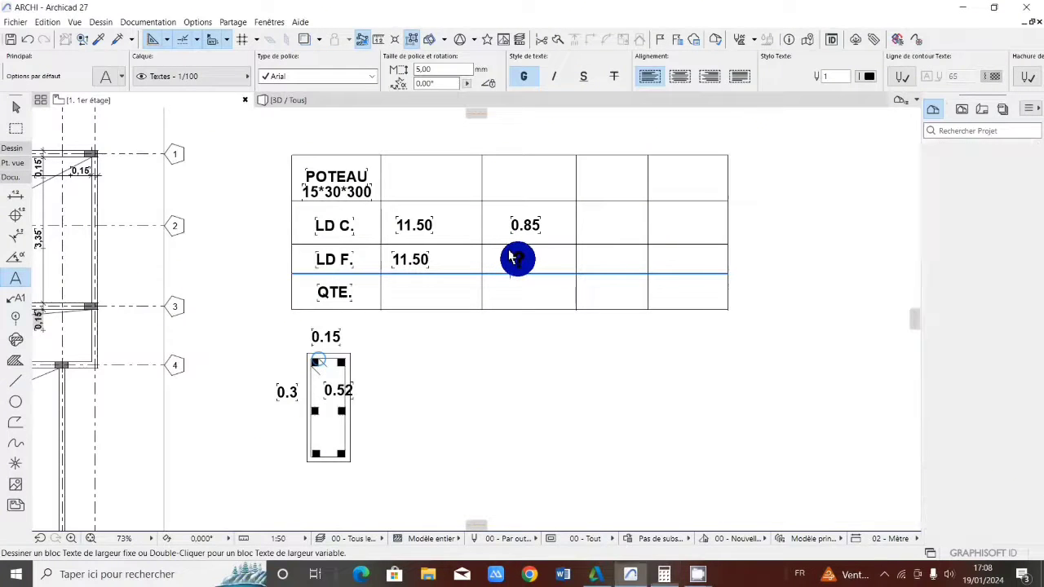
left_click(510, 258)
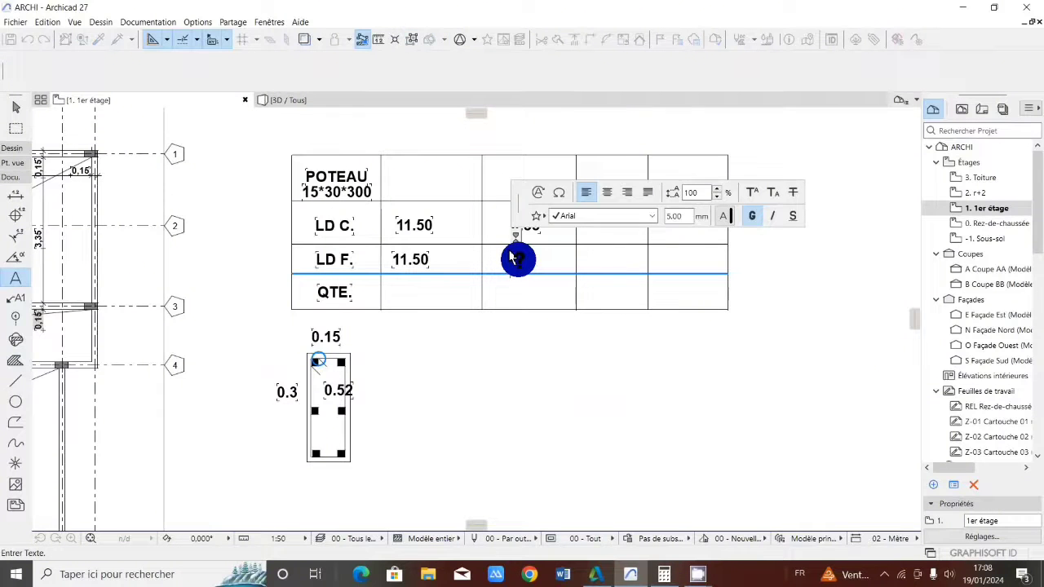
type("11")
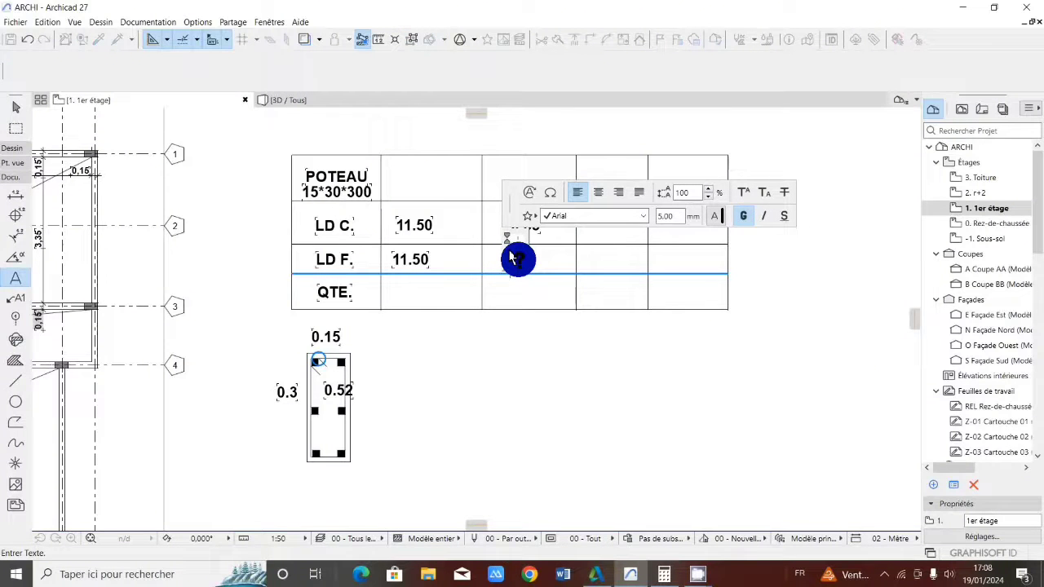
type("45")
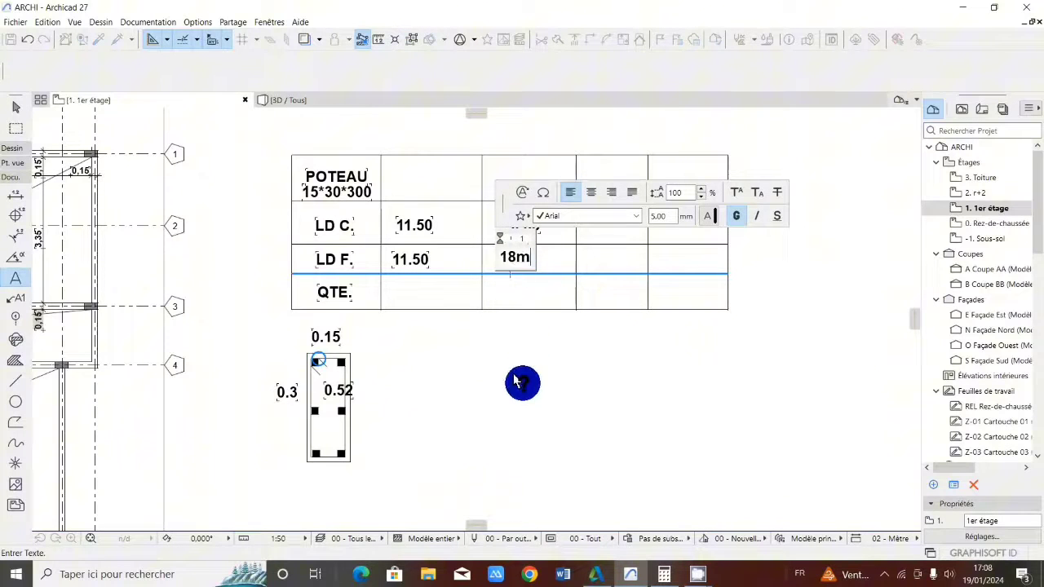
left_click(522, 380)
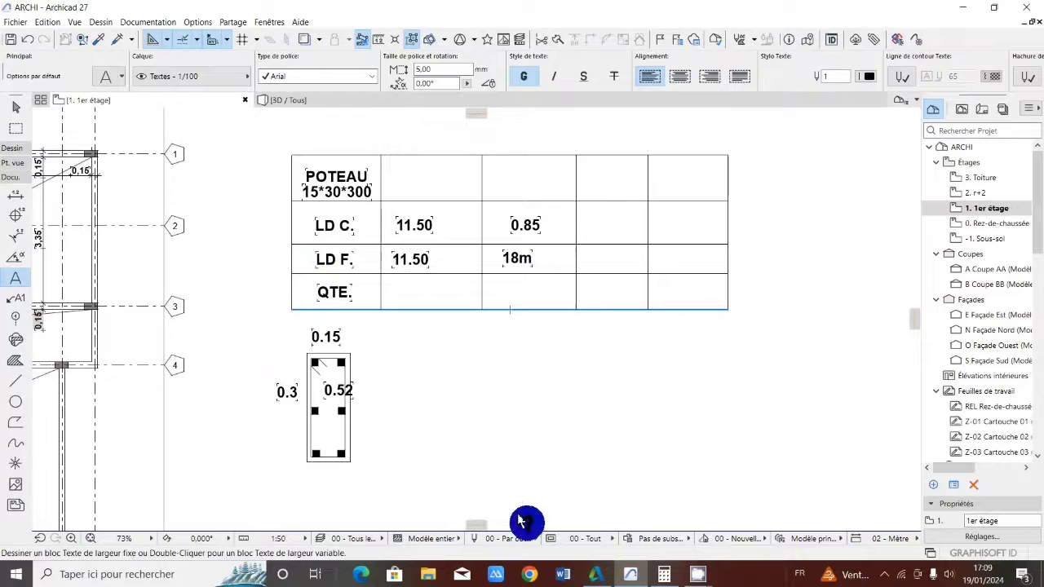
Switch to Calculator and divide the 18 result by 11.5.
left_click(660, 572)
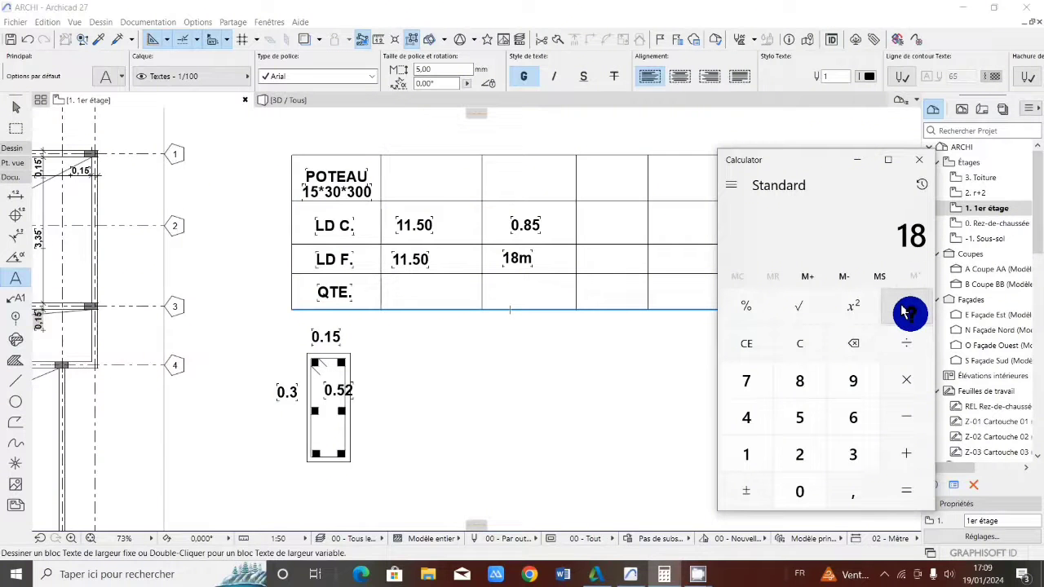
left_click(902, 344)
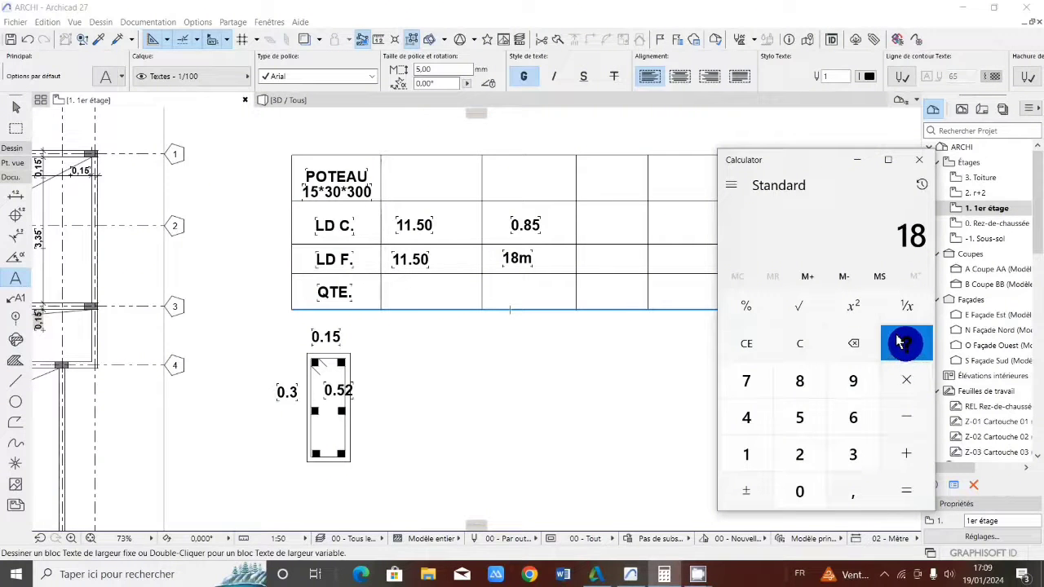
double_click(739, 453)
left_click(853, 490)
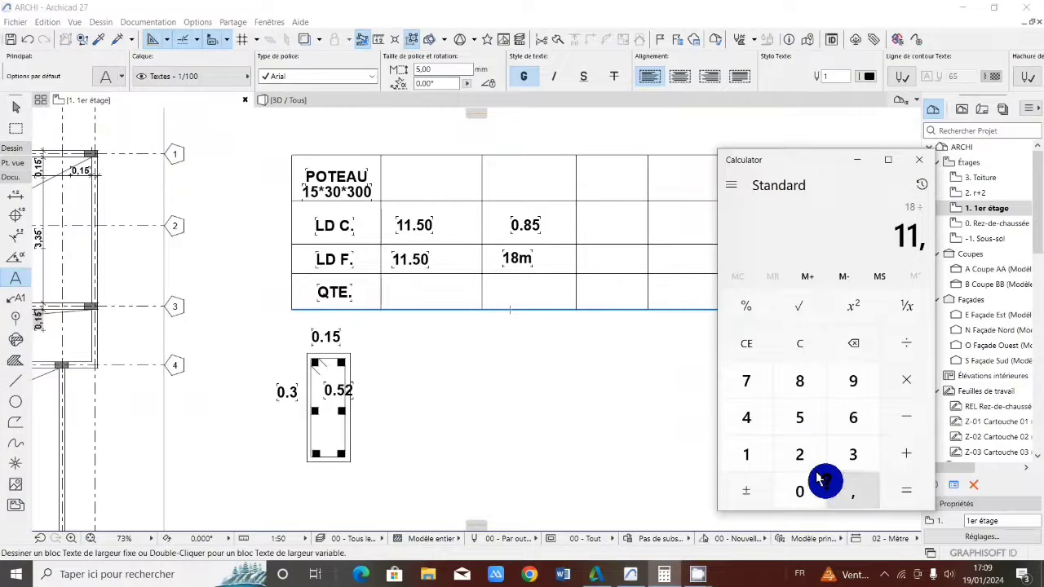
left_click(792, 417)
left_click(902, 490)
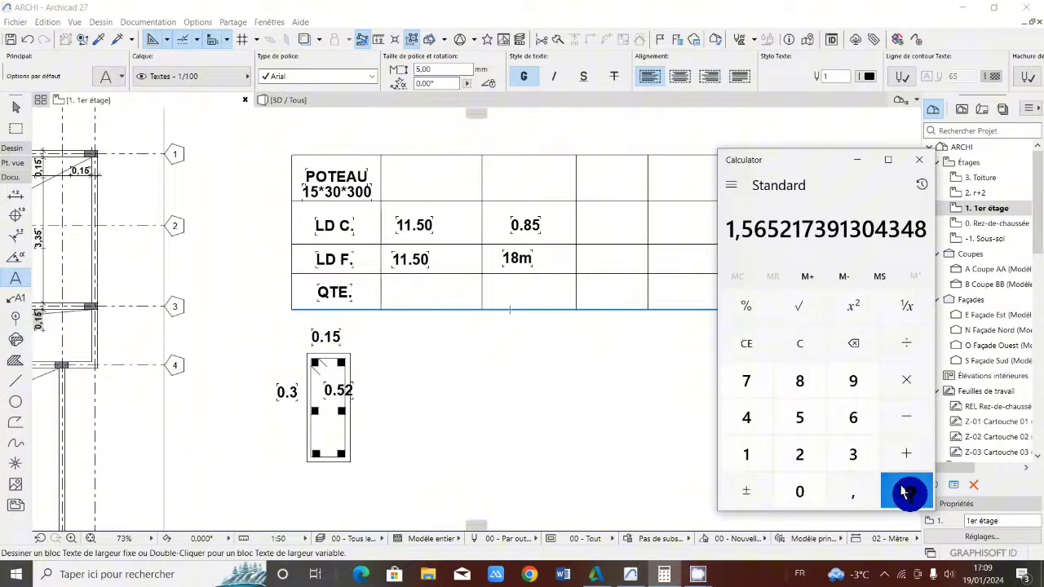
left_click(784, 307)
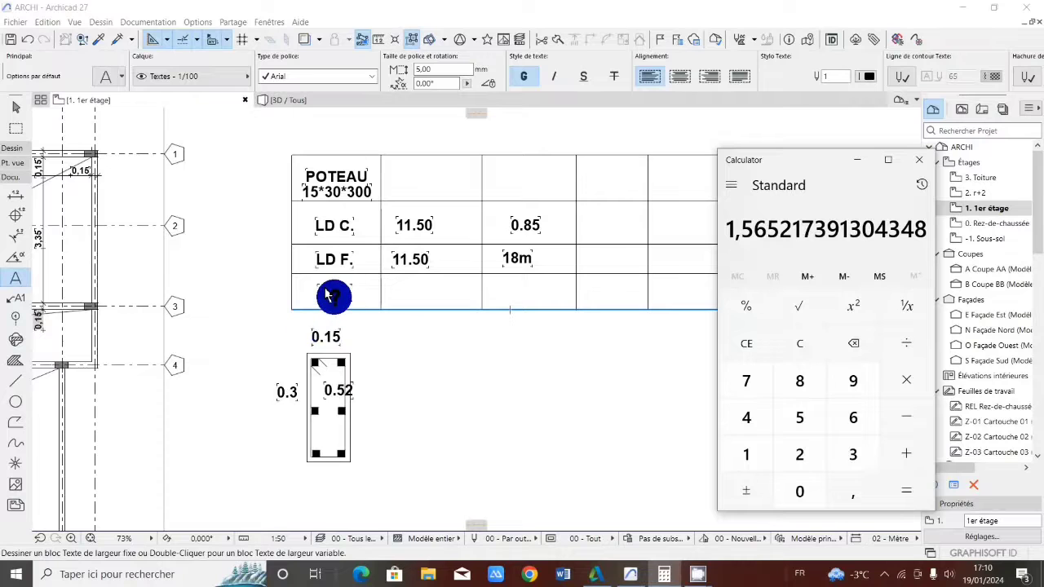
Back in Archicad, move the QTE. label from the last row to the third value column of the POTEAU header row.
left_click(397, 275)
left_click(332, 292)
left_click(333, 294)
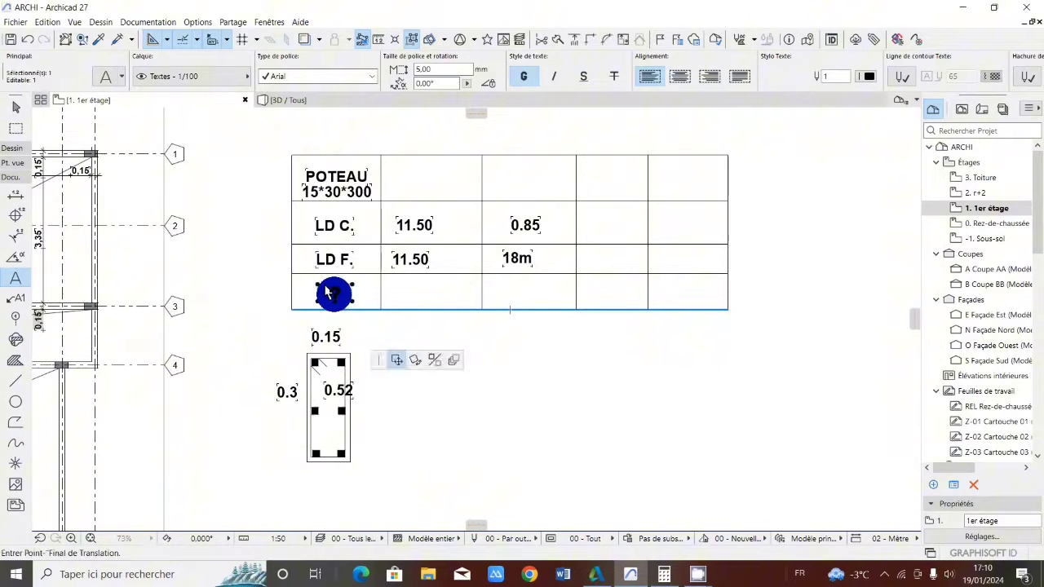
left_click(601, 174)
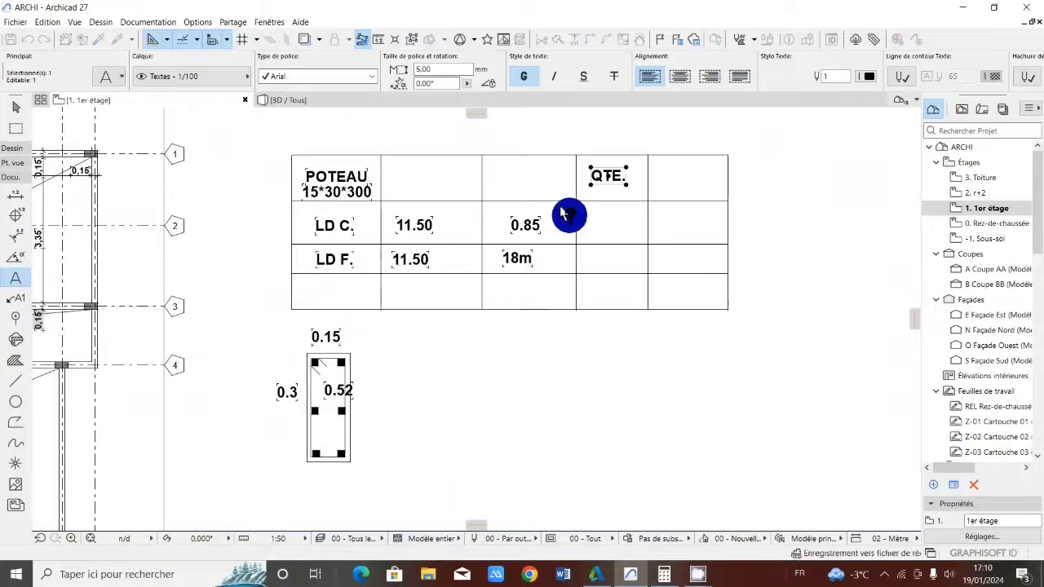
key("Escape")
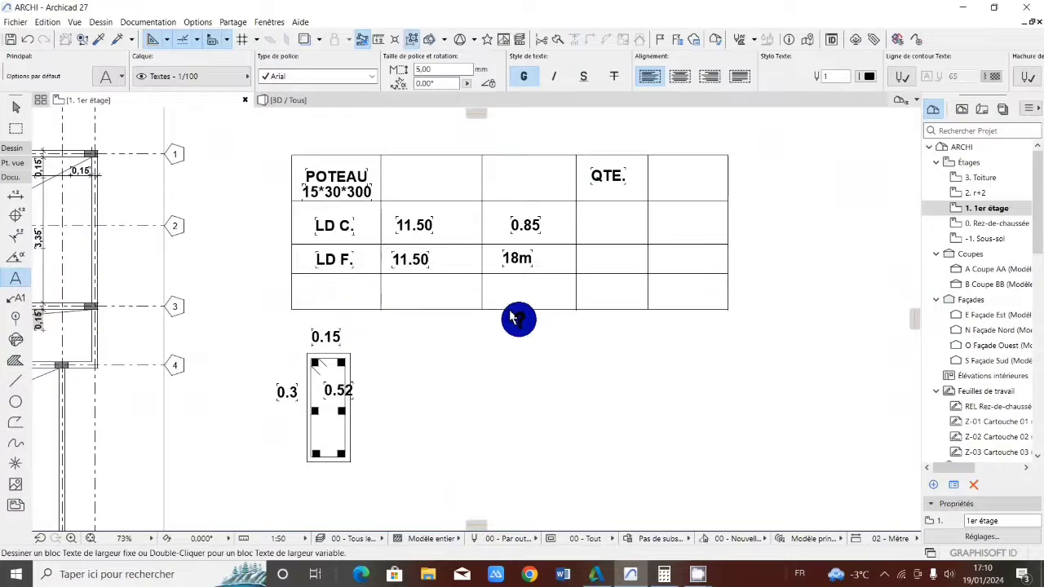
Add the text 2b12mm in the QTE. column of the LD F. row and shift it to fit inside the cell.
left_click(586, 258)
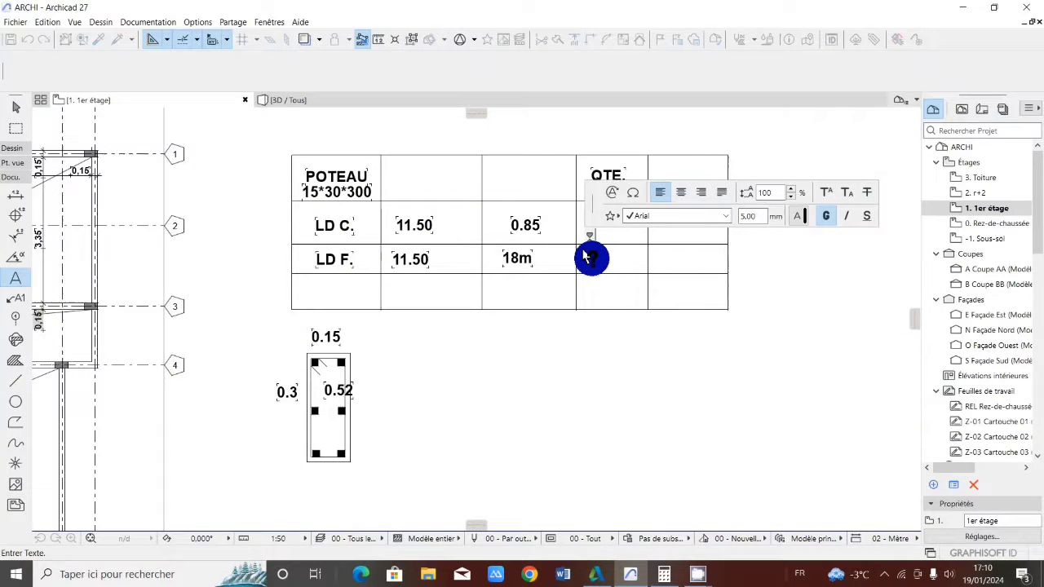
type("1")
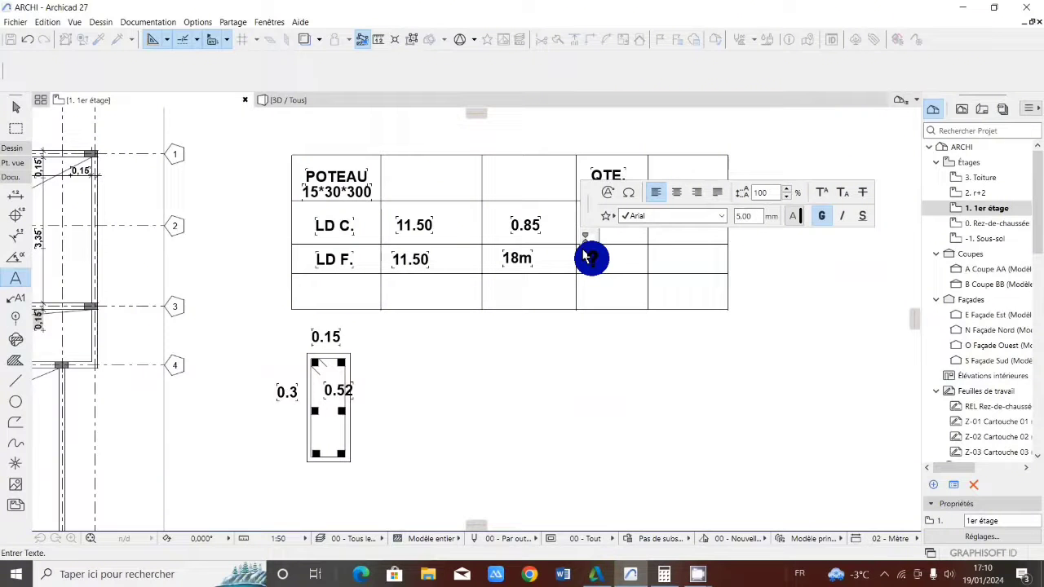
type("b")
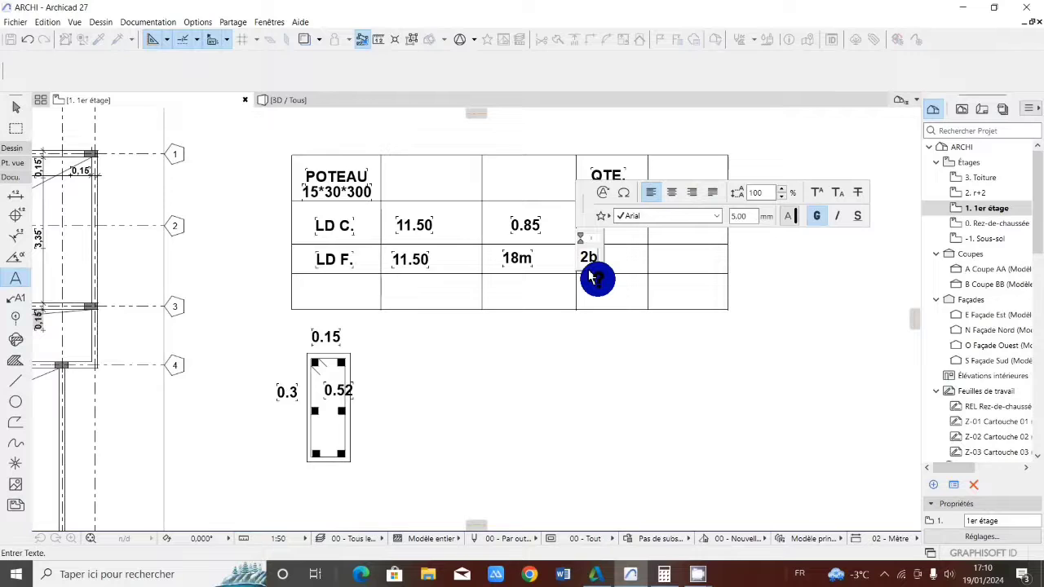
type("12")
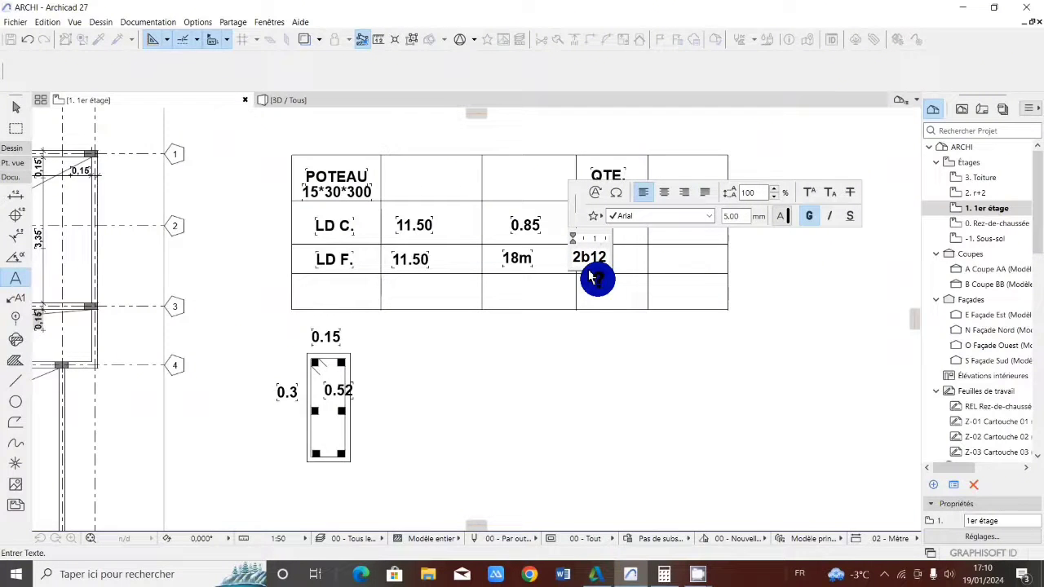
type("mm")
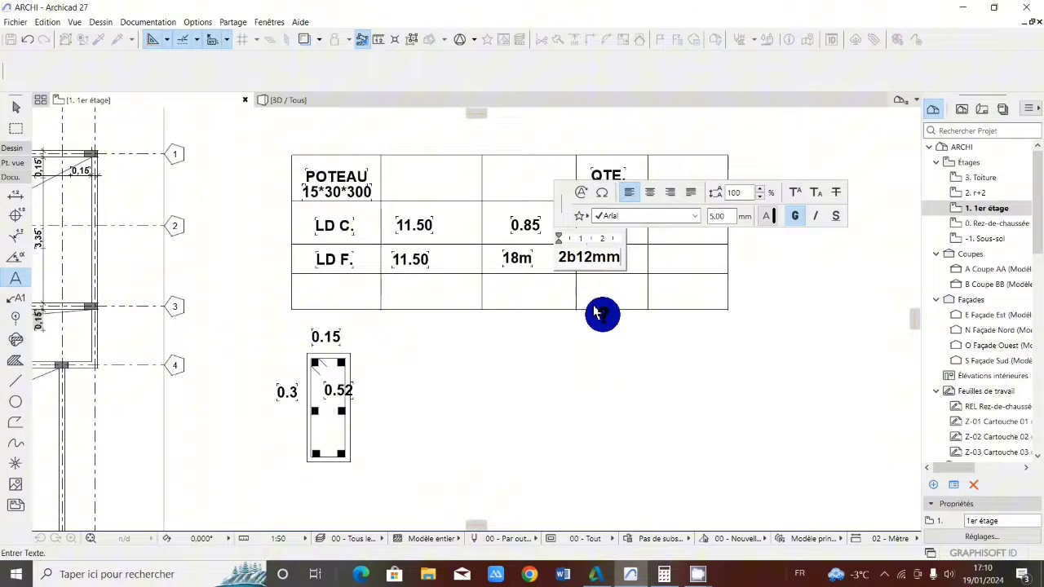
left_click(589, 281)
left_click_drag(589, 258, 610, 256)
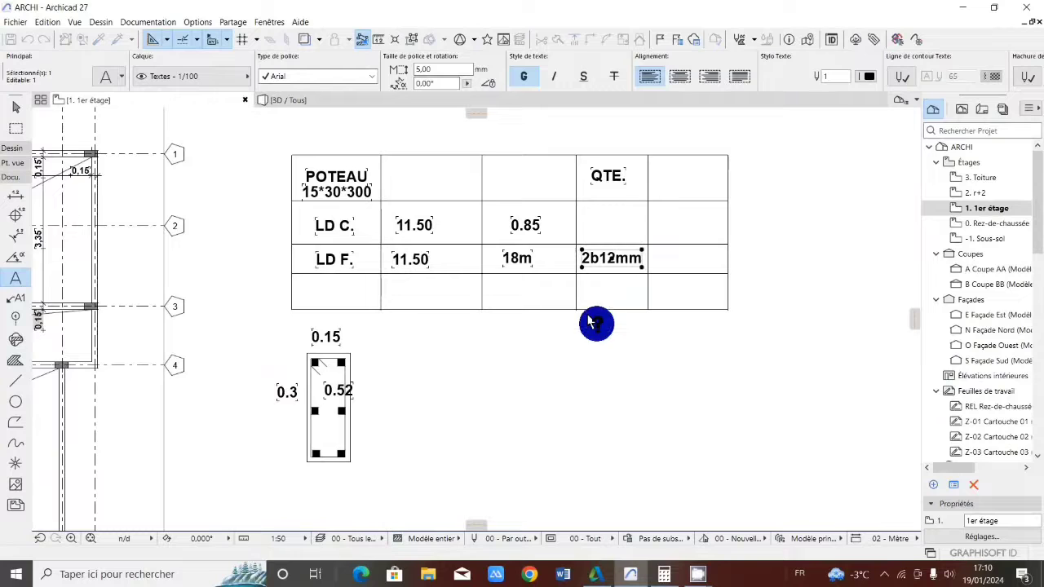
key("Escape")
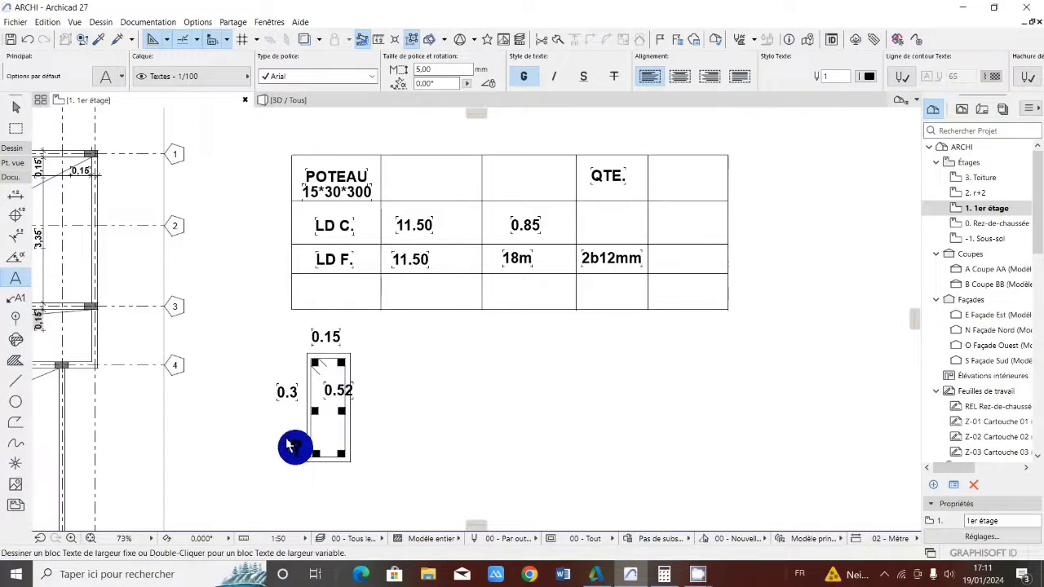
Switch to Calculator, clear the previous result and compute 3 ÷ 0.2.
left_click(303, 357)
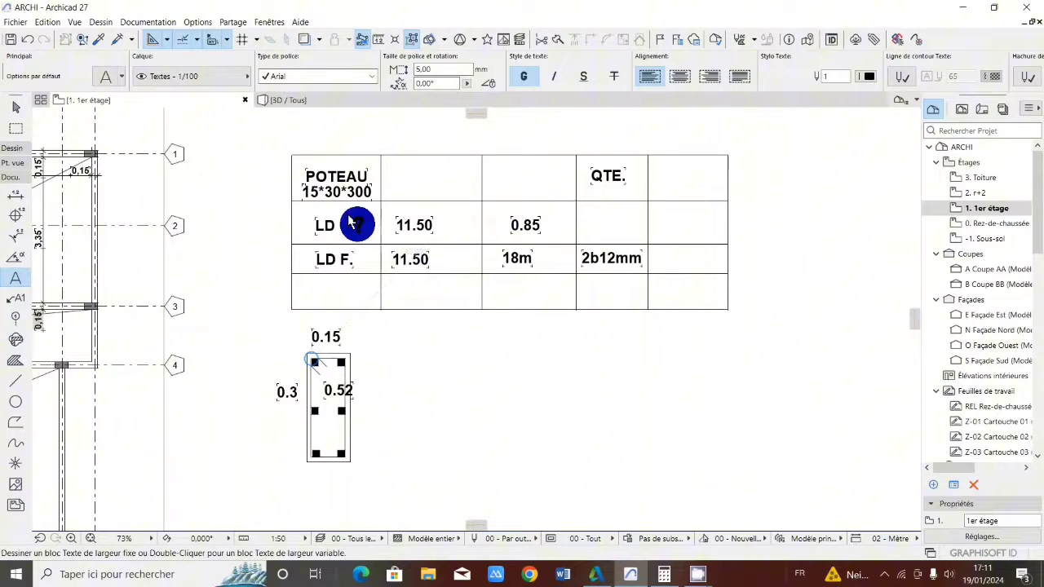
mouse_move(663, 571)
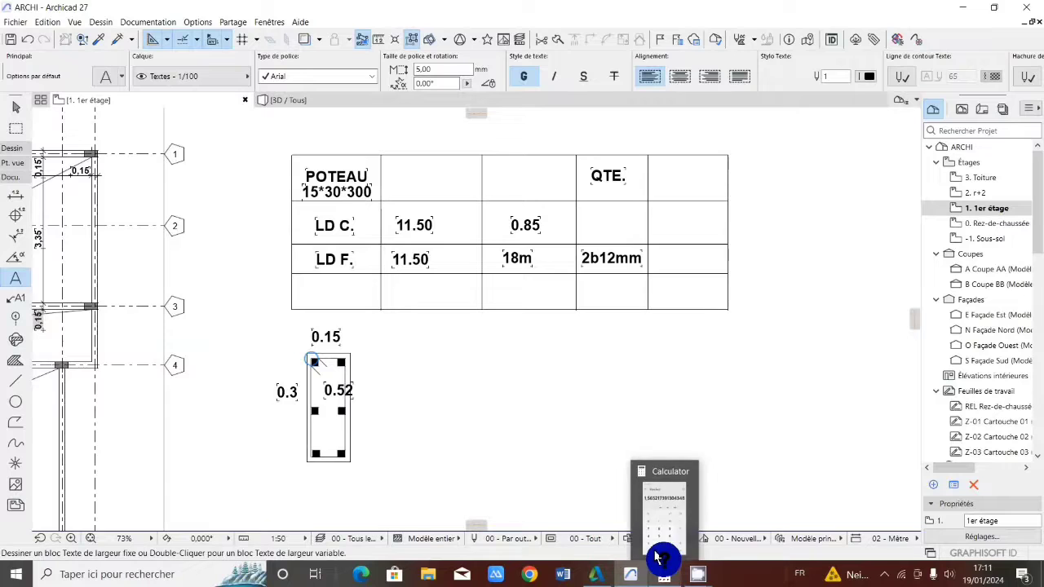
left_click(665, 522)
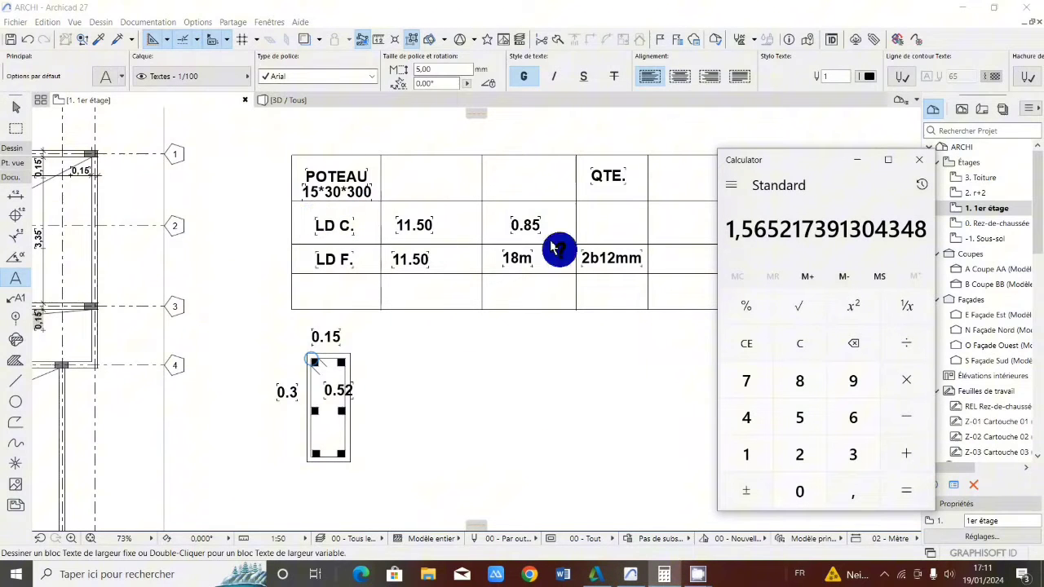
left_click(800, 344)
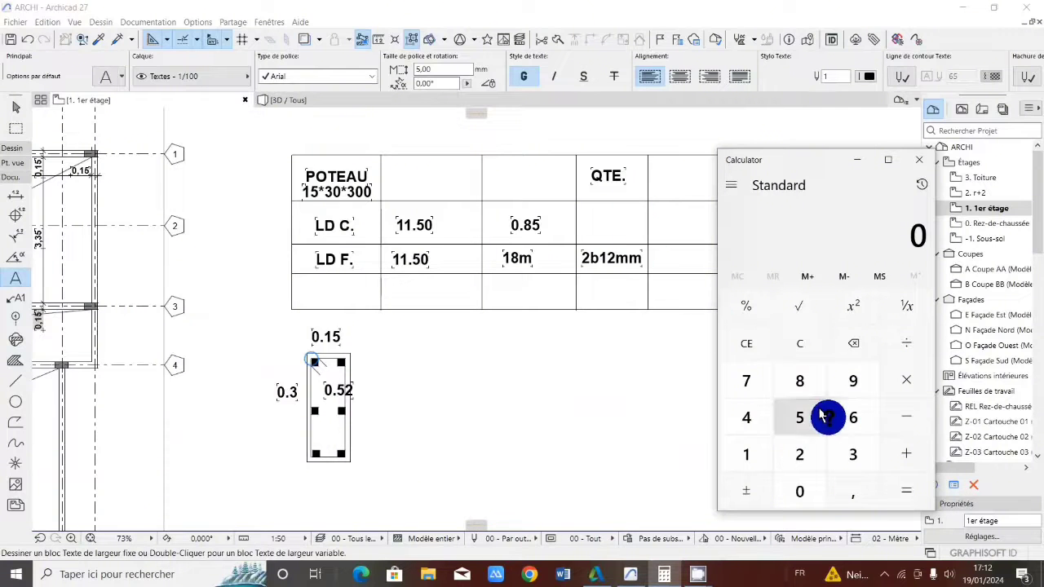
left_click(857, 453)
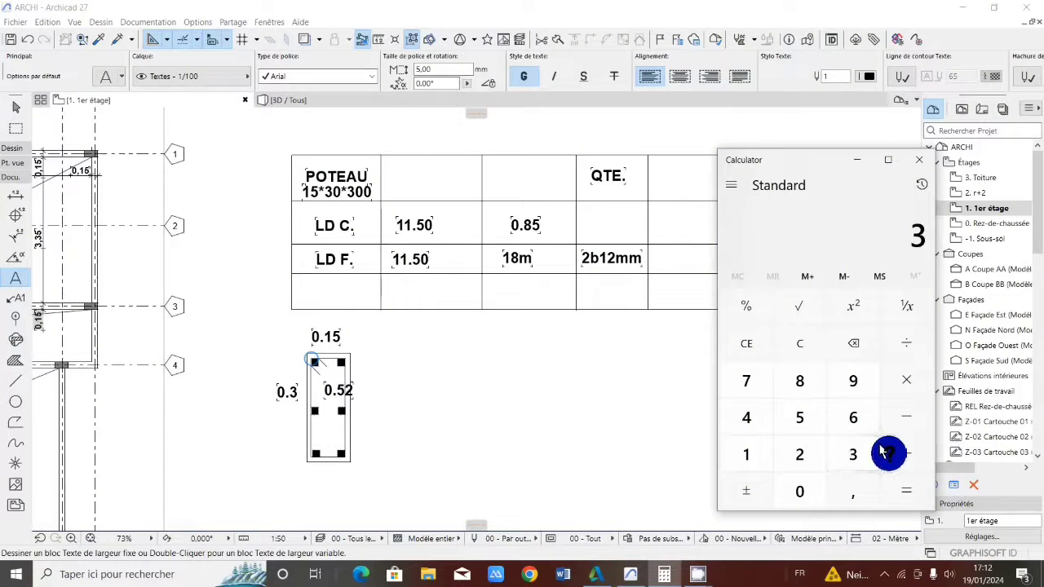
left_click(904, 343)
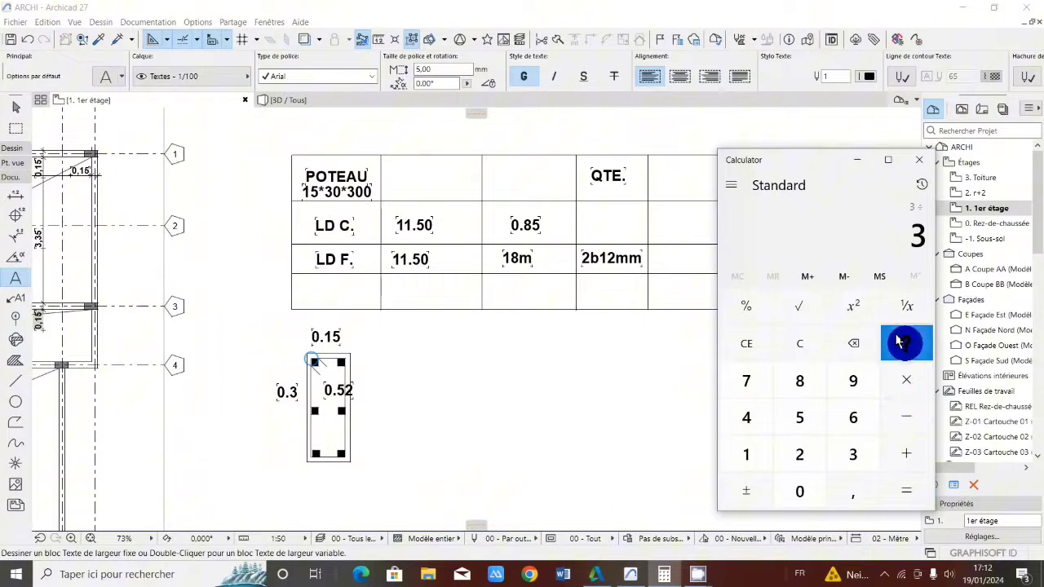
left_click(795, 489)
left_click(848, 493)
left_click(802, 454)
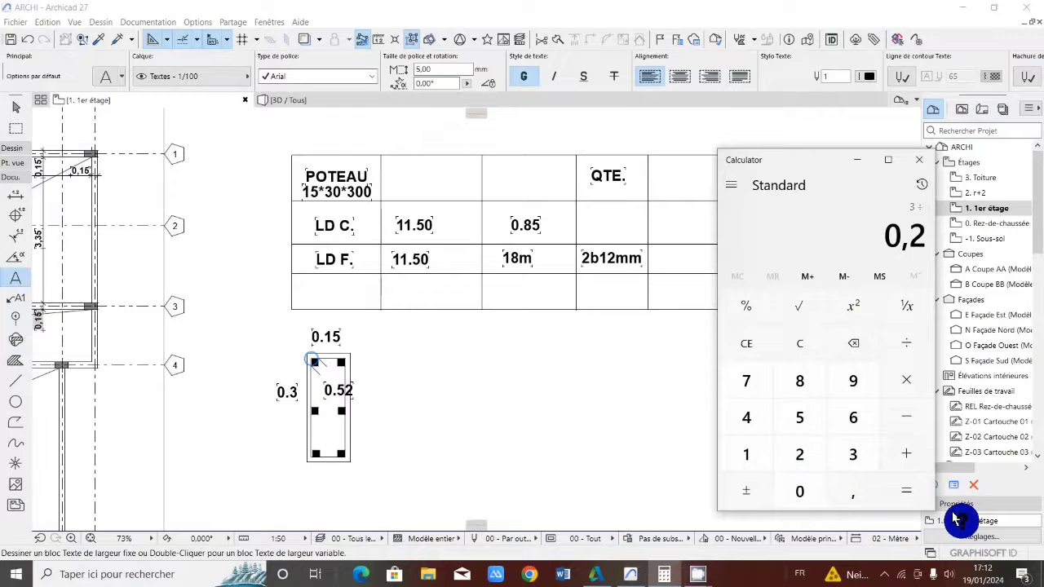
left_click(904, 488)
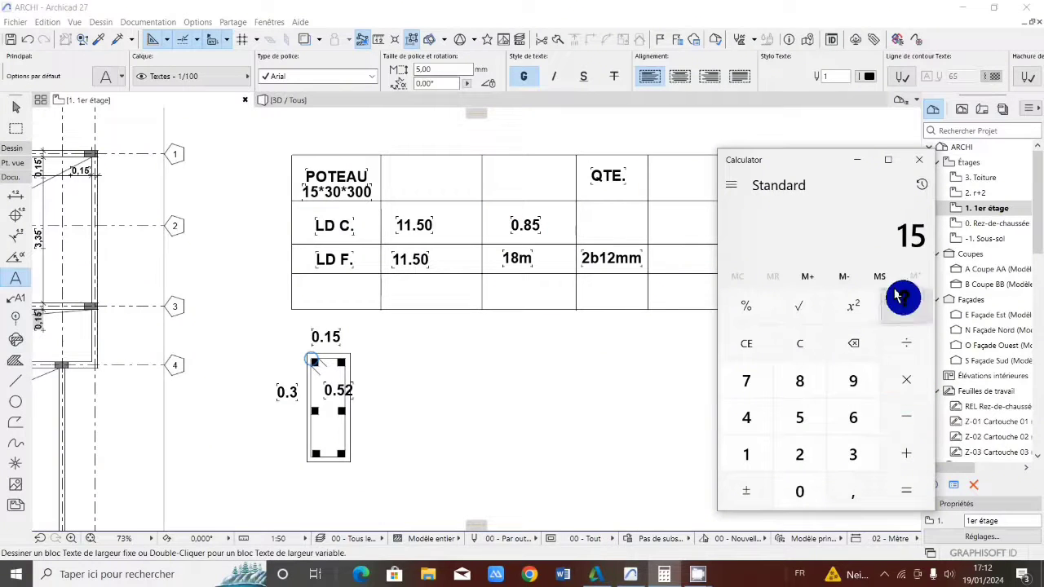
Multiply the 3 ÷ 0.2 result by the 0.85 stirrup length.
left_click(902, 377)
left_click(798, 493)
left_click(851, 493)
left_click(799, 384)
left_click(802, 418)
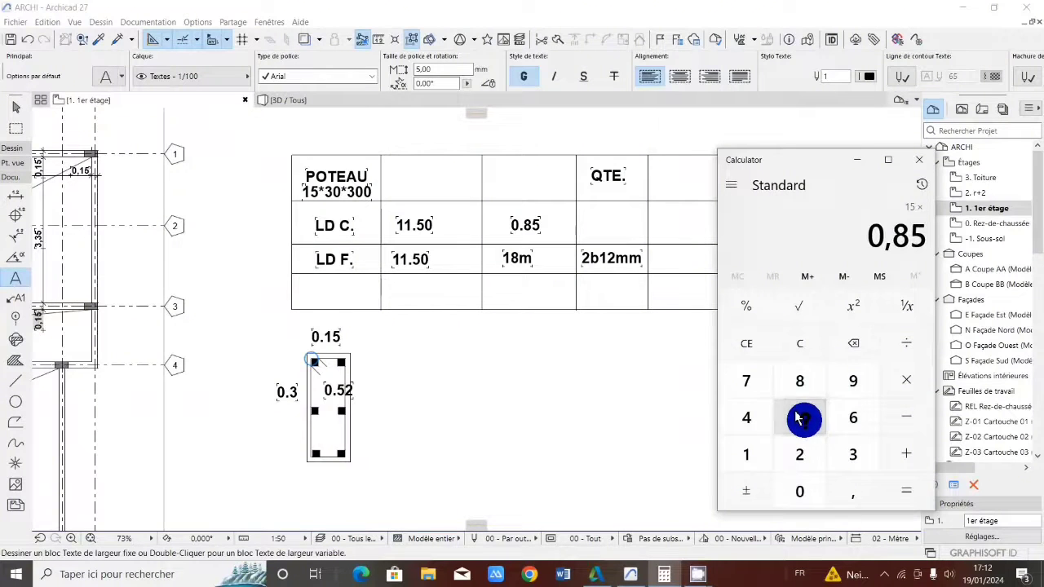
left_click(906, 491)
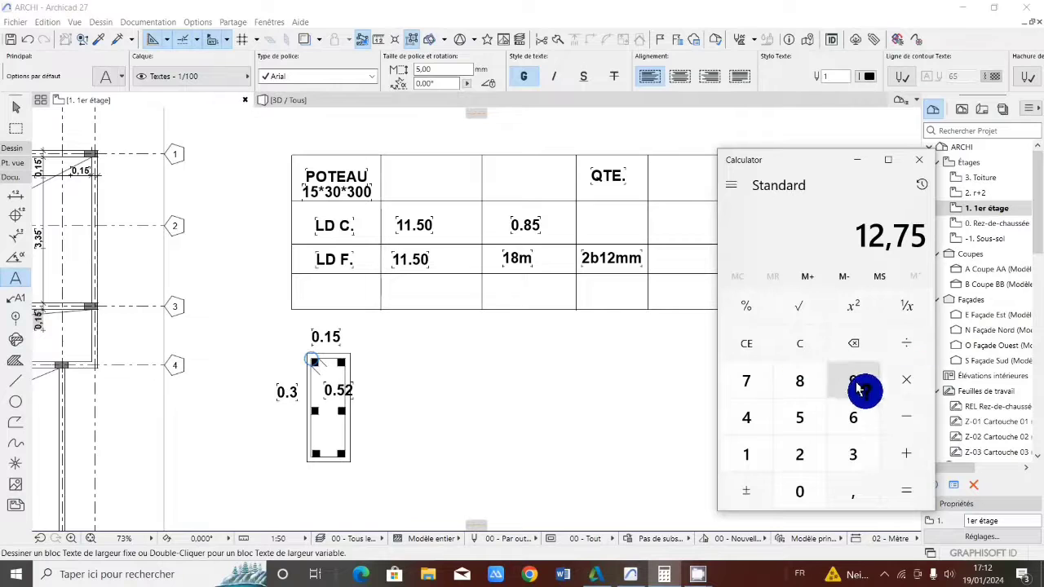
Divide the total stirrup length by the 11.5 bar length and close Calculator.
left_click(903, 346)
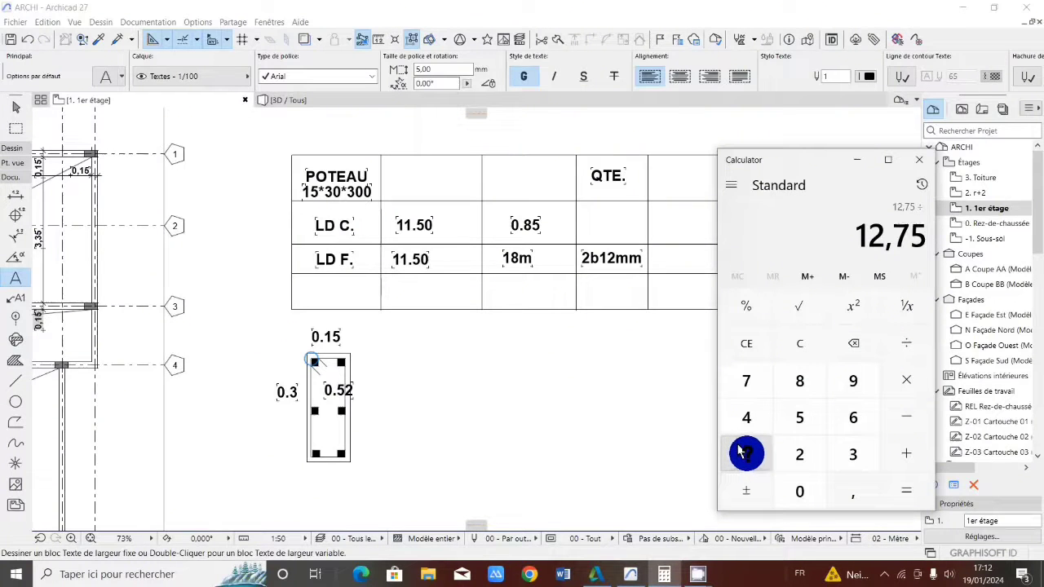
double_click(746, 453)
left_click(854, 490)
left_click(795, 419)
left_click(905, 490)
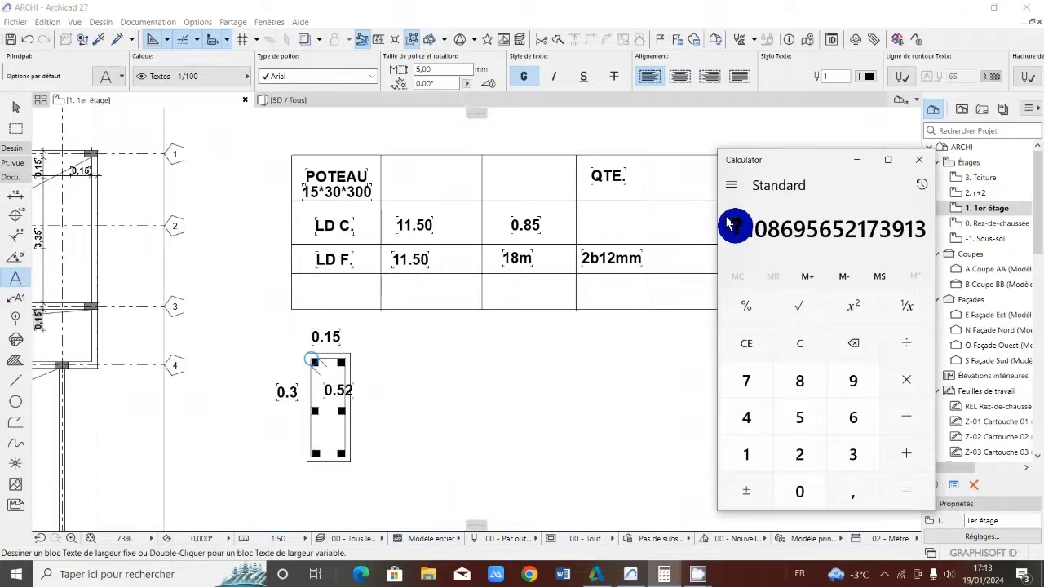
left_click(917, 160)
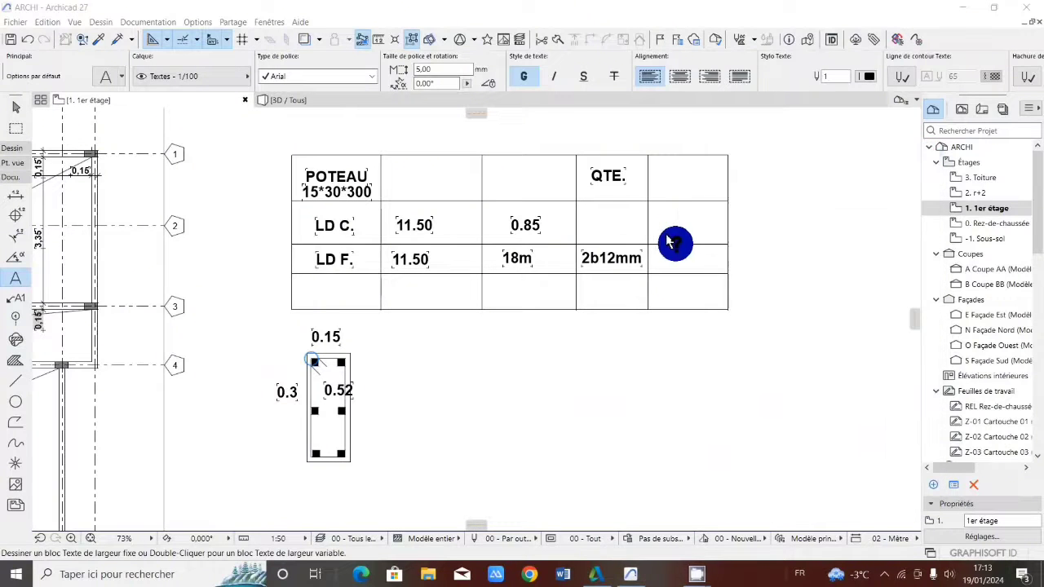
left_click(576, 219)
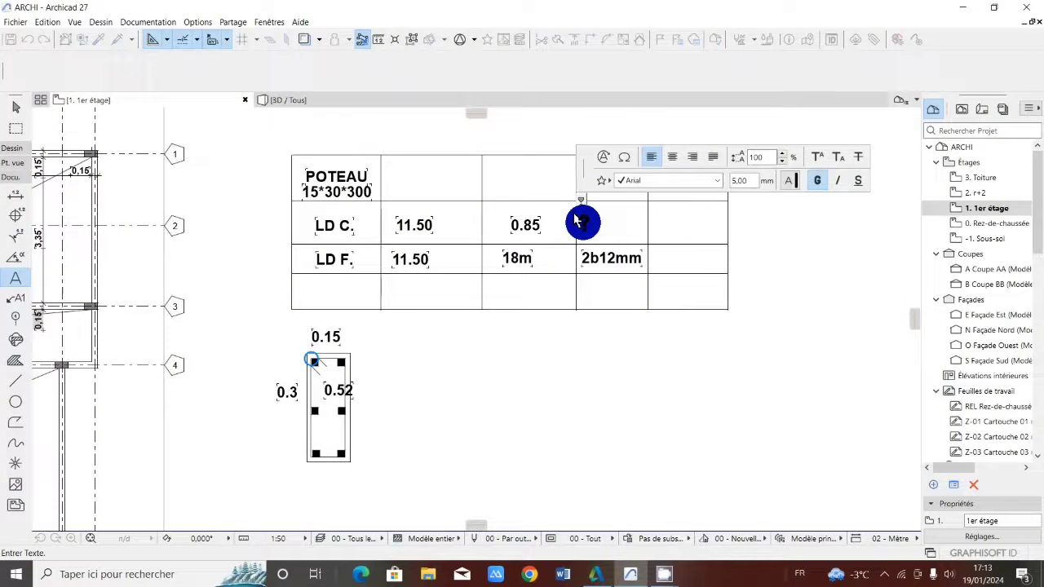
key("Escape")
key("Escape")
double_click(580, 218)
left_click(580, 218)
left_click(580, 214)
double_click(589, 218)
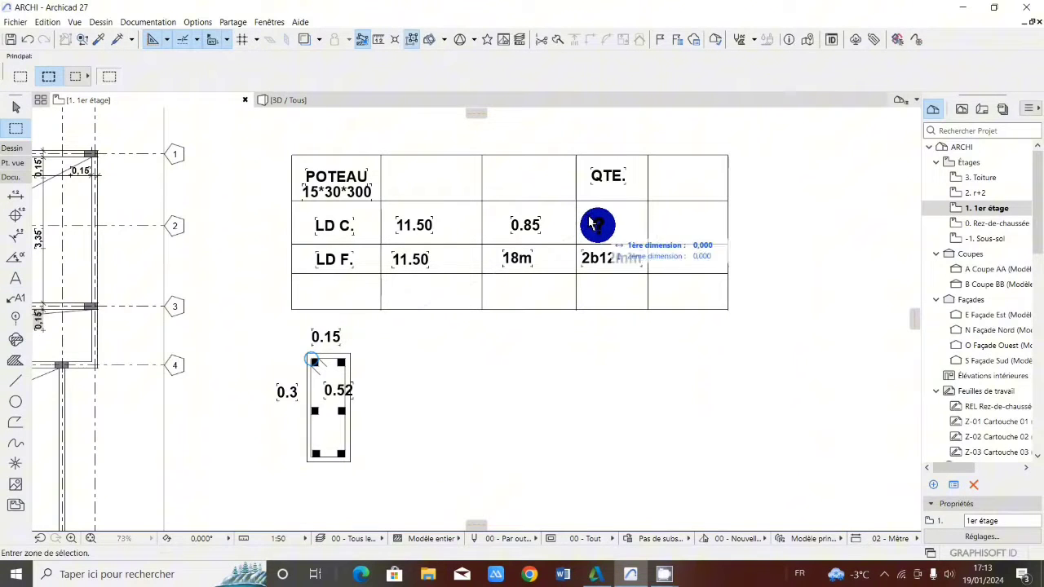
Add the text 2b6mm in the QTE. column of the LD C. row and move it fully inside the cell.
left_click(15, 278)
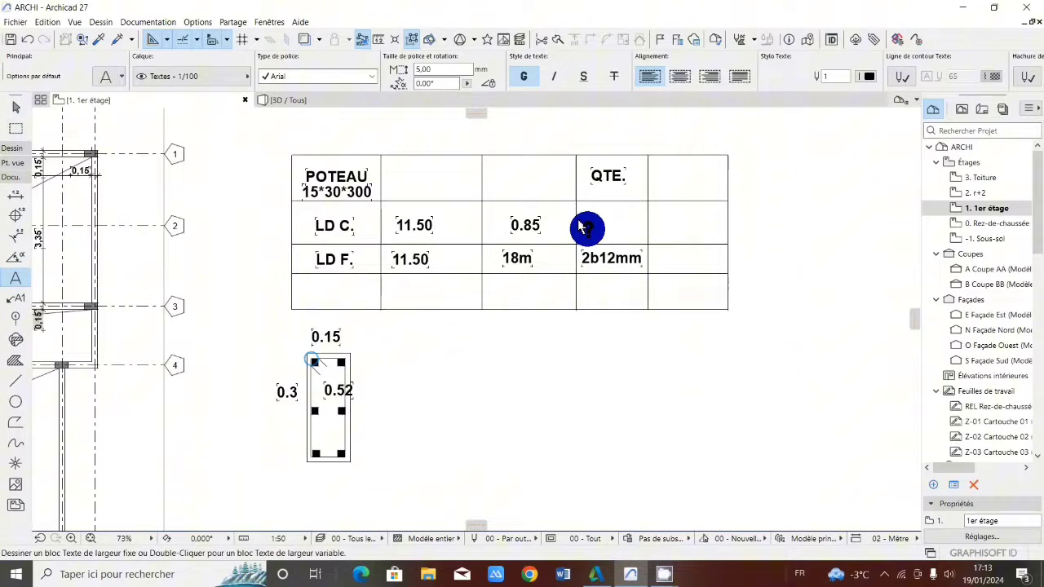
double_click(580, 226)
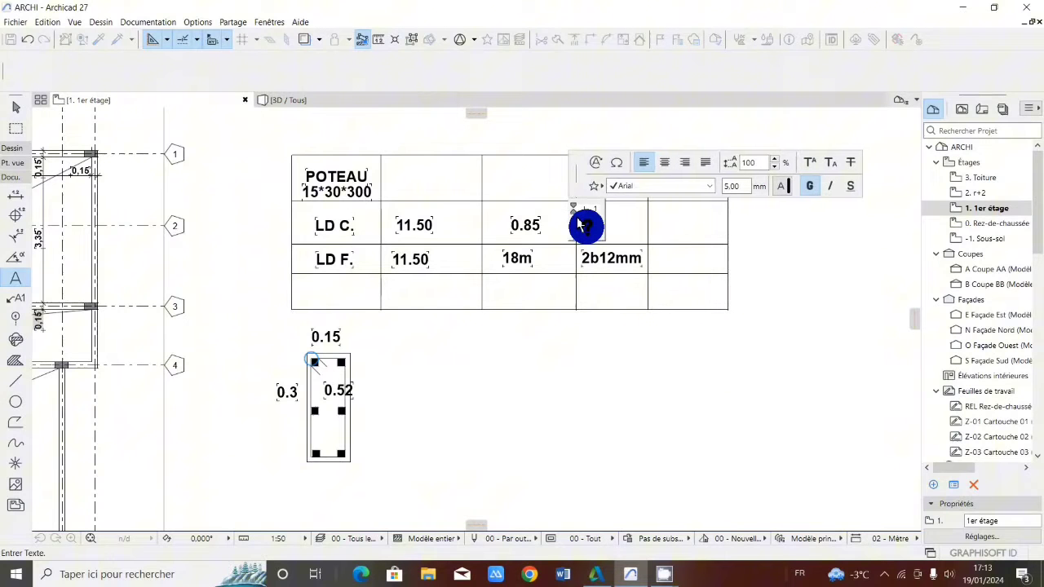
type("2b6mm")
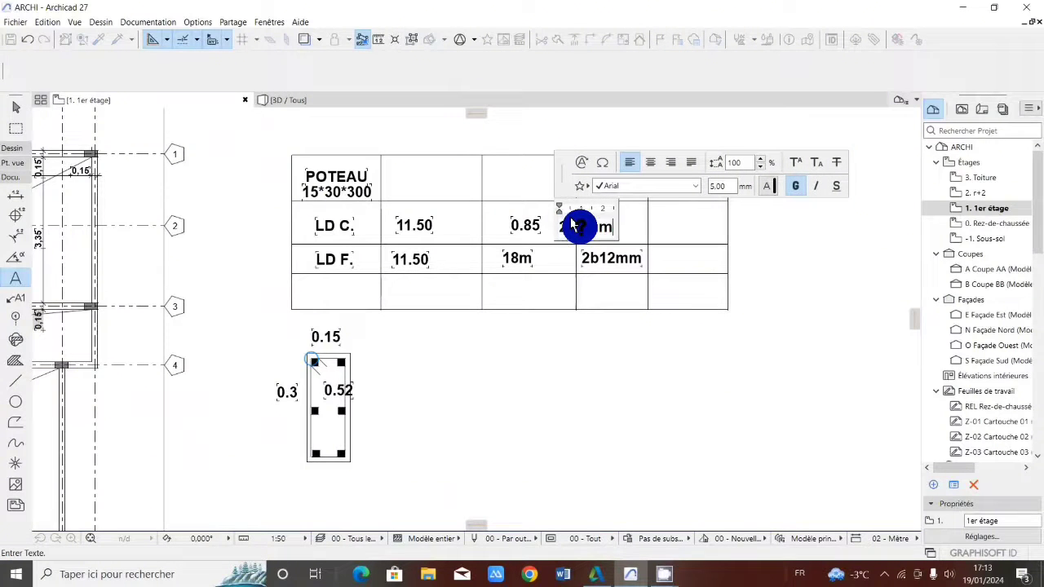
left_click(564, 249)
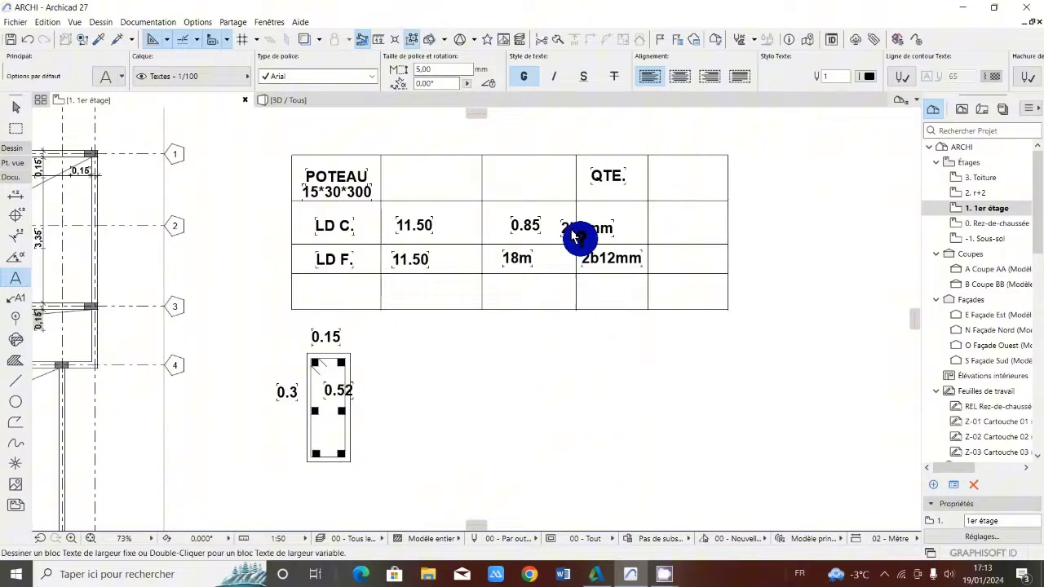
left_click(575, 232)
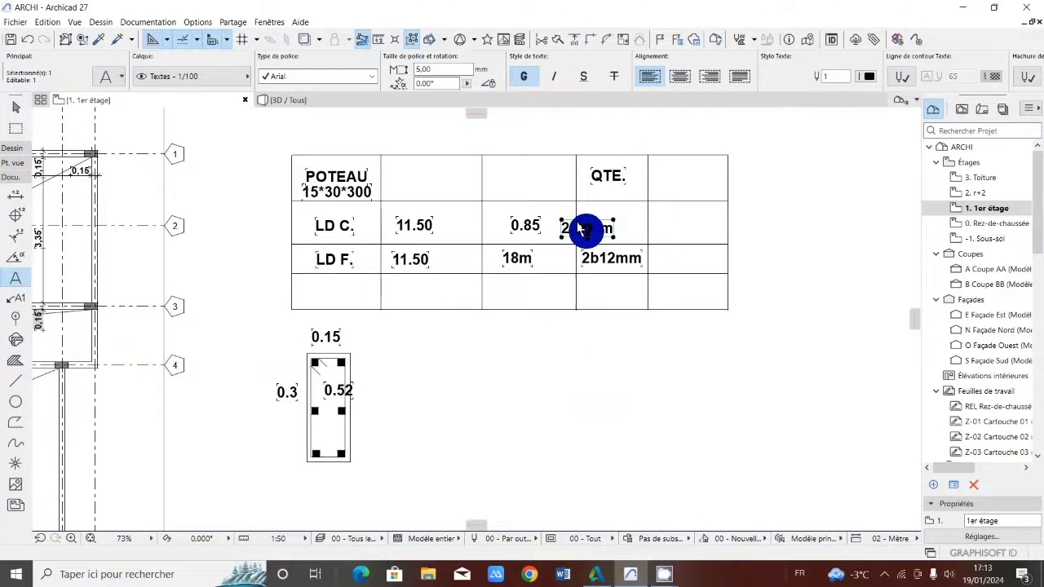
left_click(584, 230)
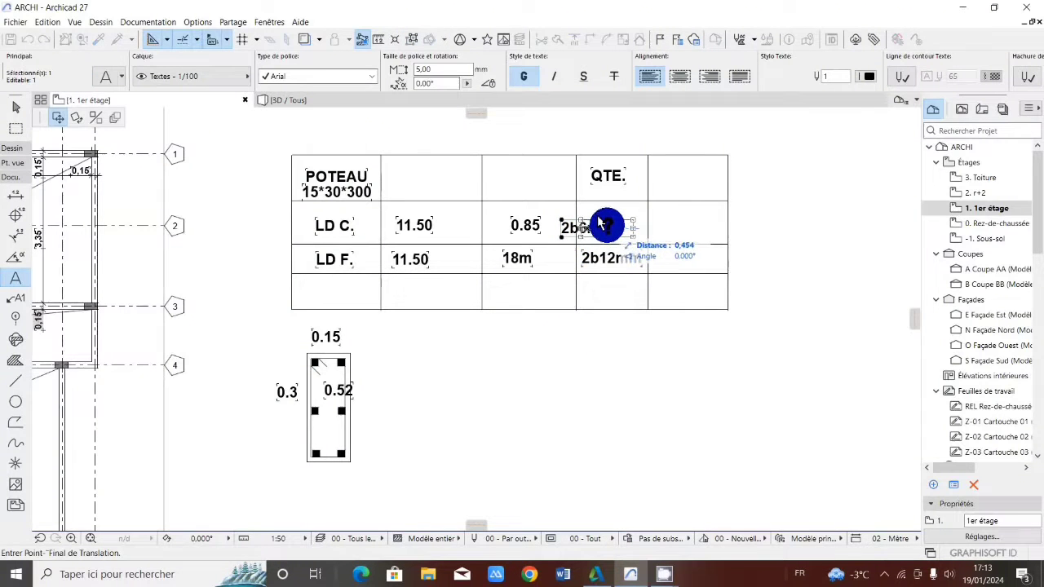
left_click(606, 226)
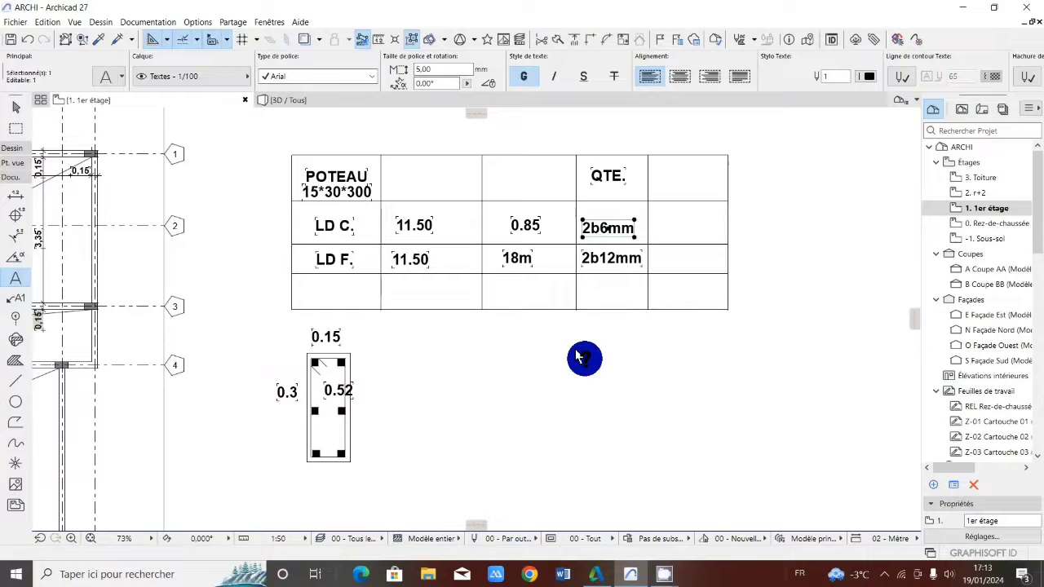
key("Escape")
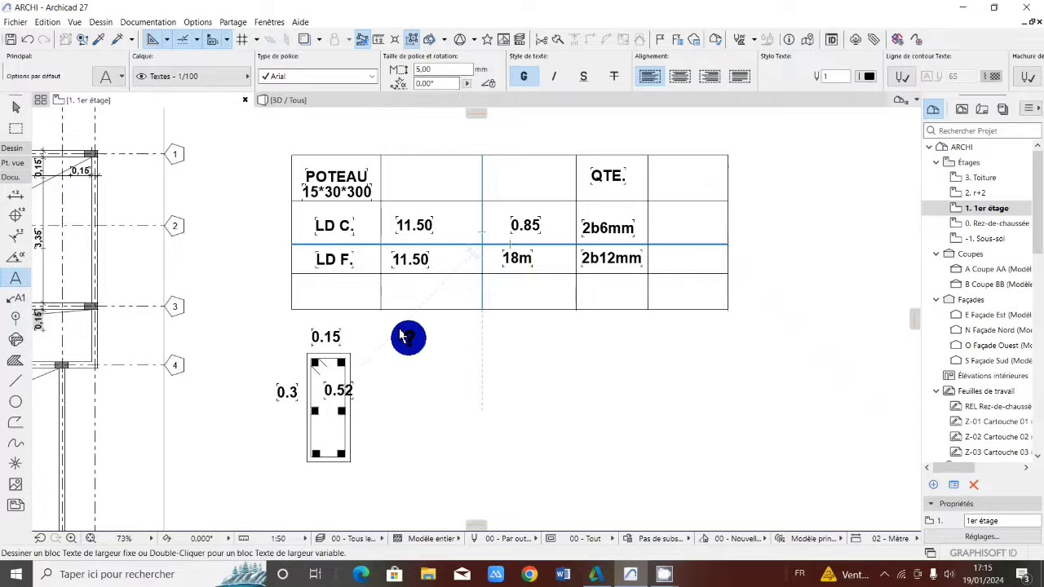
scroll(432, 334, "down", 3)
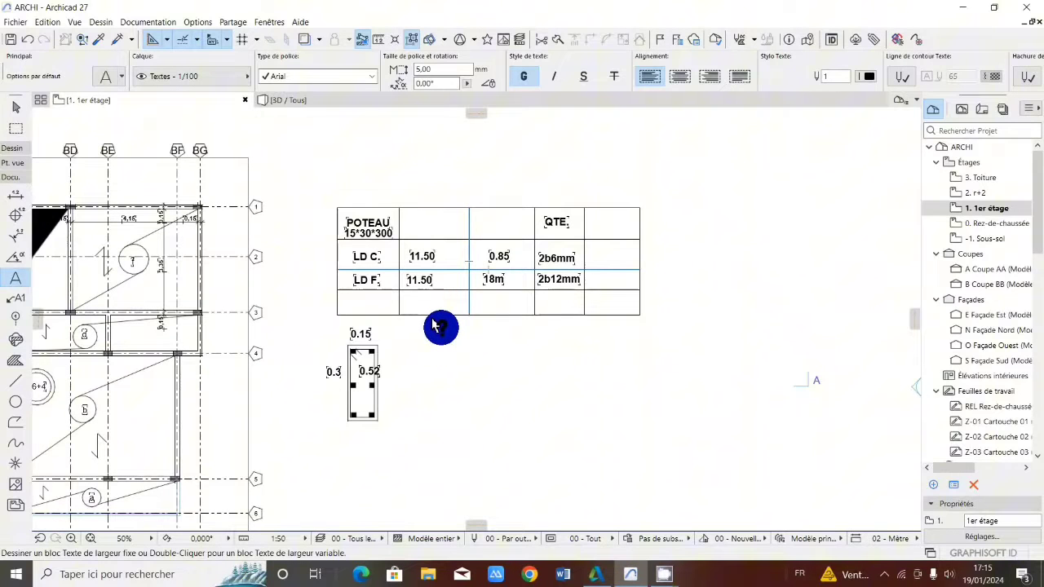
scroll(387, 390, "up", 3)
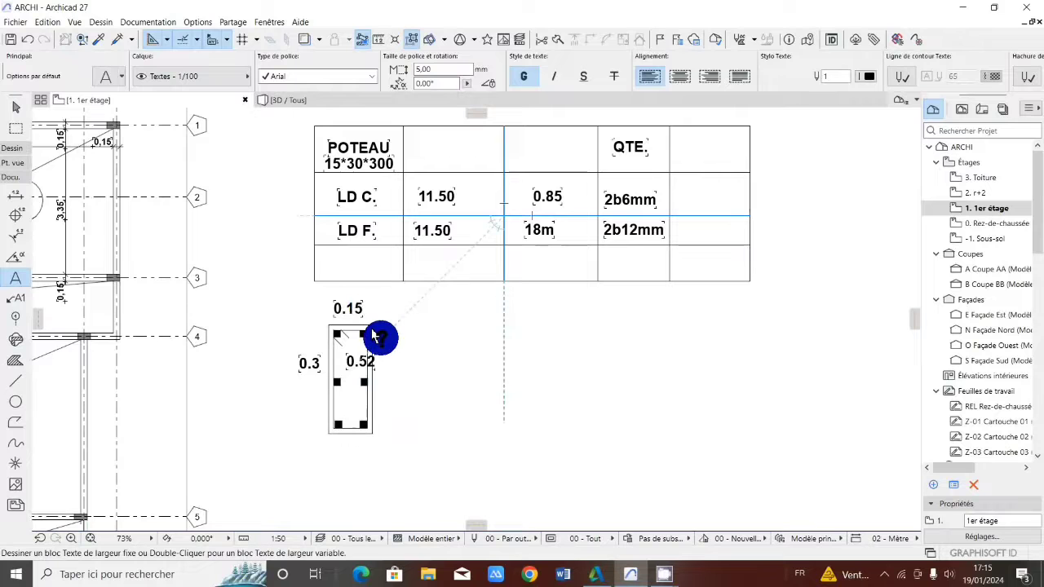
scroll(374, 335, "down", 3)
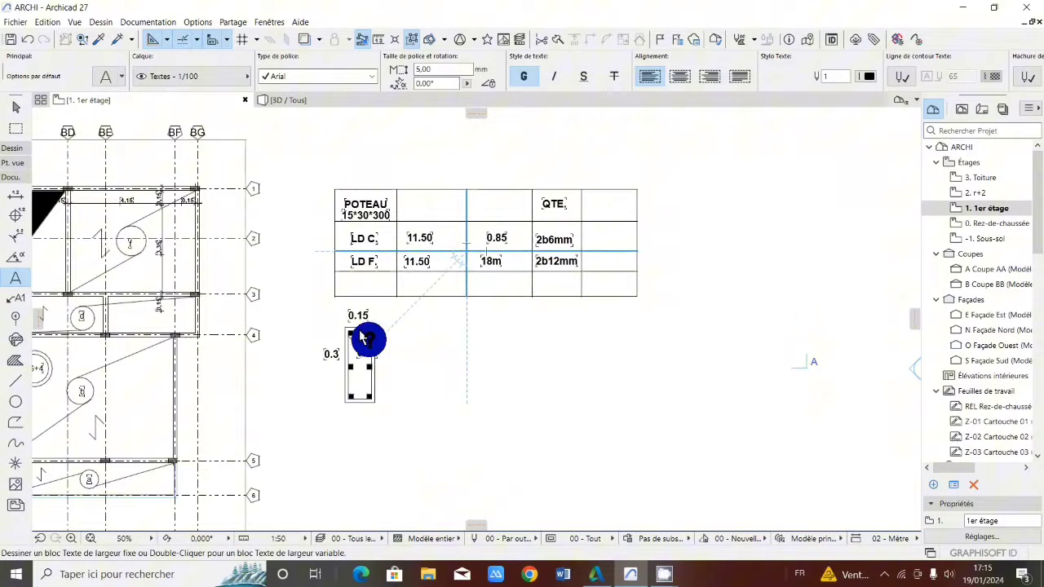
scroll(286, 233, "up", 1)
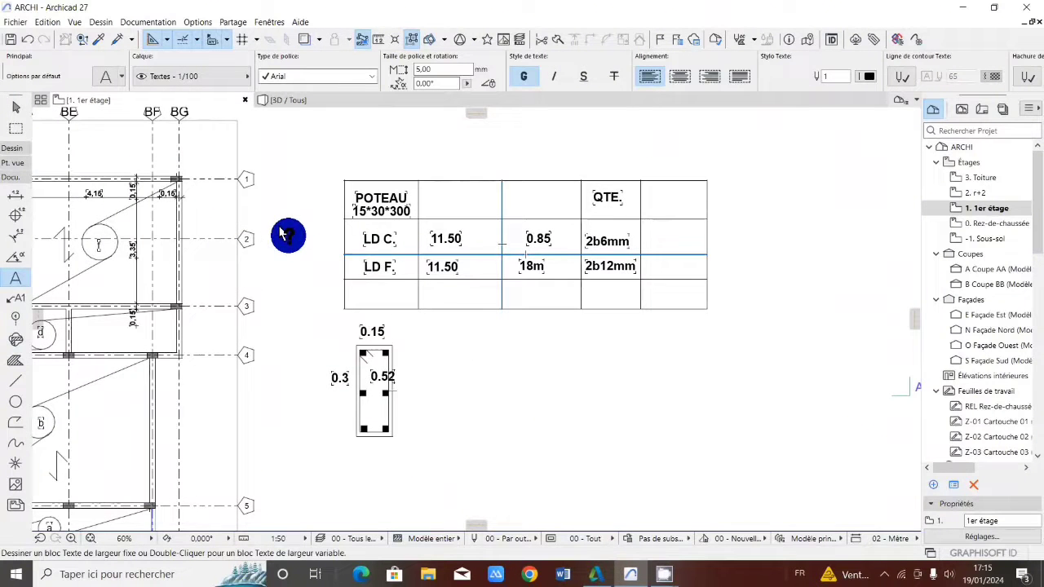